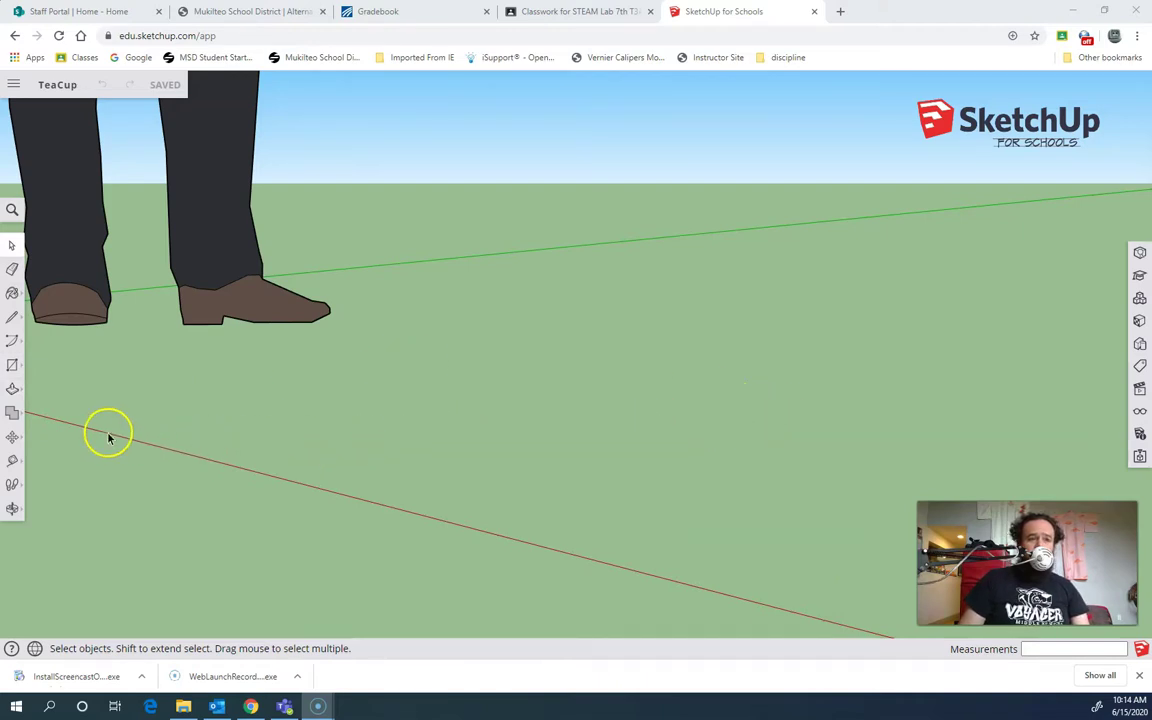
pyautogui.click(19, 416)
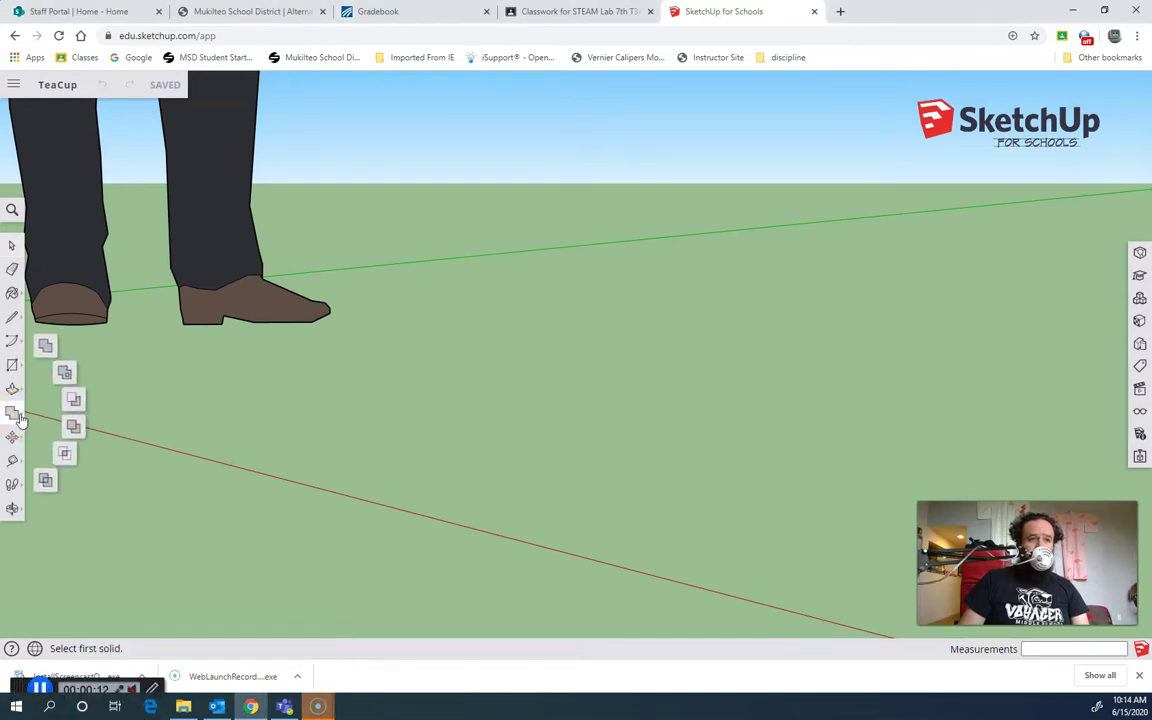
pyautogui.click(46, 346)
pyautogui.click(63, 375)
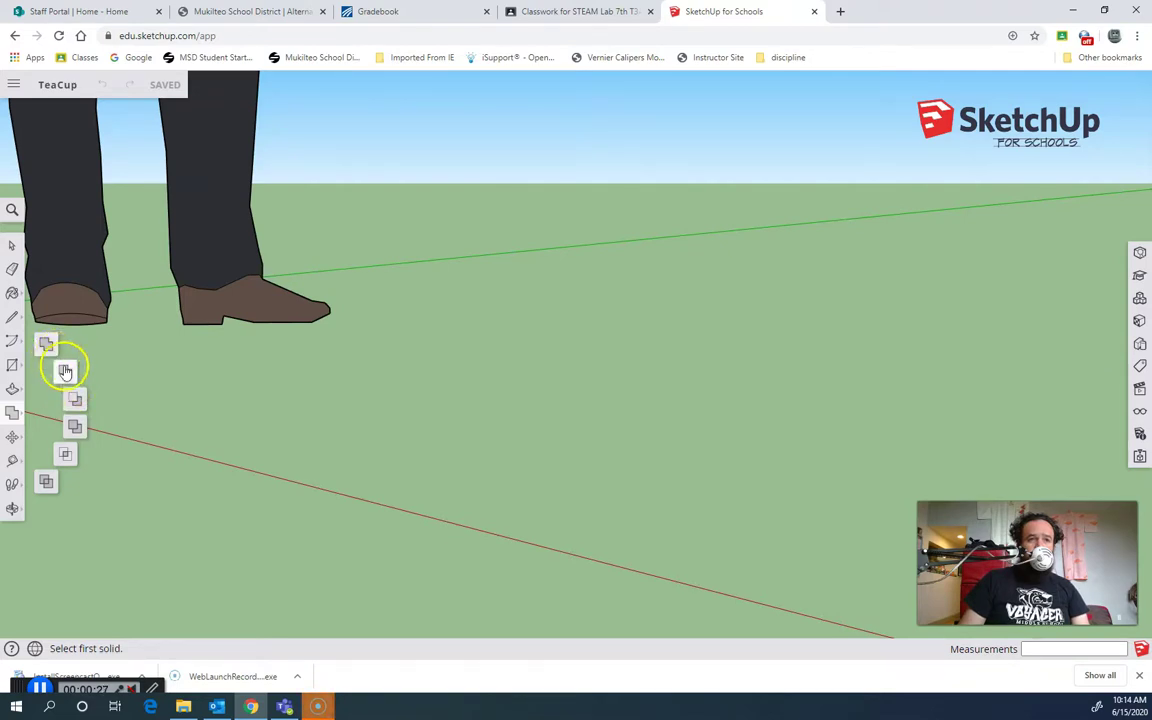
pyautogui.click(74, 428)
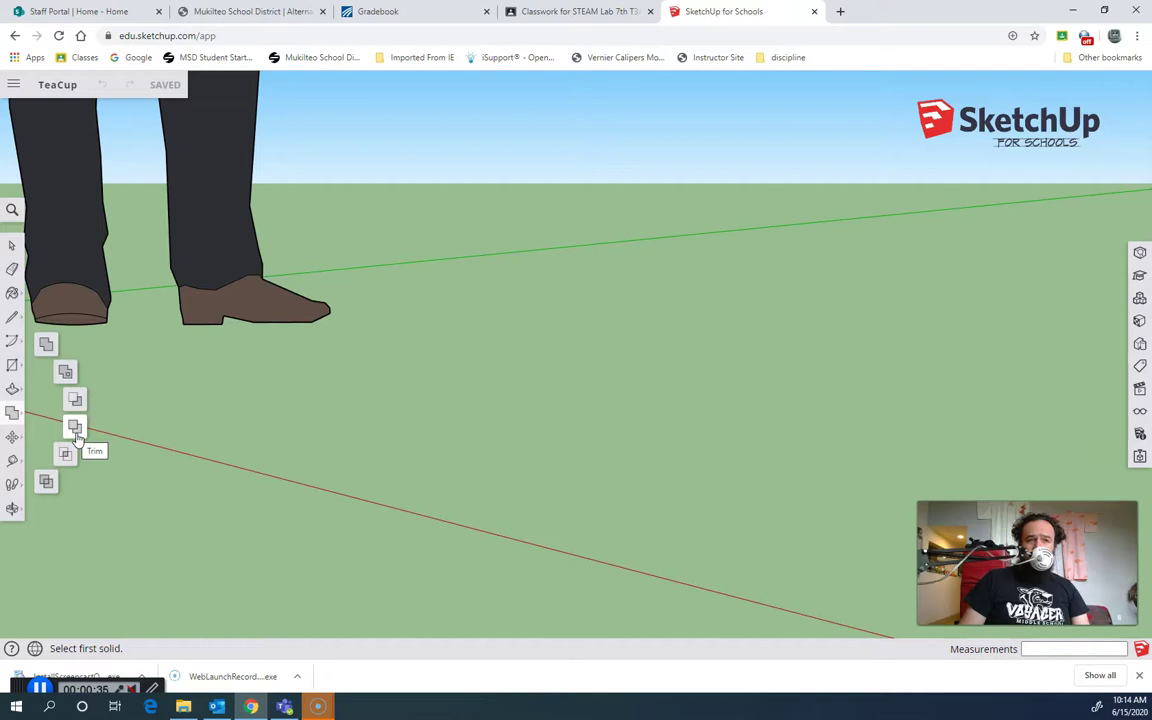
pyautogui.click(71, 459)
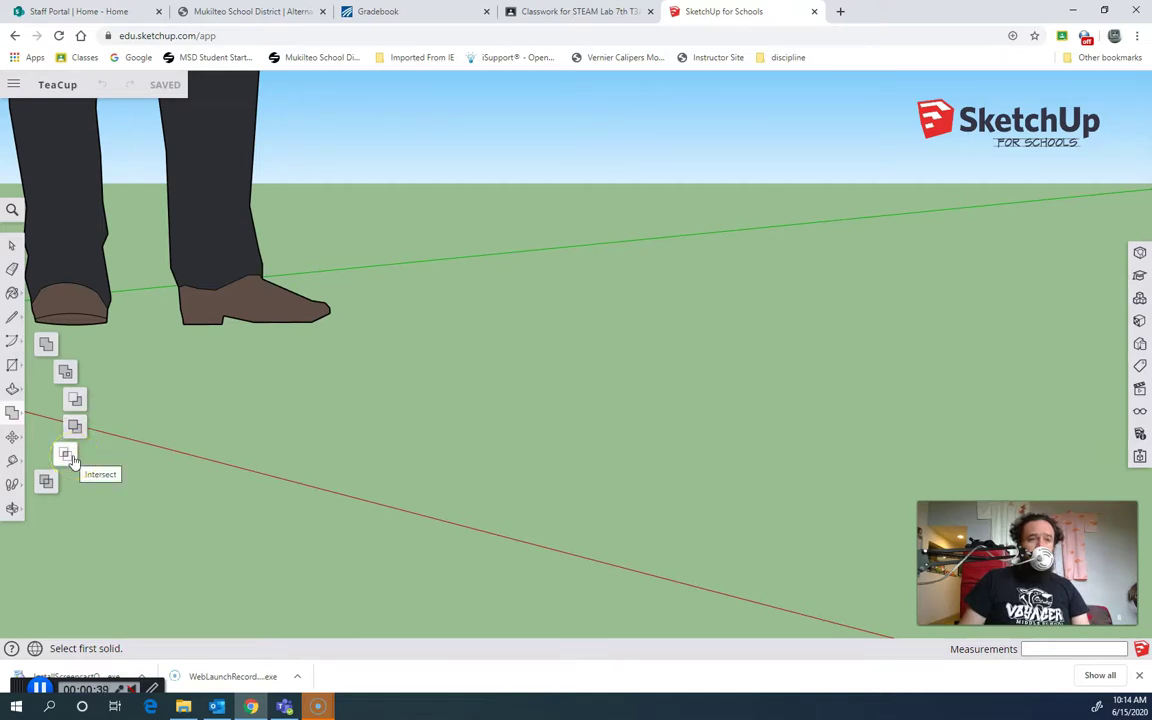
pyautogui.click(57, 372)
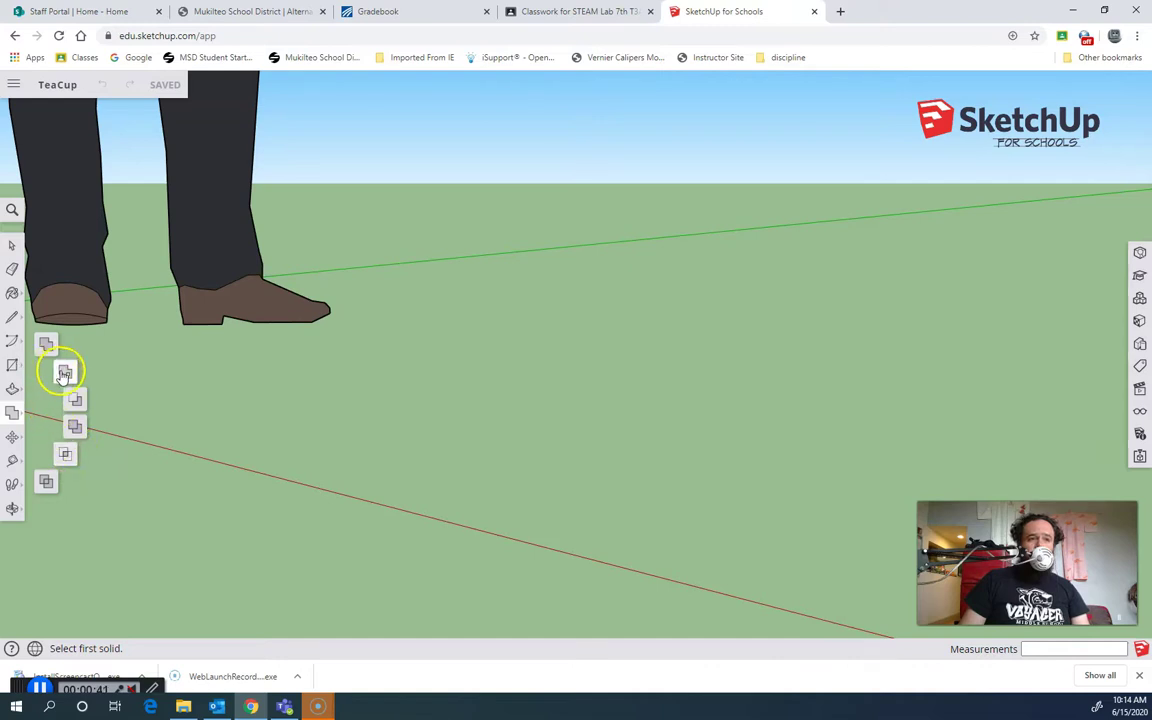
pyautogui.click(73, 401)
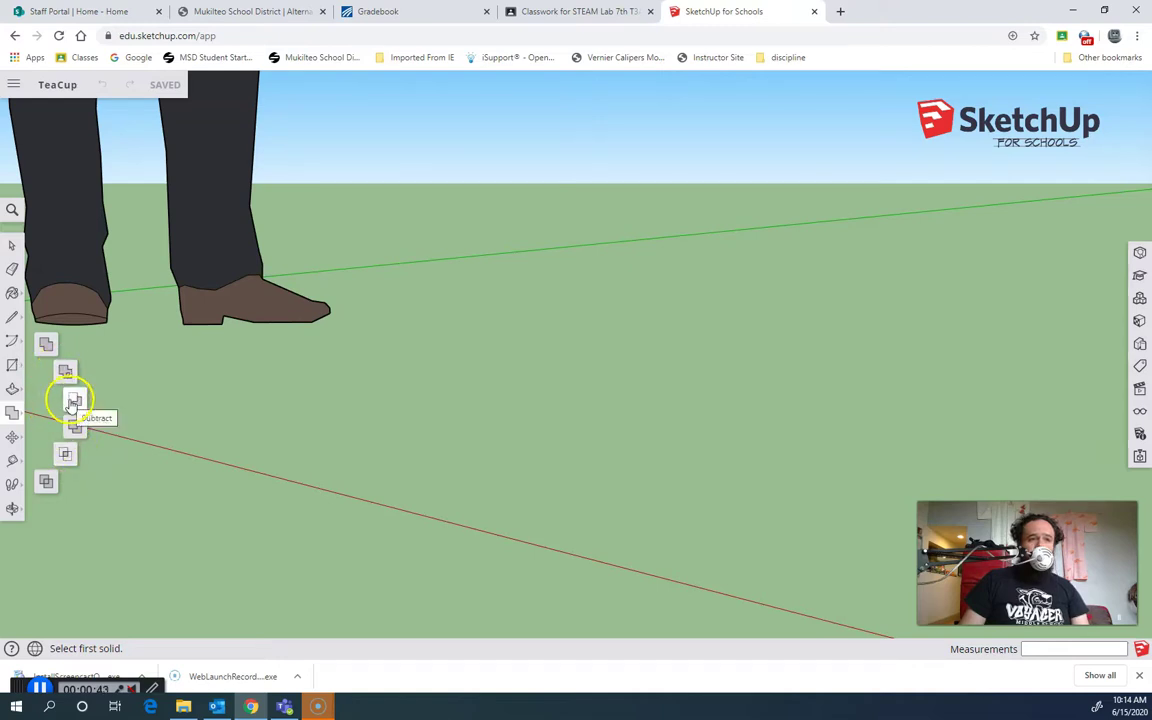
pyautogui.click(54, 484)
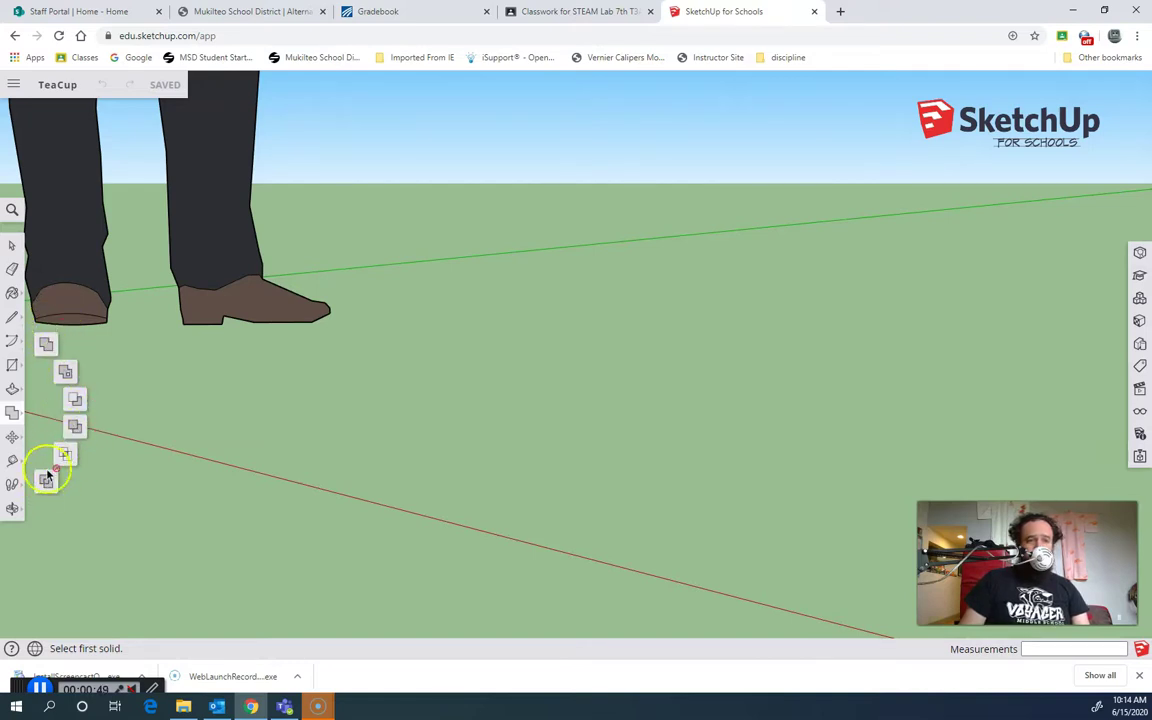
# Step: Draw a rectangle about 116 by 109 mm on the ground near the shoes and extrude it about 115 mm upward
pyautogui.click(11, 372)
pyautogui.moveTo(256, 432); pyautogui.dragTo(484, 421)
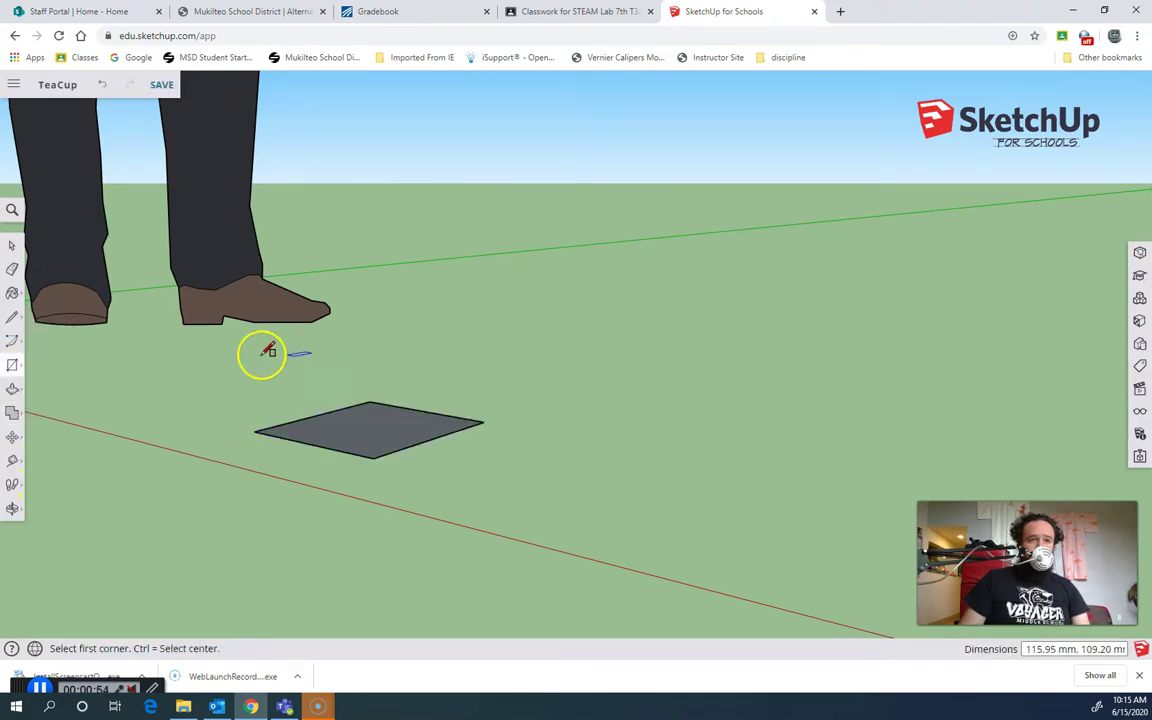
pyautogui.click(13, 387)
pyautogui.moveTo(360, 429); pyautogui.dragTo(368, 267)
pyautogui.moveTo(532, 404); pyautogui.dragTo(596, 492, button='middle')
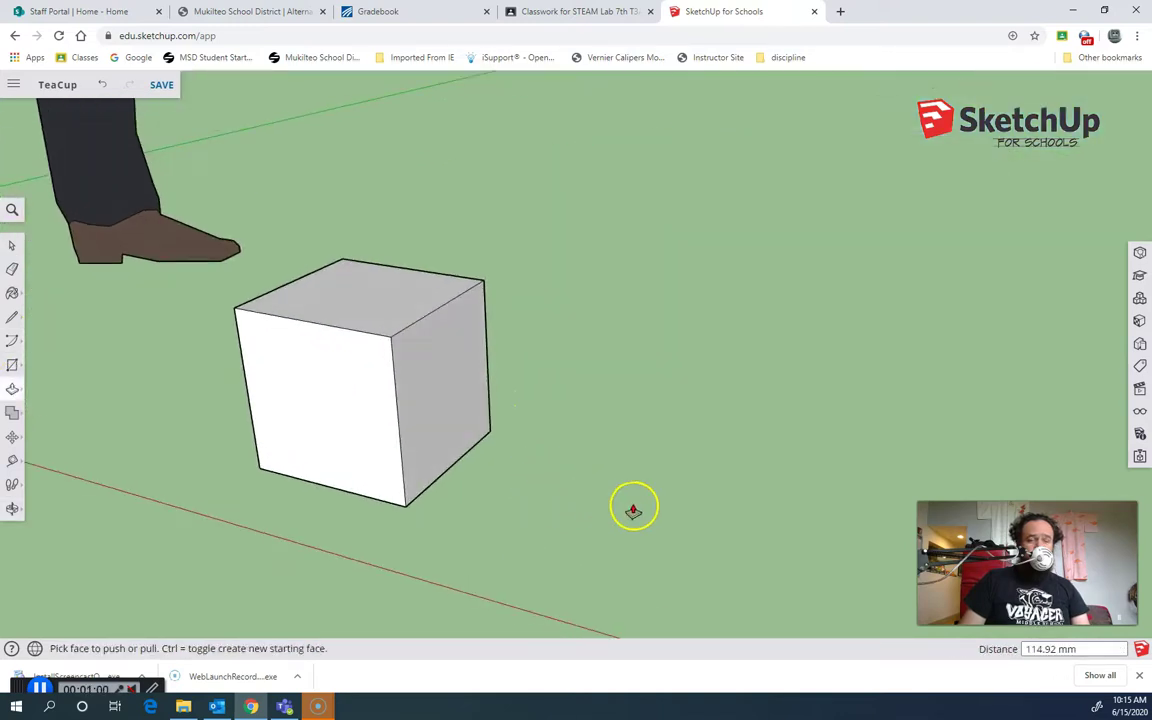
# Step: Make the whole box a group and check it with the Solid Inspector
pyautogui.click(13, 247)
pyautogui.tripleClick(366, 414)
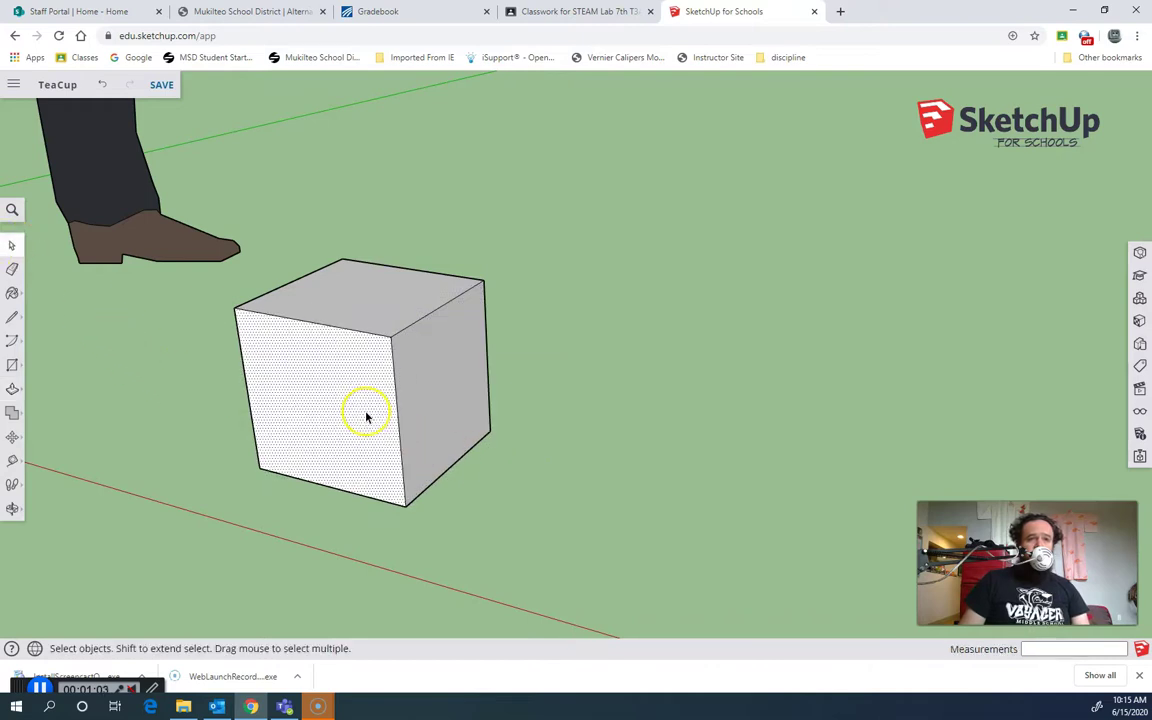
pyautogui.rightClick(366, 416)
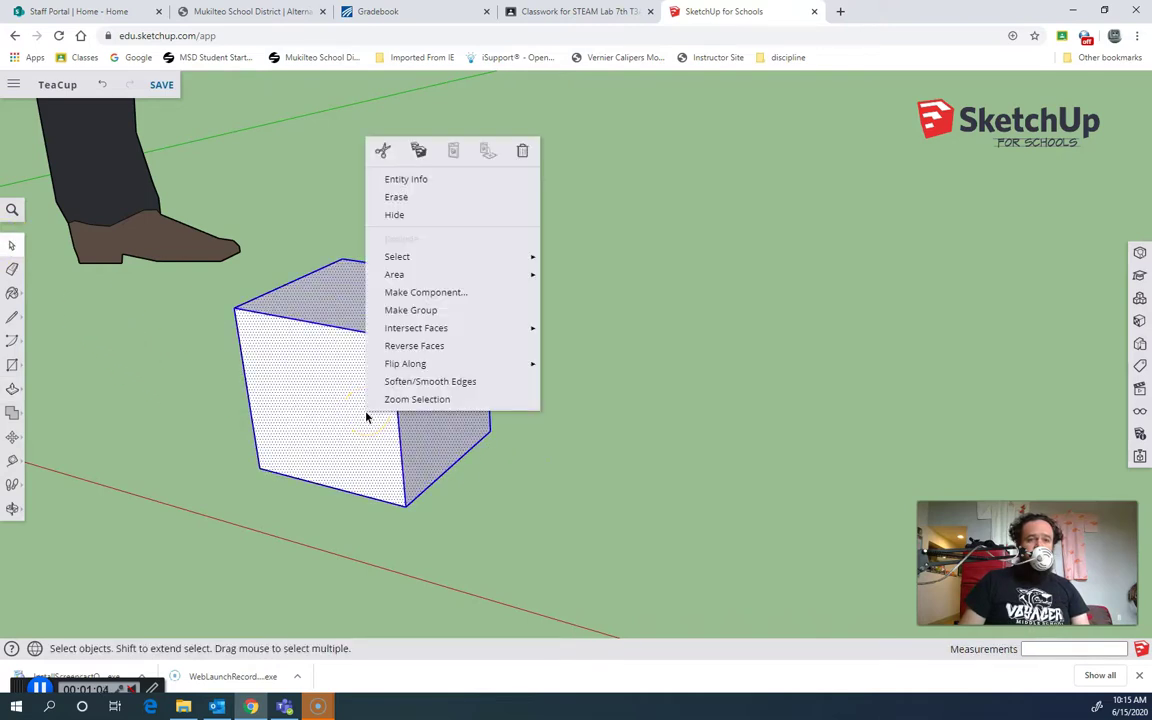
pyautogui.click(407, 314)
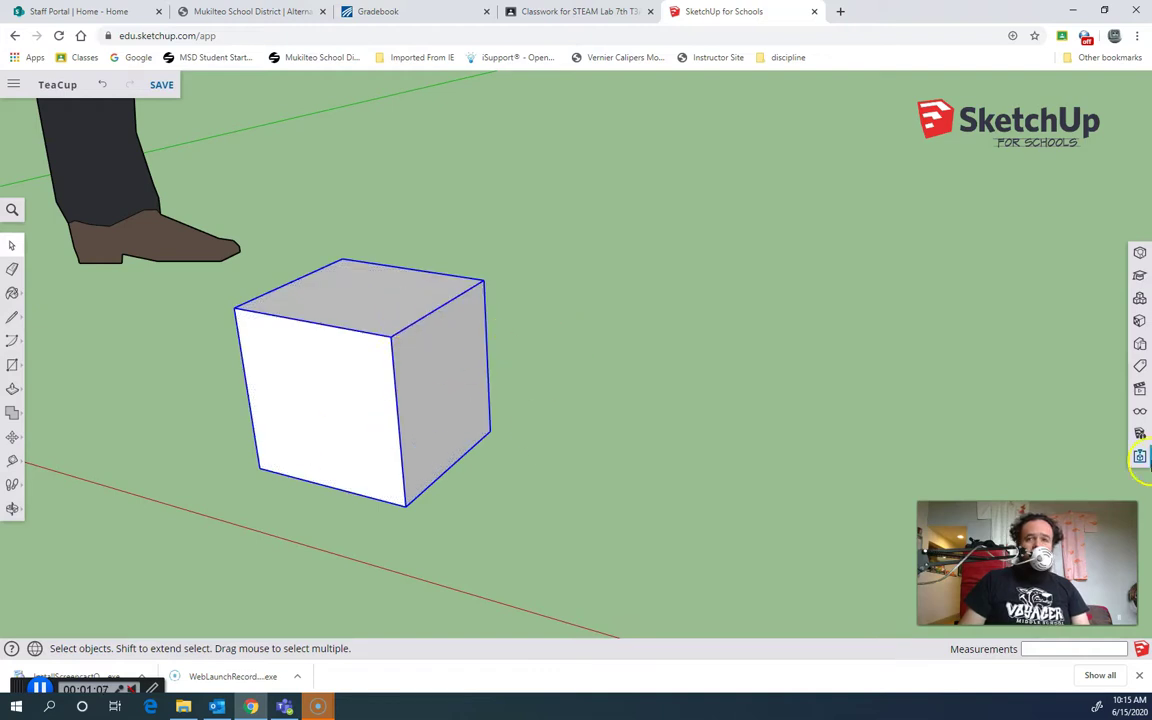
pyautogui.click(1140, 459)
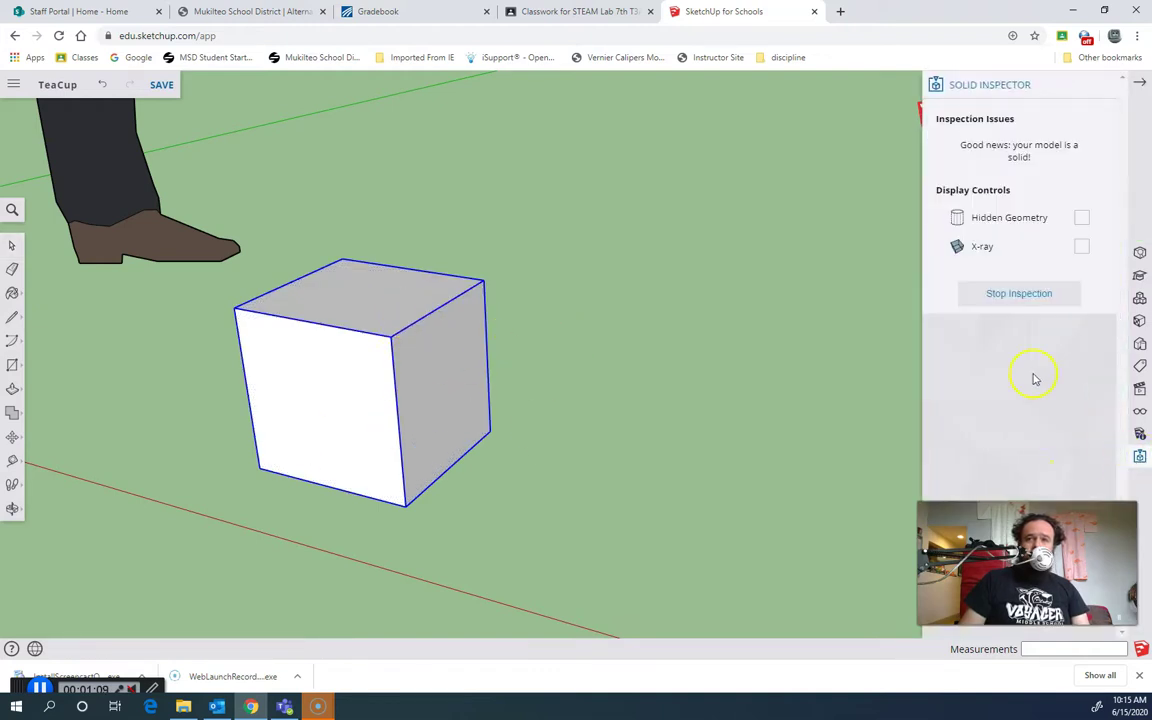
pyautogui.click(673, 457)
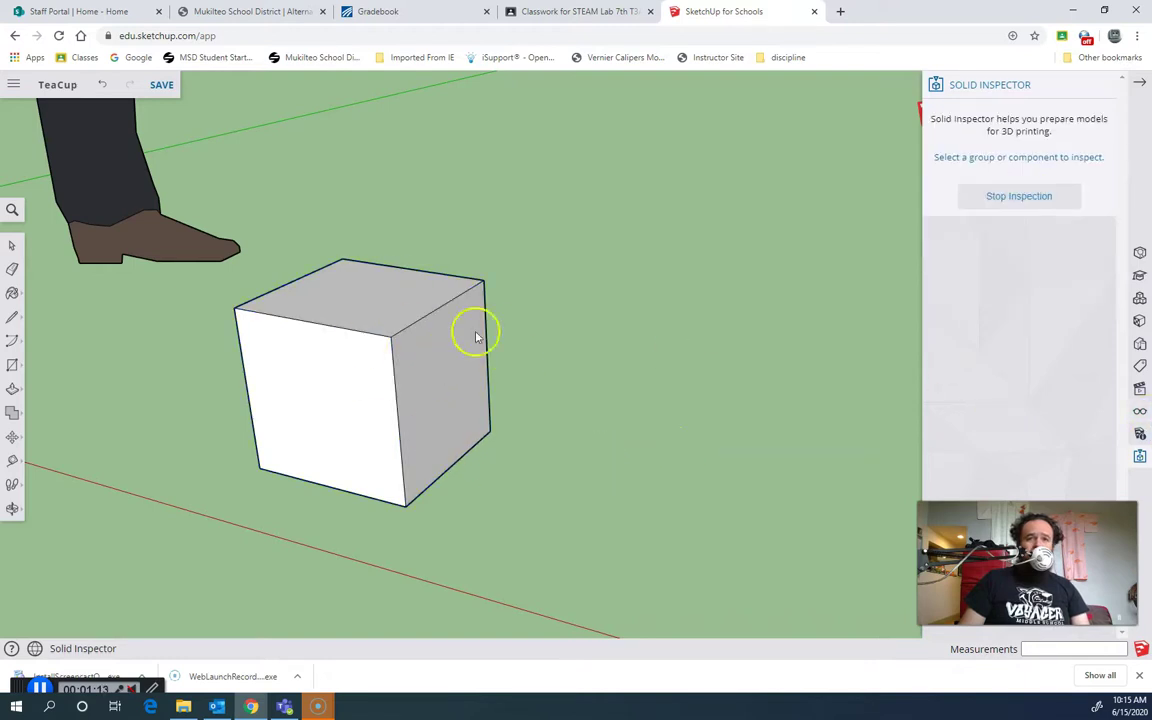
# Step: Draw a circle of about 95 mm radius on the ground overlapping the box's corner and extrude it upward, lower than the box
pyautogui.click(12, 365)
pyautogui.click(69, 365)
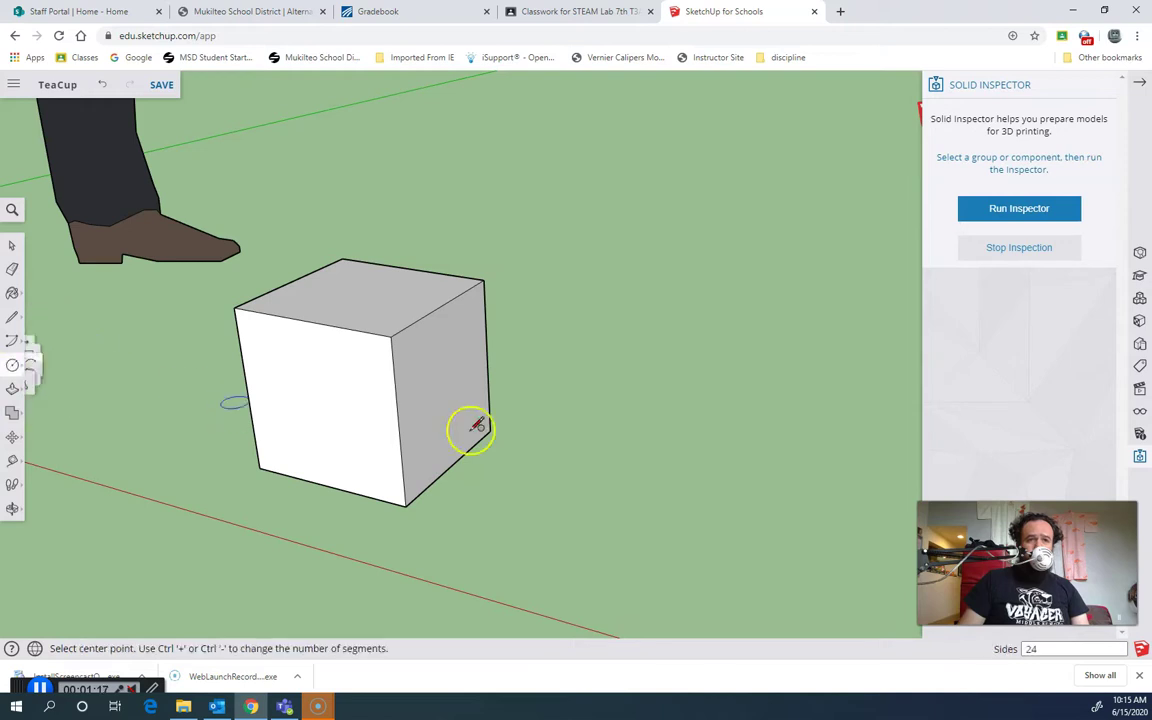
pyautogui.click(503, 430)
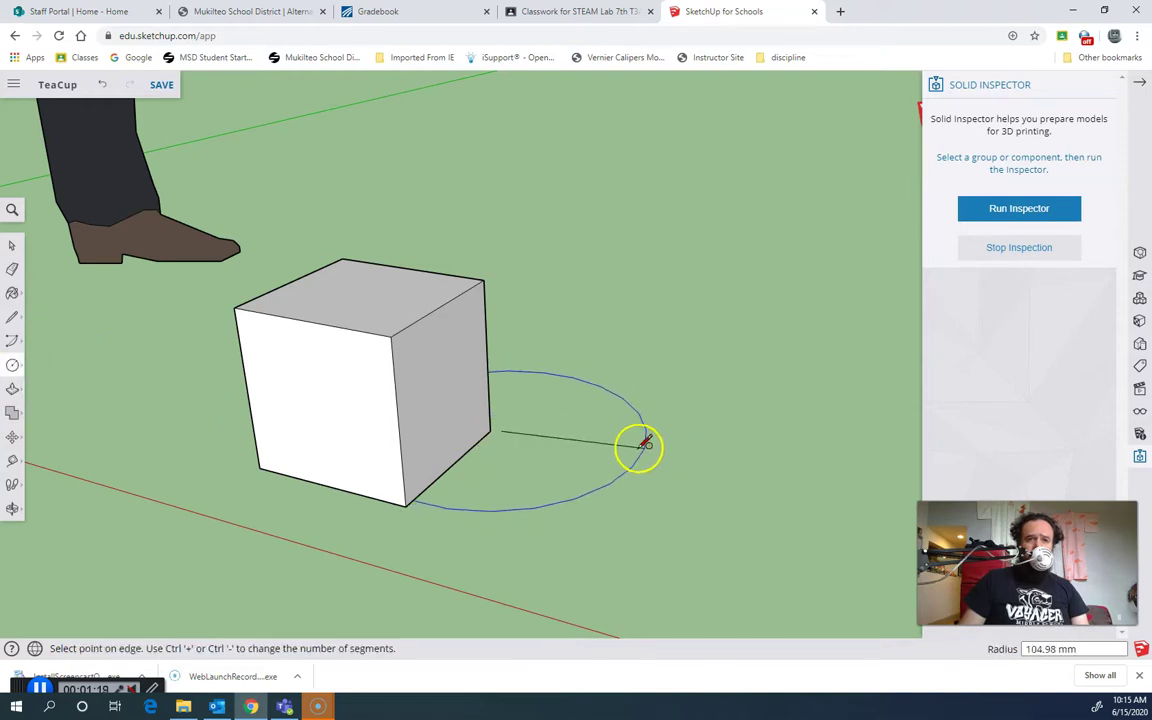
pyautogui.click(627, 445)
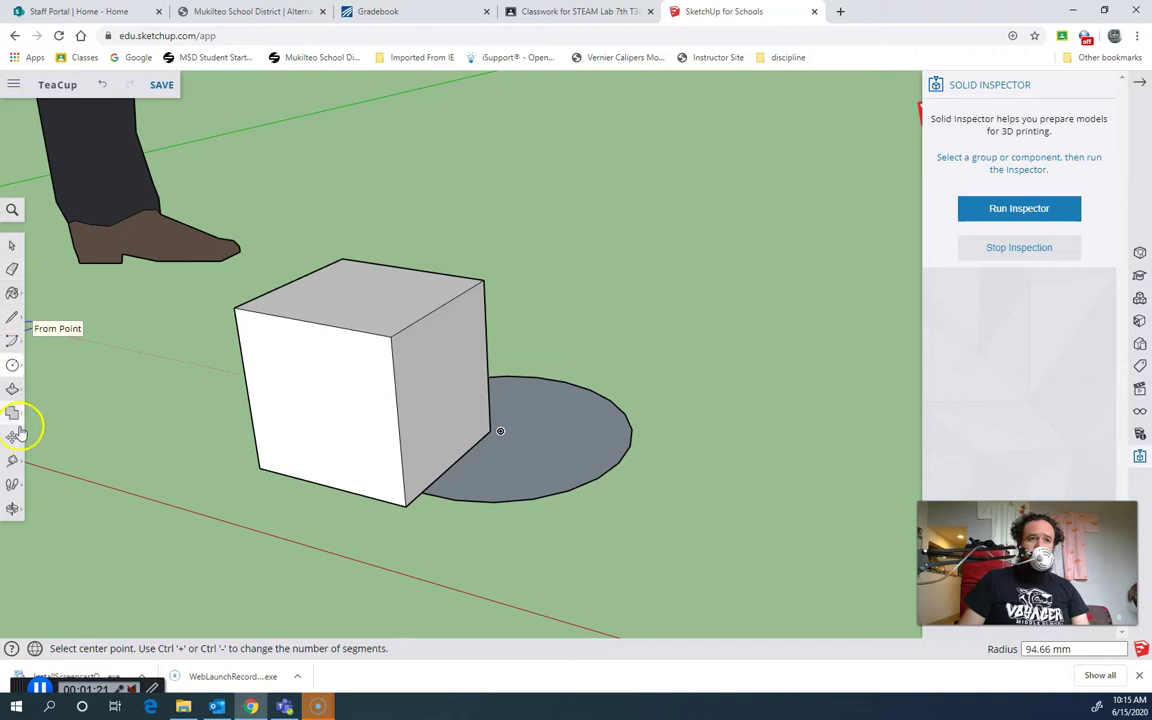
pyautogui.click(12, 389)
pyautogui.click(512, 465)
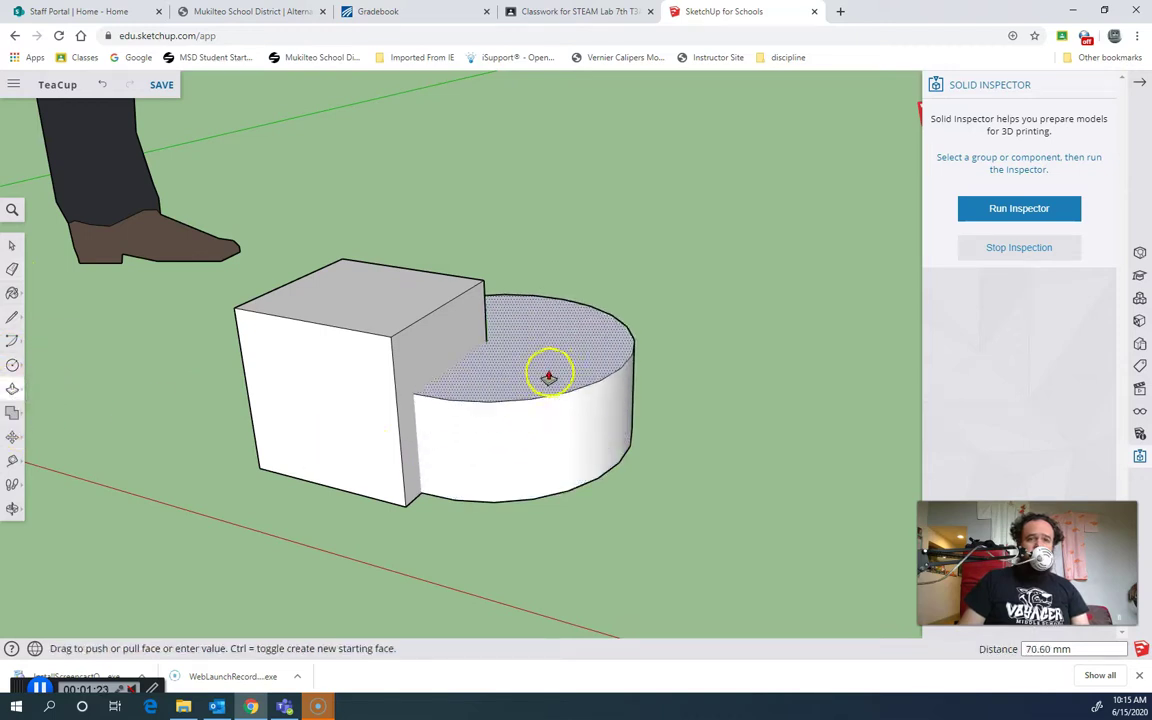
pyautogui.click(545, 362)
# Step: Make the whole cylinder a group separate from the box
pyautogui.click(12, 245)
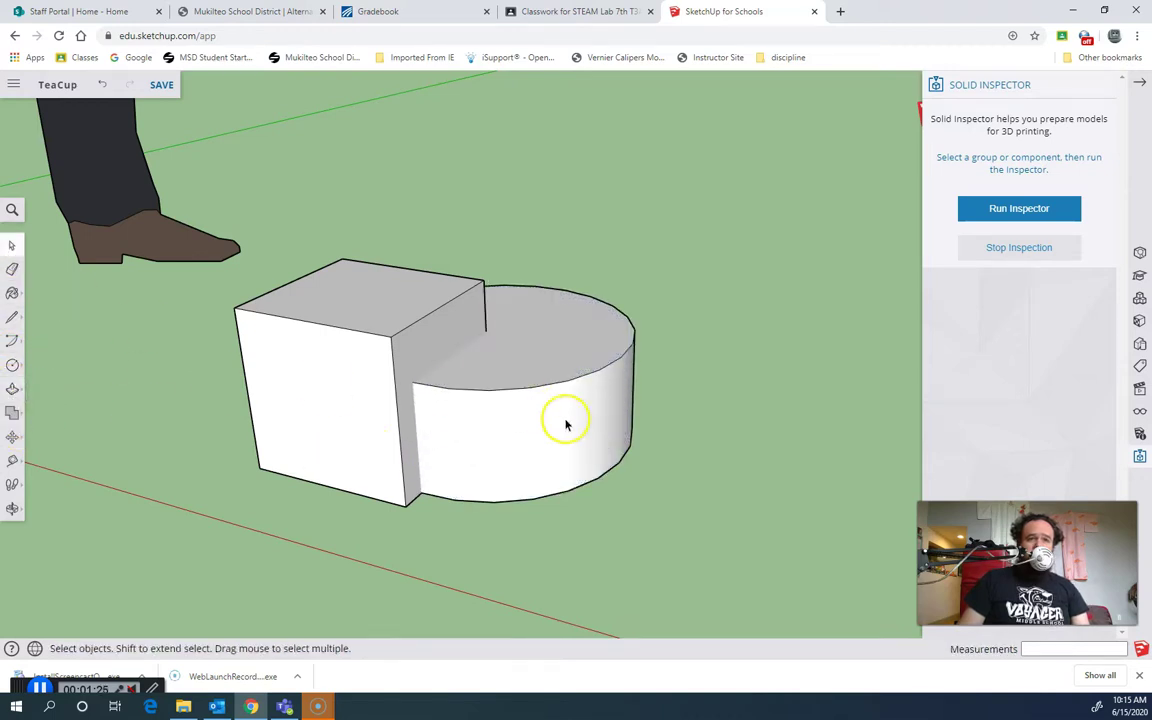
pyautogui.tripleClick(570, 425)
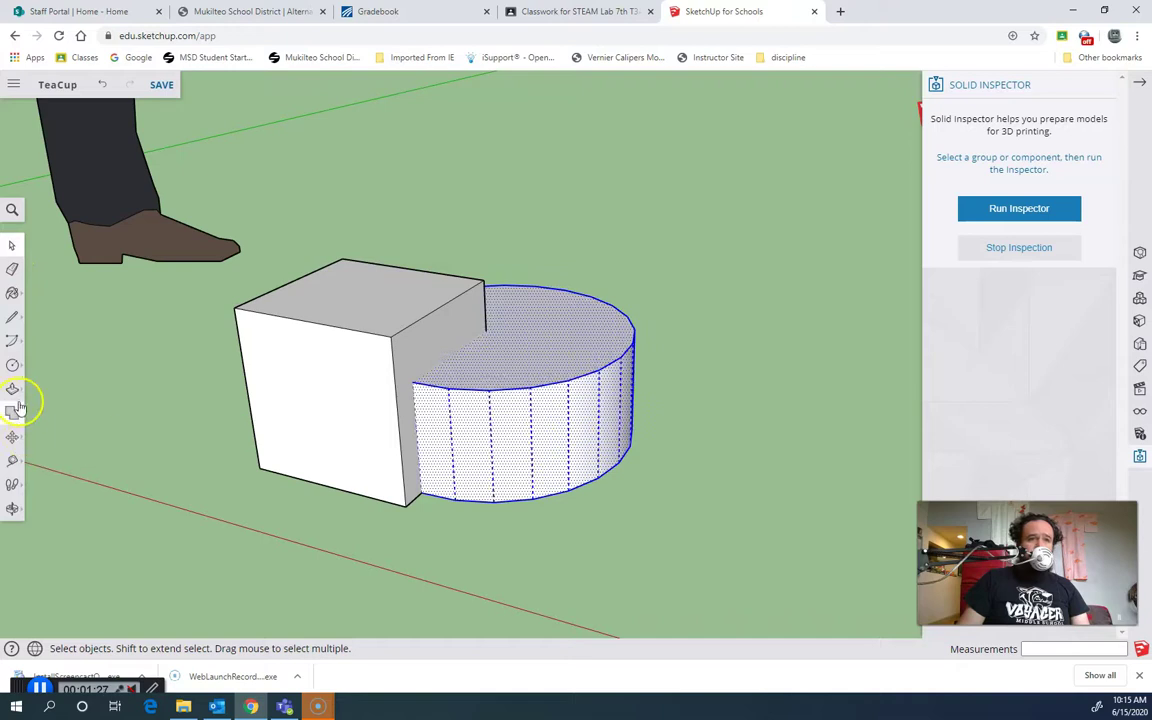
pyautogui.rightClick(494, 465)
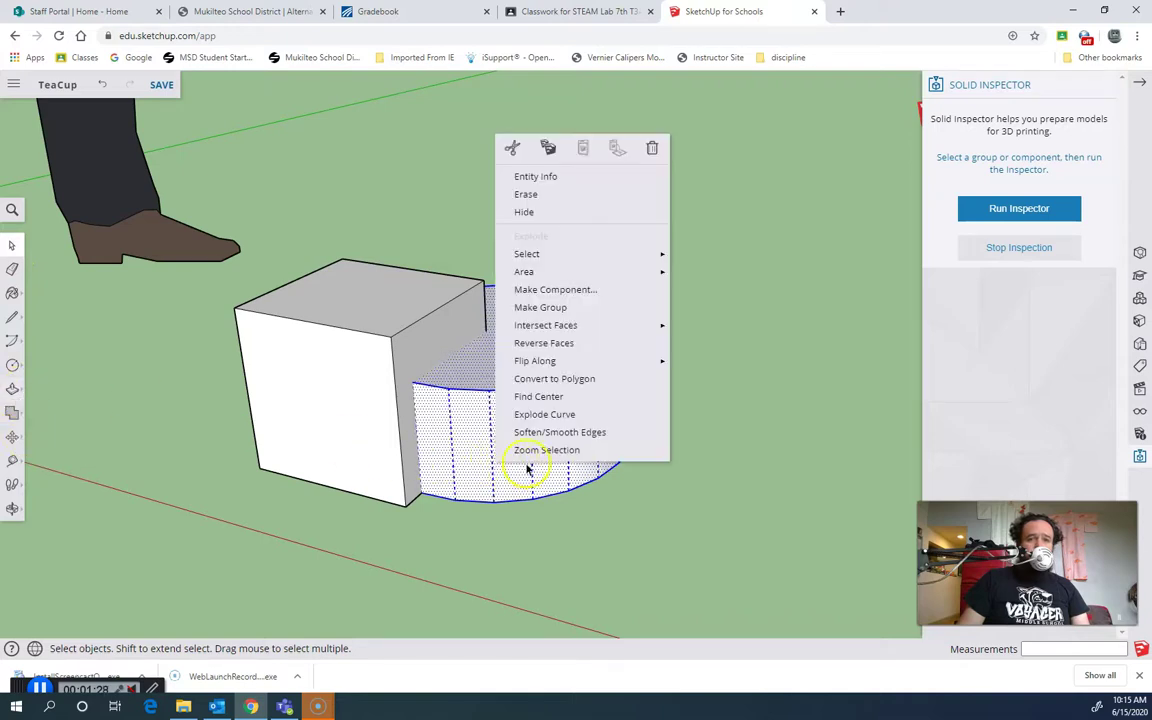
pyautogui.click(575, 307)
pyautogui.click(780, 360)
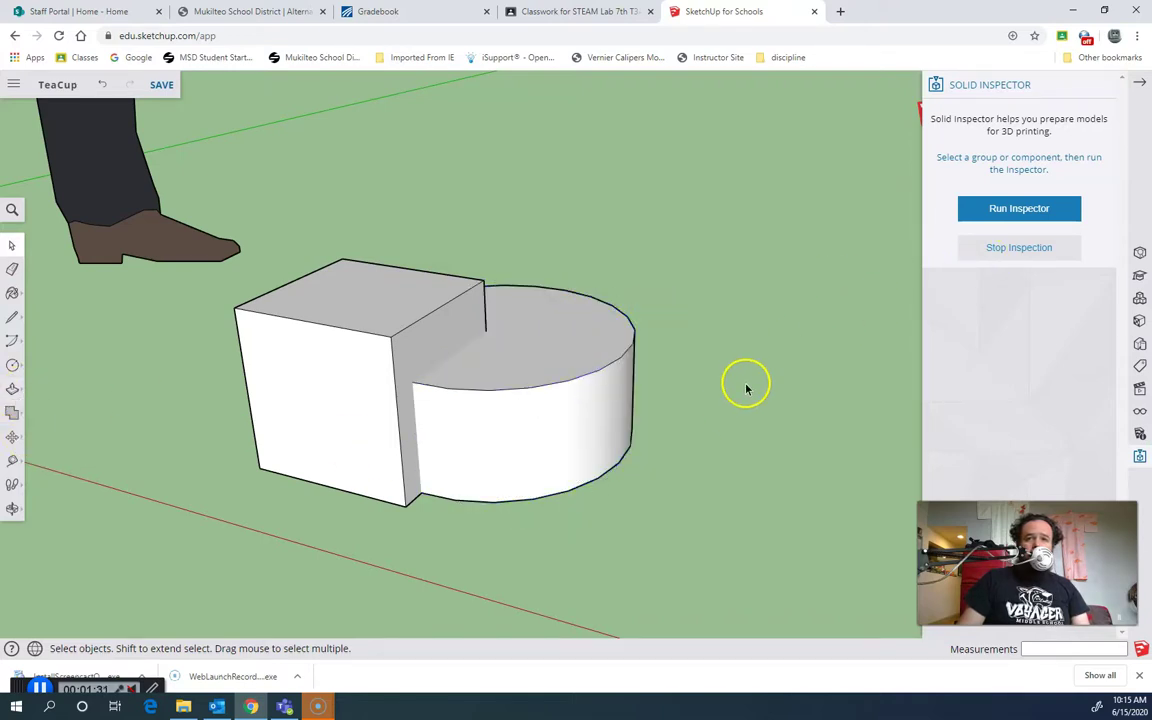
# Step: Check the cylinder group and the box group with the Solid Inspector
pyautogui.click(1070, 206)
pyautogui.click(532, 449)
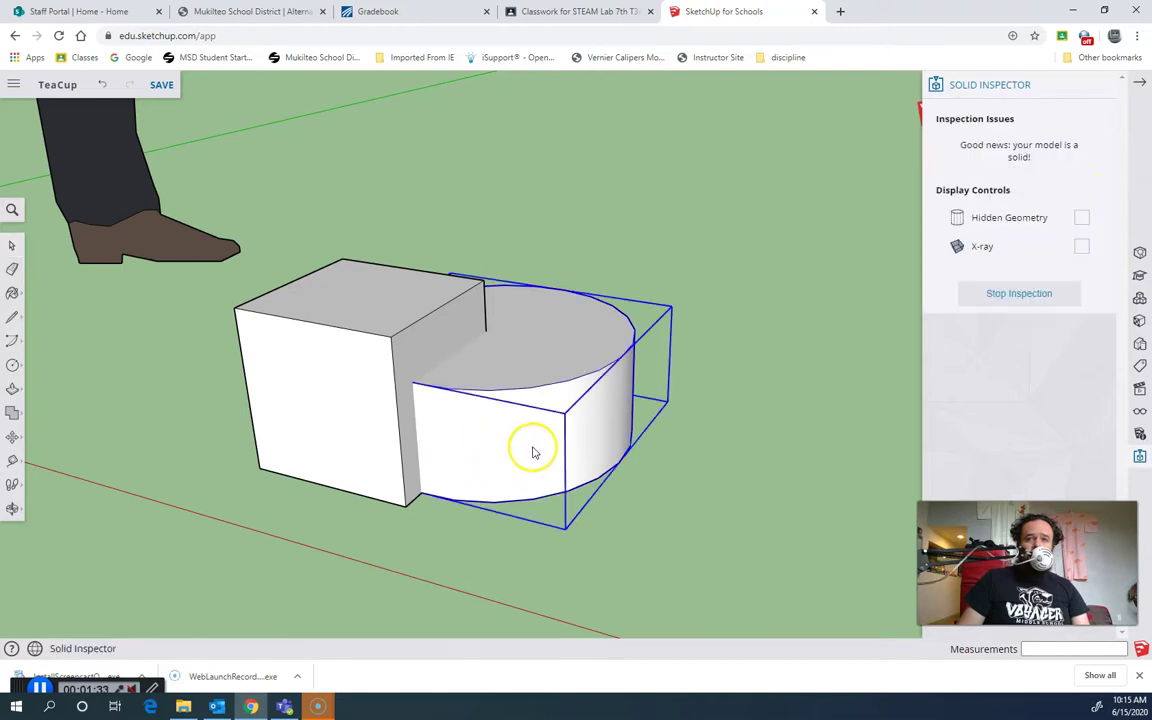
pyautogui.click(360, 424)
pyautogui.click(845, 429)
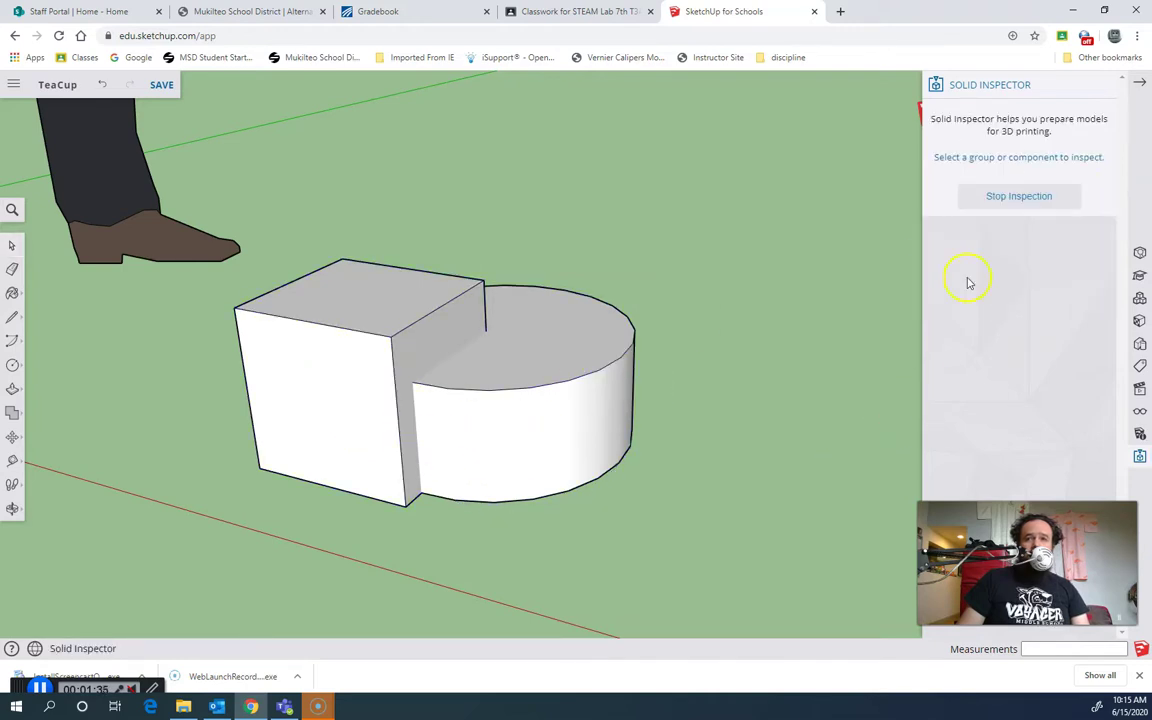
# Step: Merge the box and cylinder groups into a single solid, choosing the box first and the cylinder second
pyautogui.click(10, 418)
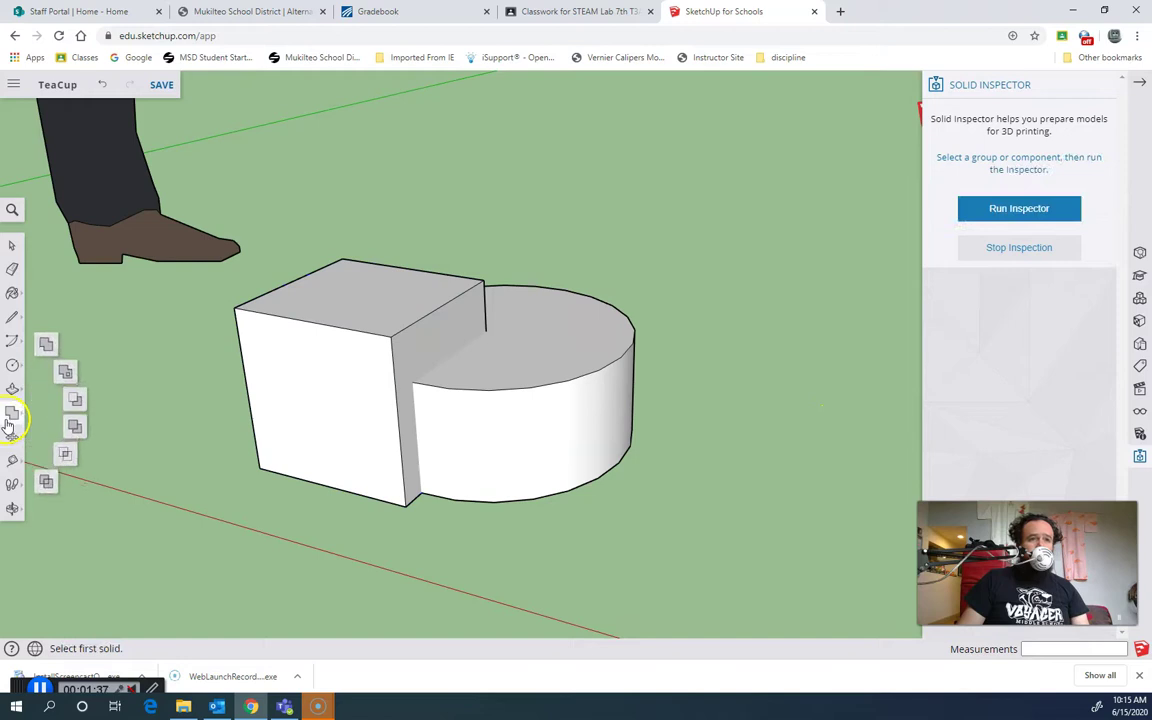
pyautogui.click(67, 372)
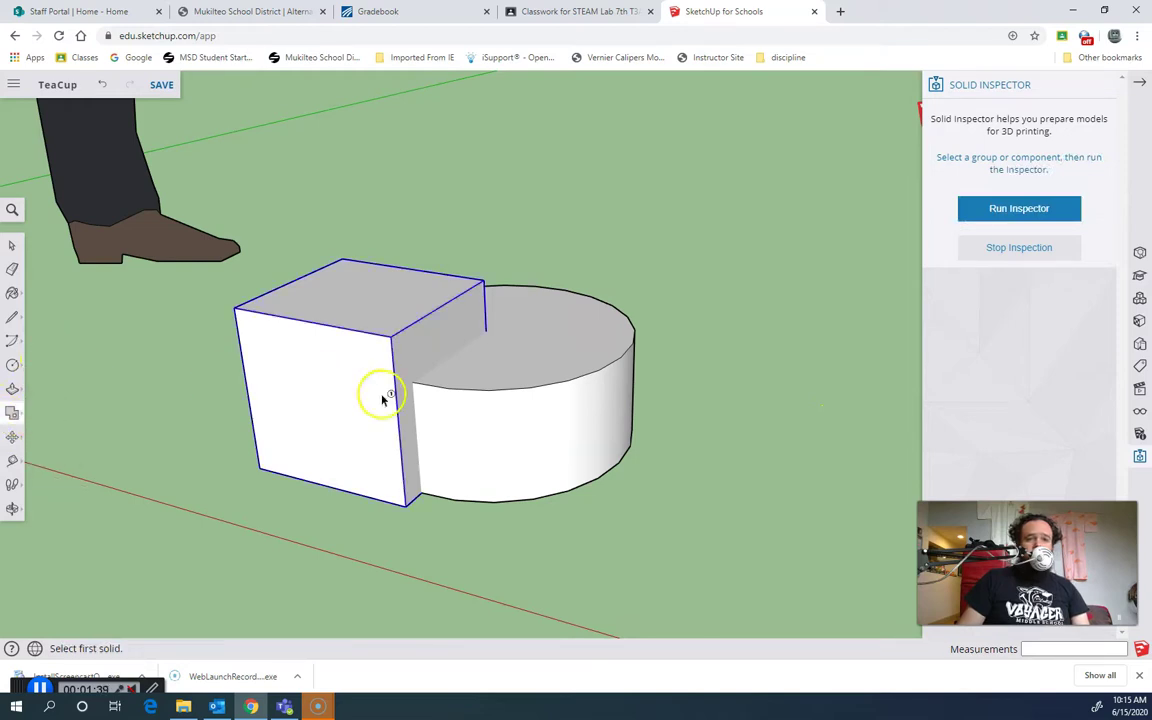
pyautogui.click(381, 393)
pyautogui.click(565, 410)
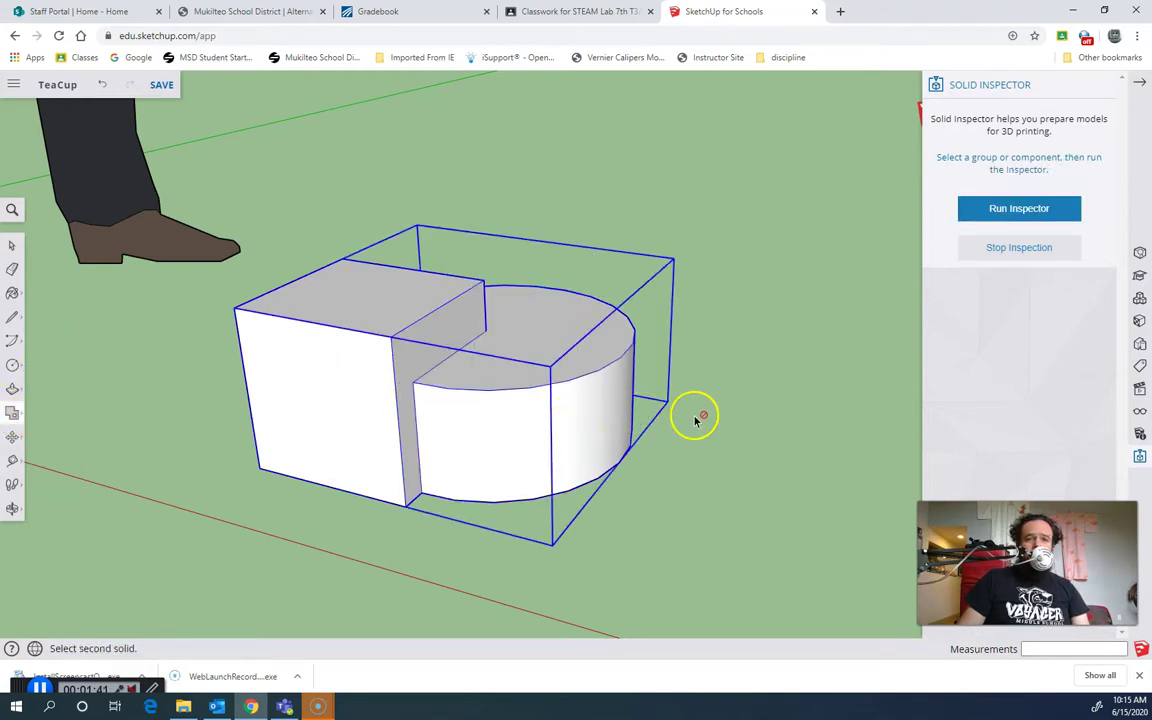
pyautogui.click(781, 463)
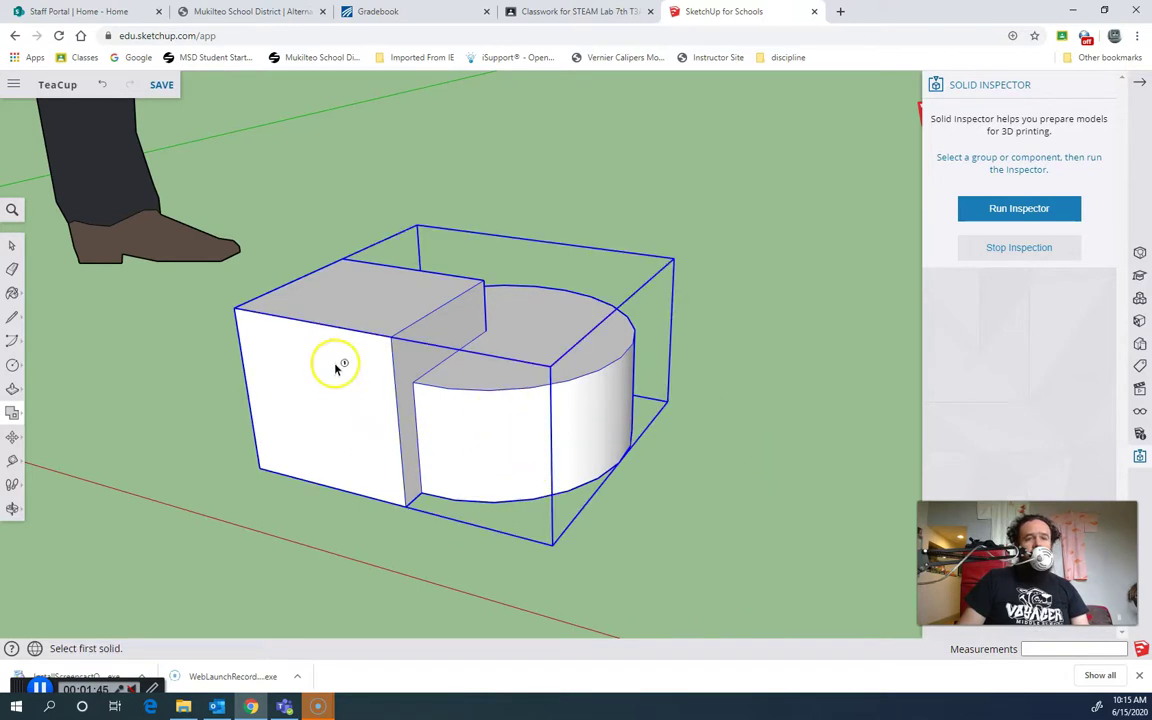
# Step: Place a section plane on the box's side face next to the cylinder's corner and examine the inside of the merged solid
pyautogui.moveTo(633, 390); pyautogui.dragTo(388, 408, button='middle')
pyautogui.scroll(5, 388, 408)
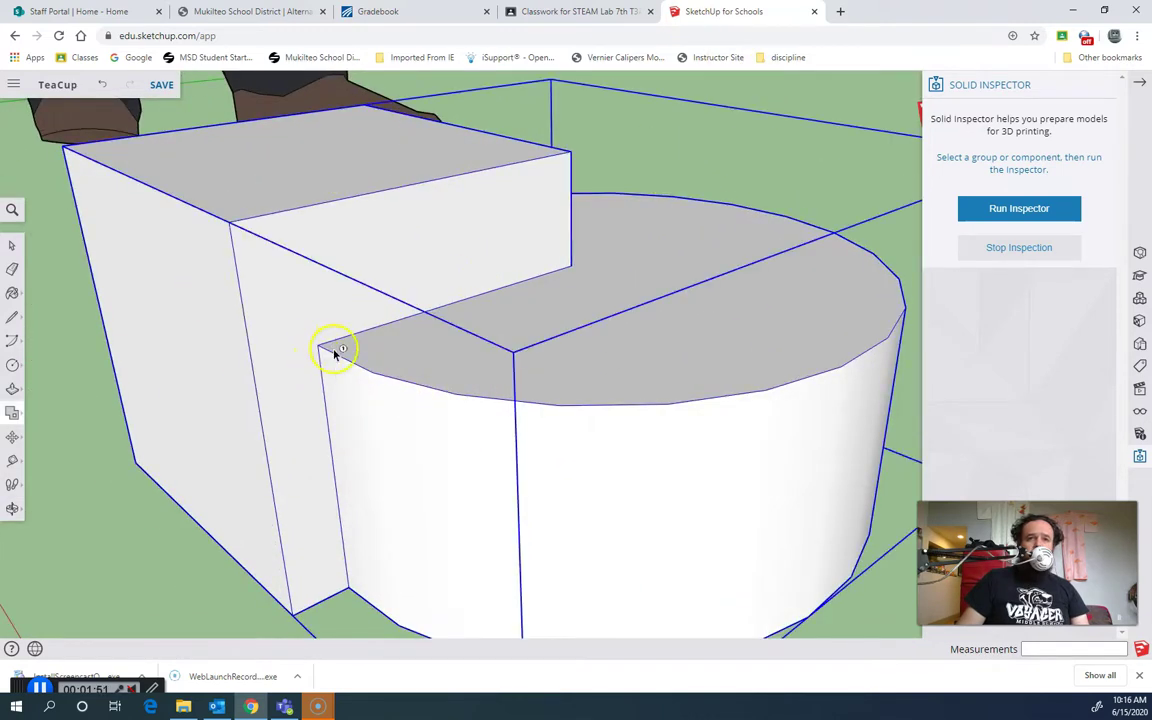
pyautogui.moveTo(453, 425); pyautogui.dragTo(225, 495, button='middle')
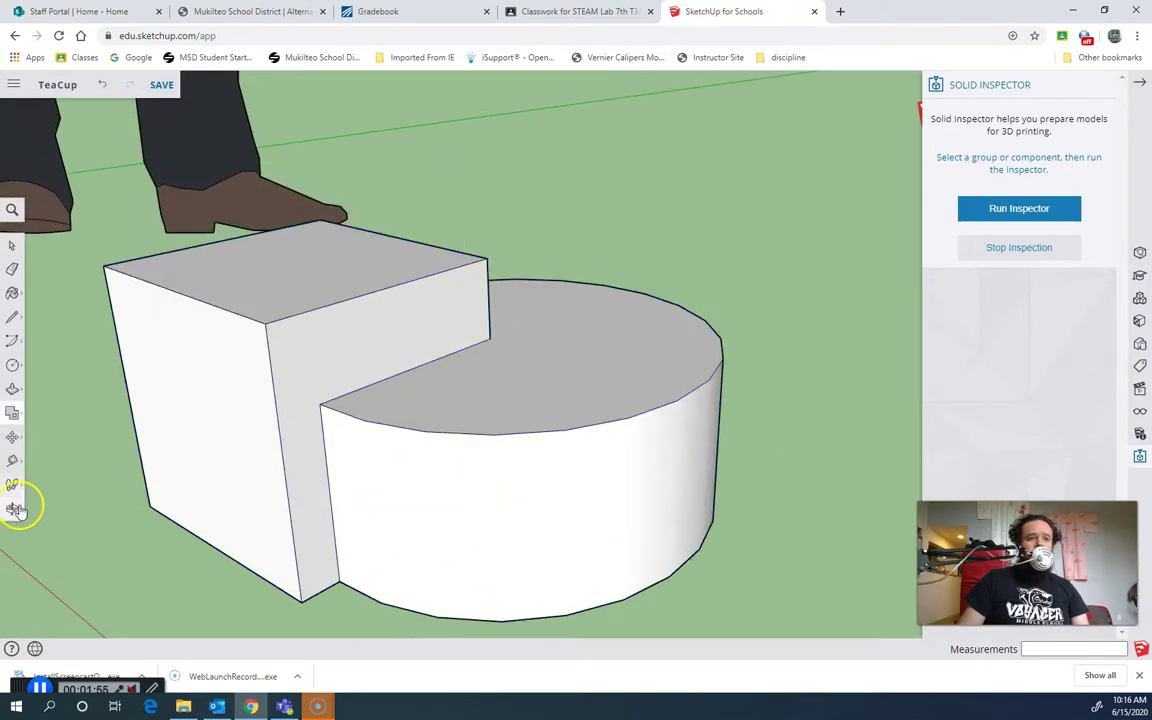
pyautogui.click(14, 485)
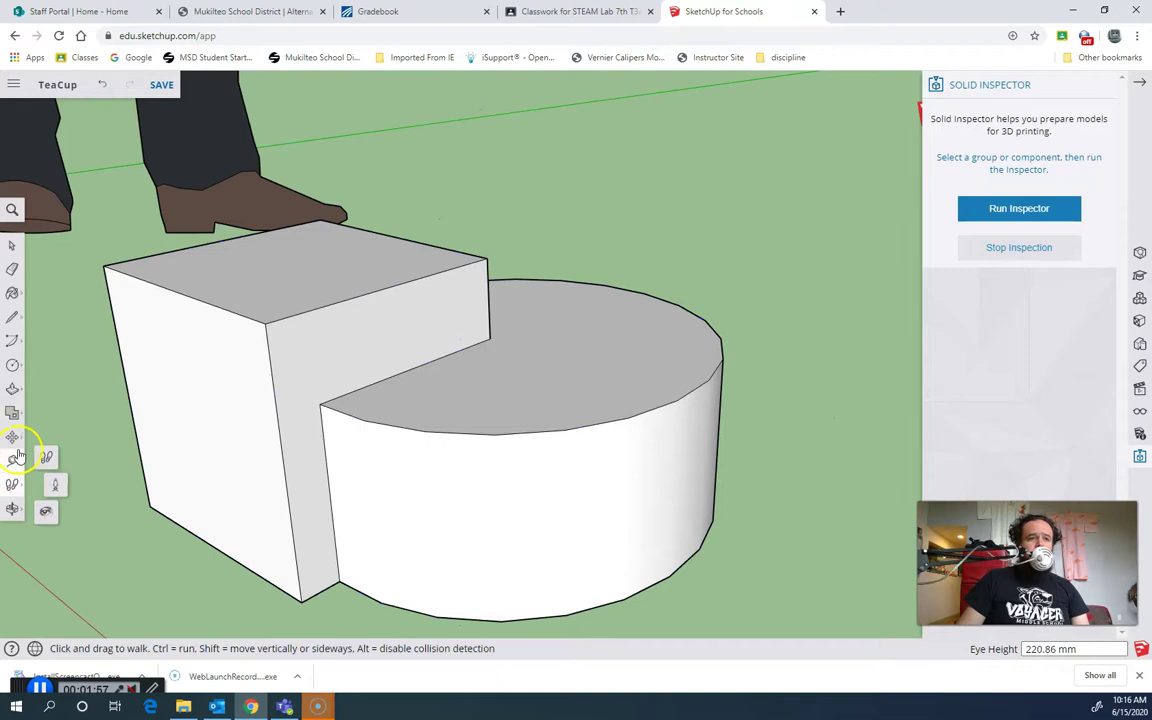
pyautogui.click(17, 461)
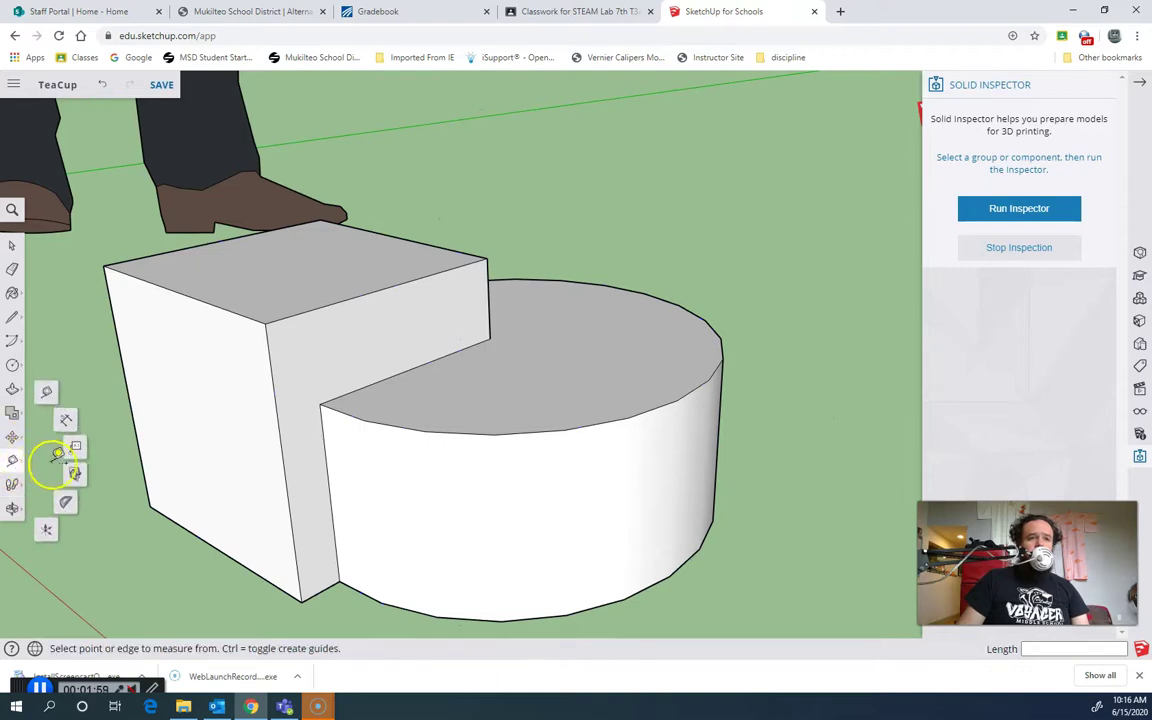
pyautogui.click(73, 473)
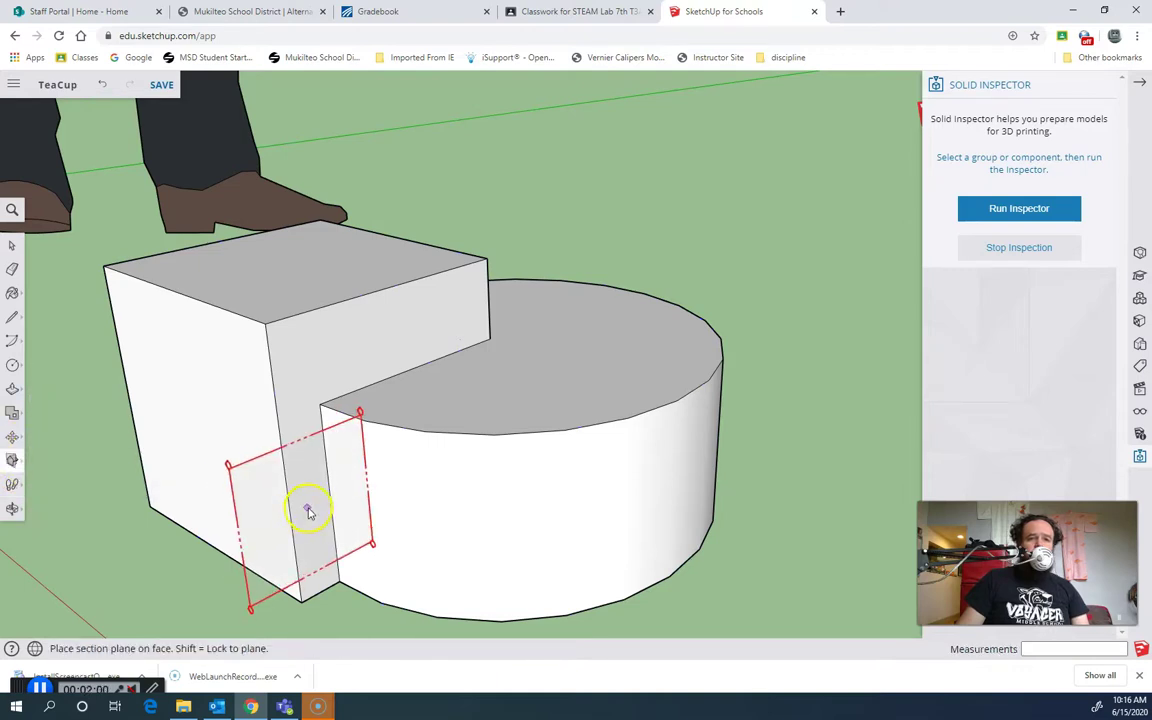
pyautogui.click(259, 481)
pyautogui.moveTo(195, 514); pyautogui.dragTo(617, 422, button='middle')
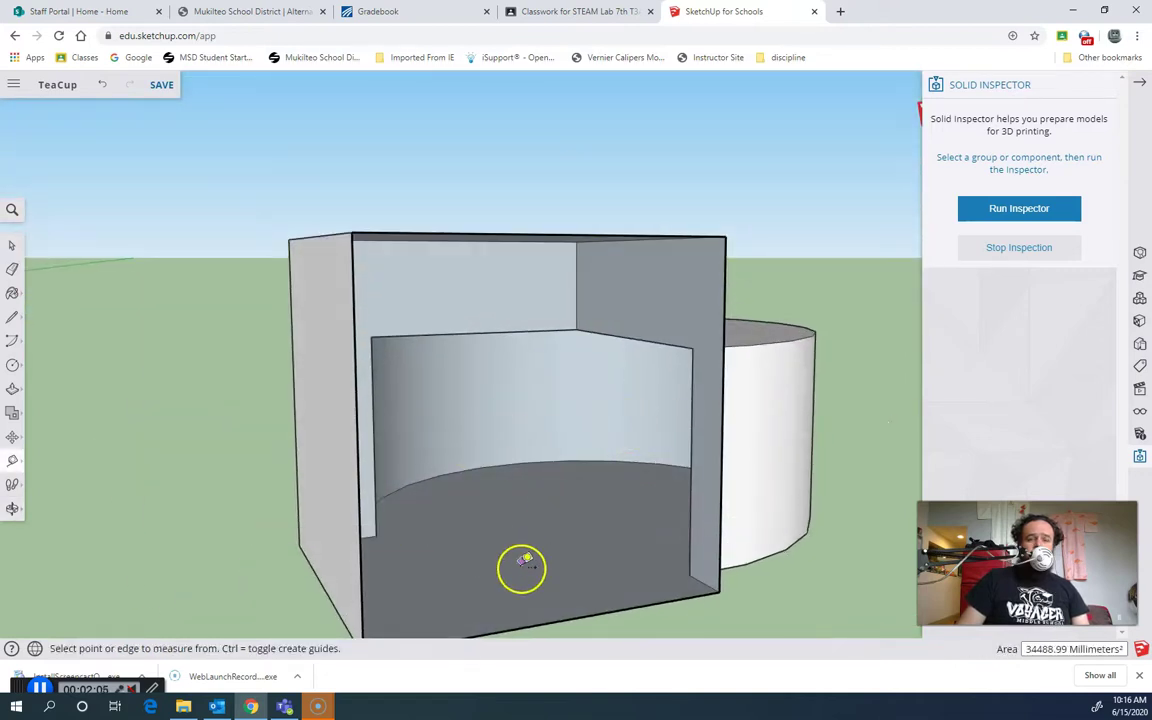
pyautogui.moveTo(521, 571); pyautogui.dragTo(241, 629, button='middle')
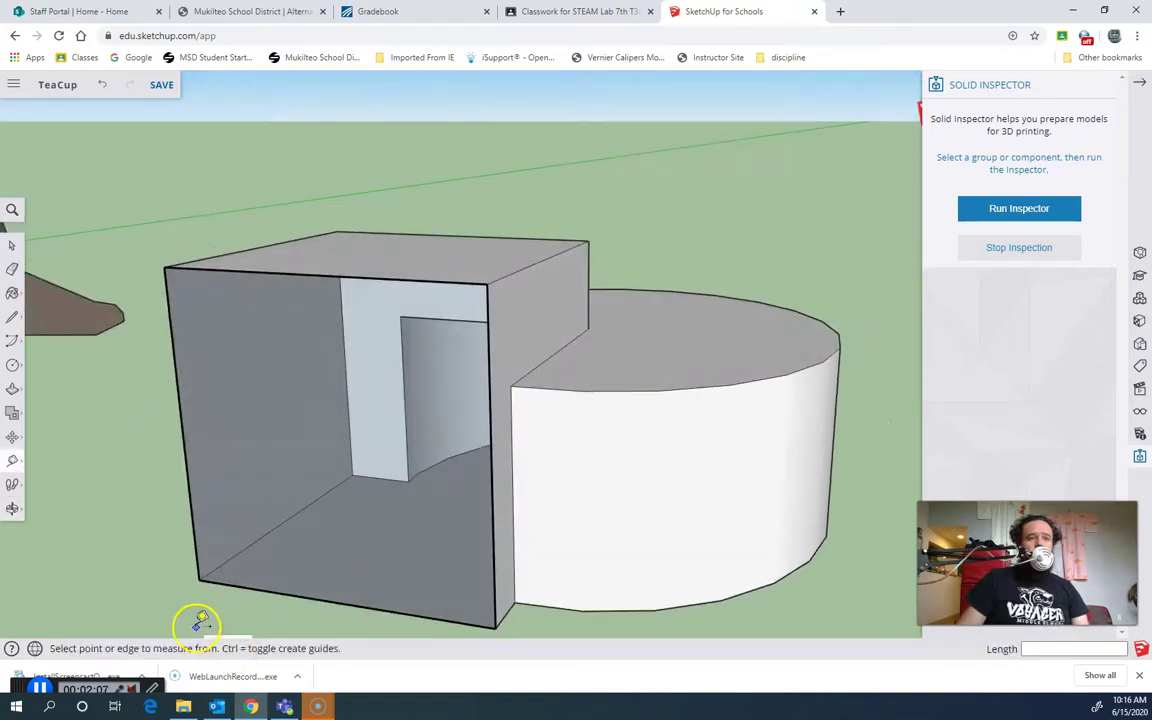
# Step: Undo the section plane and the merge of the box and cylinder groups
pyautogui.hotkey('ctrl', 'z')
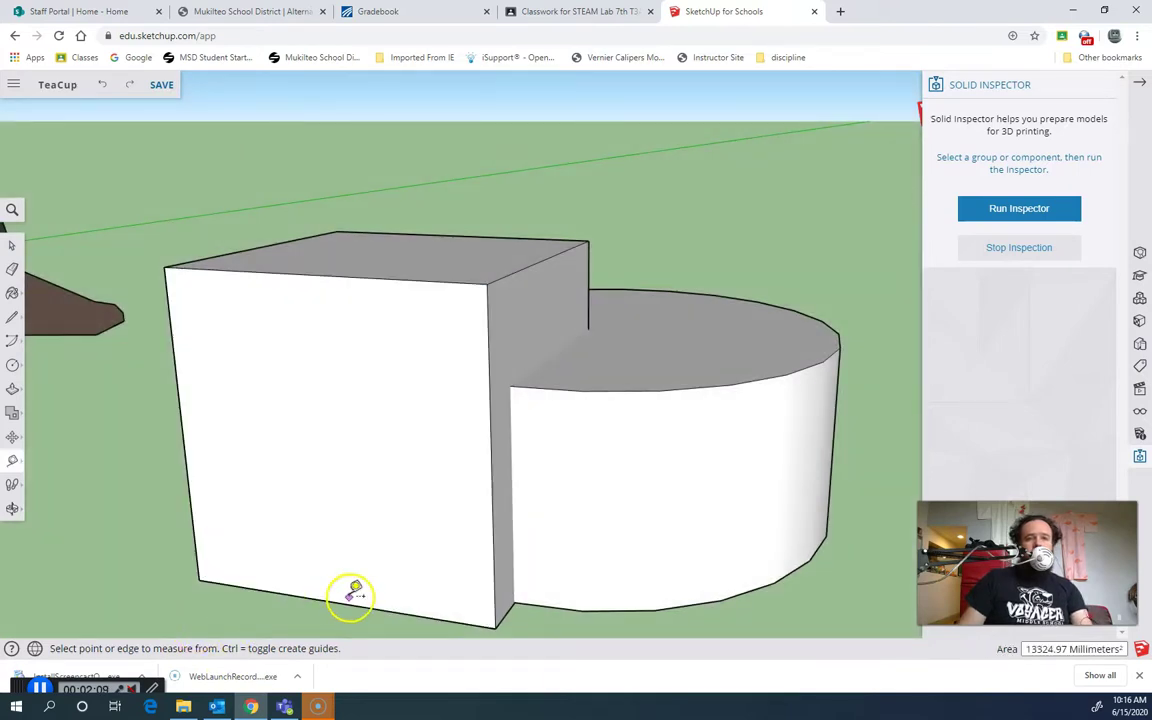
pyautogui.moveTo(352, 591); pyautogui.dragTo(250, 630, button='middle')
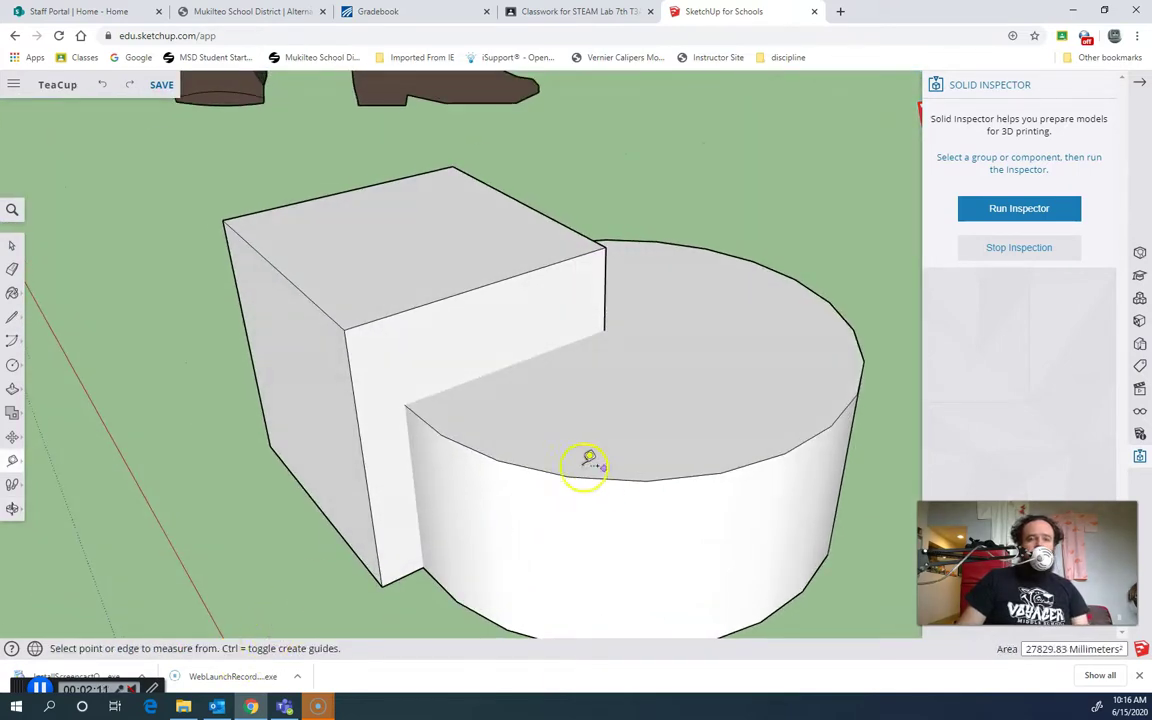
# Step: Try subtracting the box from the cylinder, choosing the box first and the cylinder second, and undo it after viewing the cut
pyautogui.click(13, 412)
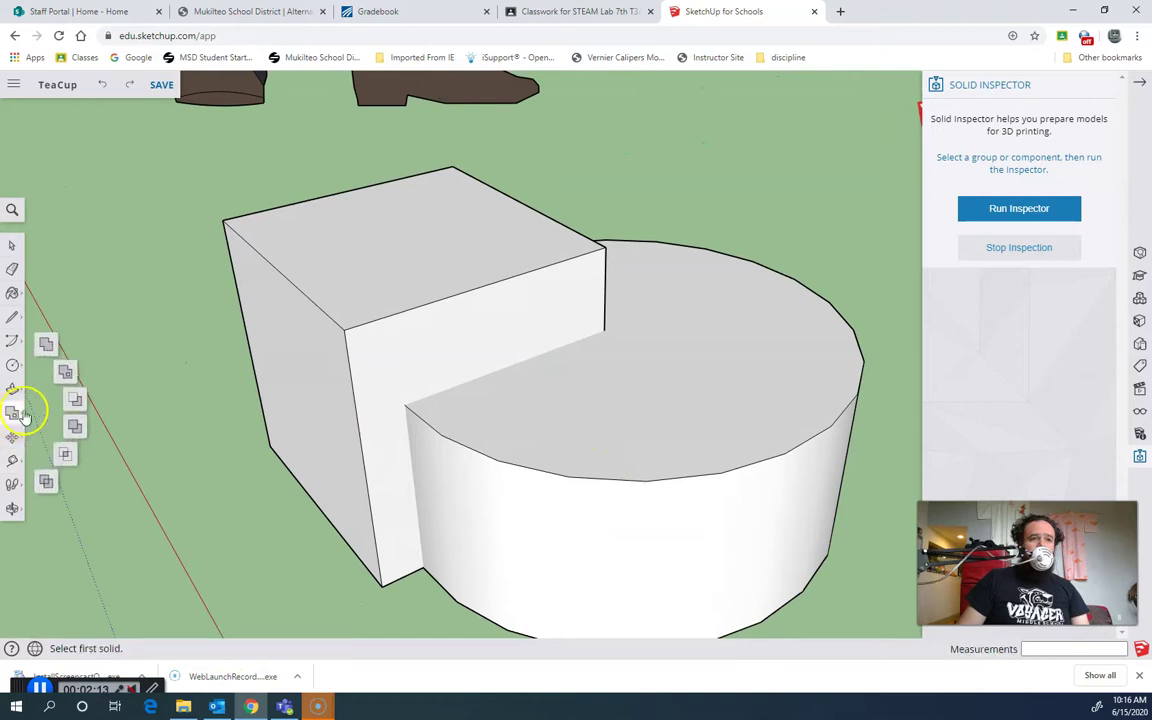
pyautogui.click(74, 404)
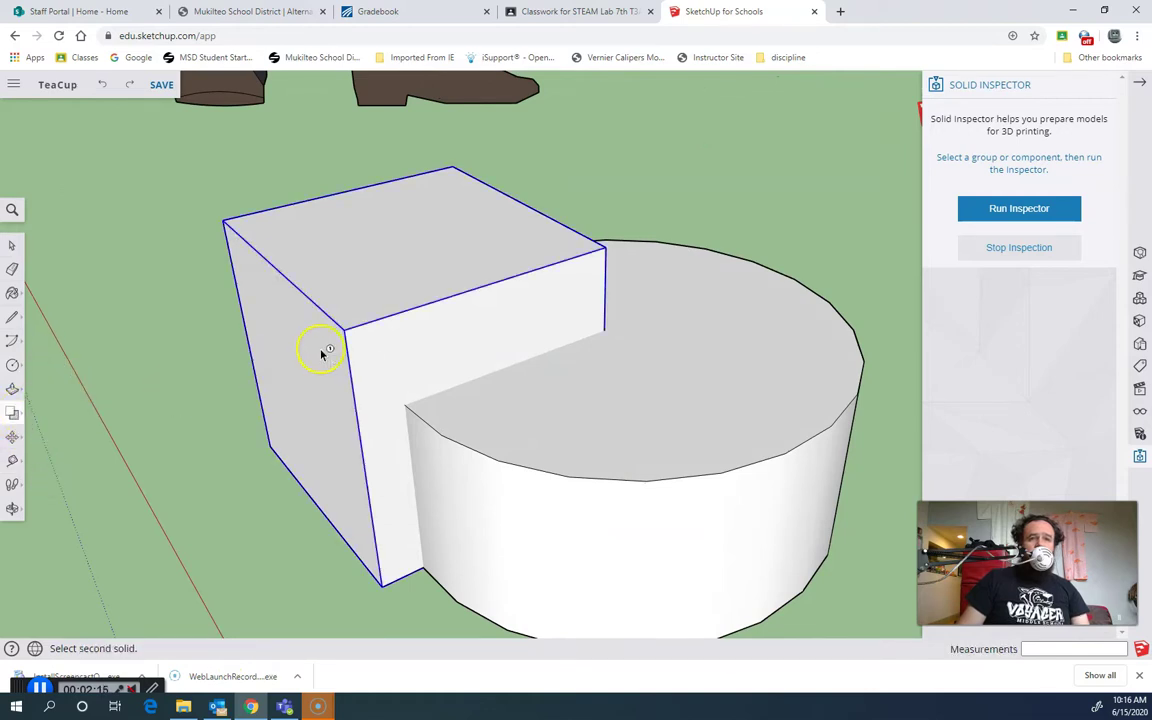
pyautogui.click(663, 374)
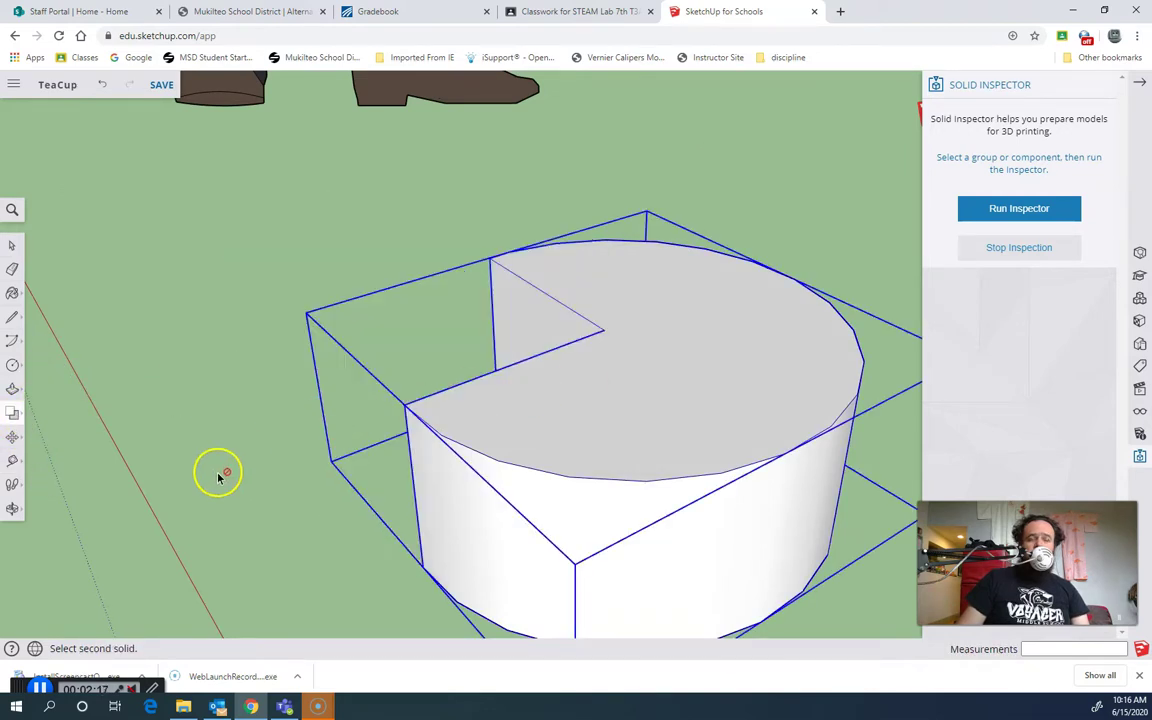
pyautogui.moveTo(218, 476); pyautogui.dragTo(620, 435, button='middle')
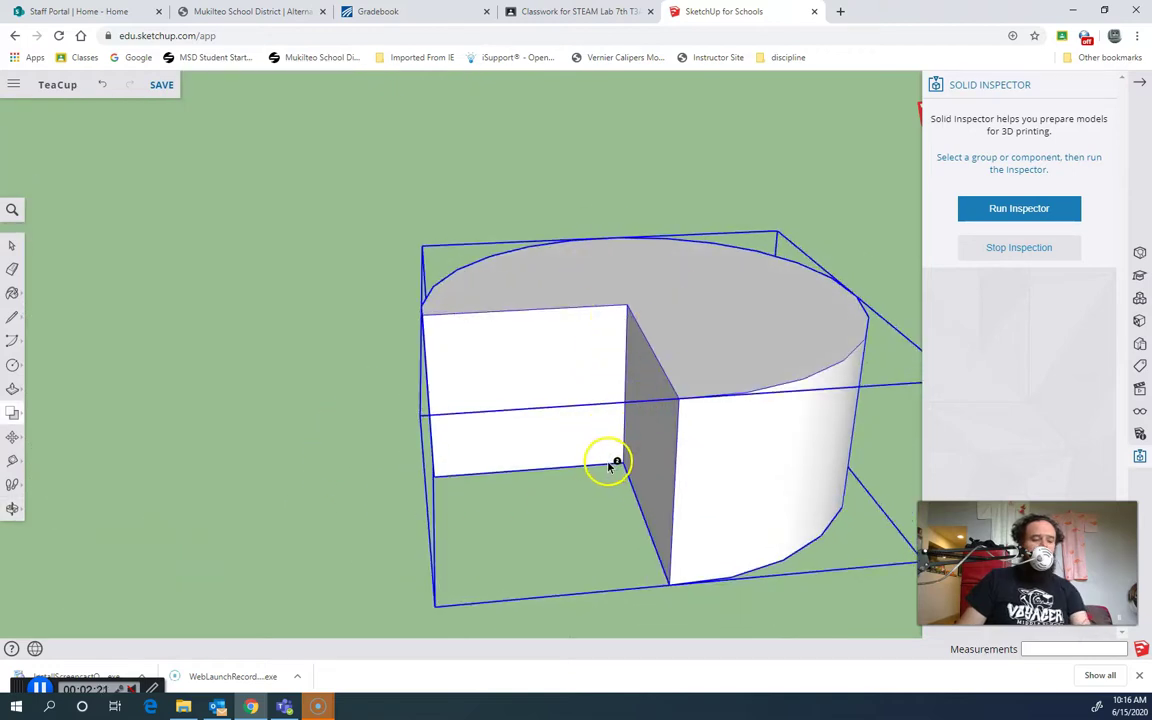
pyautogui.hotkey('ctrl', 'z')
# Step: Try subtracting the cylinder from the box with the cylinder as first solid, and undo it after viewing the cut
pyautogui.moveTo(604, 458); pyautogui.dragTo(870, 397, button='middle')
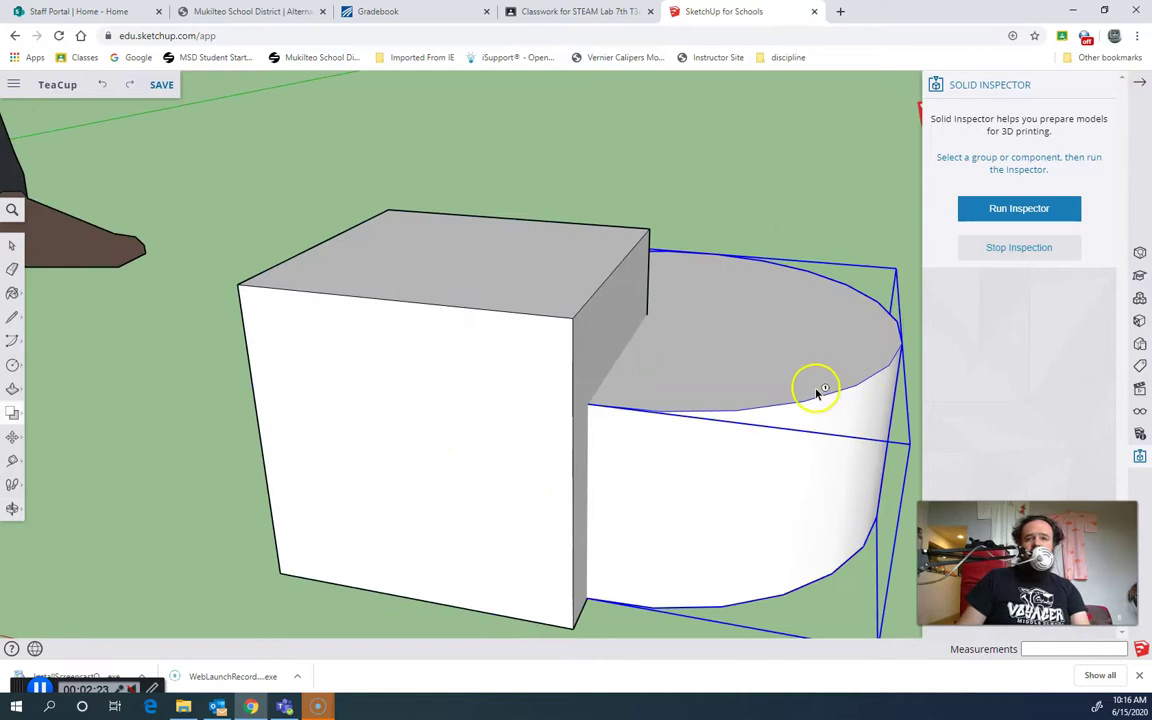
pyautogui.click(504, 388)
pyautogui.moveTo(429, 450); pyautogui.dragTo(368, 432, button='middle')
pyautogui.hotkey('ctrl', 'z')
pyautogui.moveTo(455, 453); pyautogui.dragTo(51, 455, button='middle')
# Step: Try the Intersect solid tool on the box and the cylinder, choosing the box first, and undo it after viewing the shape
pyautogui.click(14, 413)
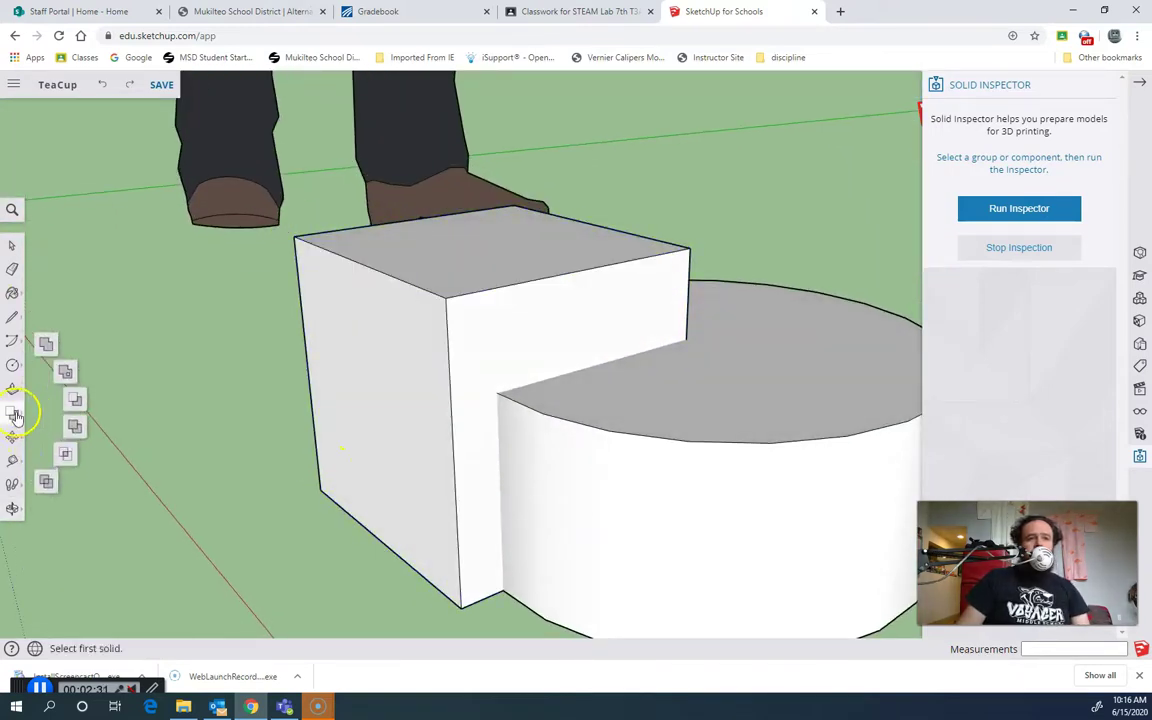
pyautogui.click(67, 458)
pyautogui.click(450, 460)
pyautogui.click(699, 460)
pyautogui.moveTo(174, 543); pyautogui.dragTo(334, 486, button='middle')
pyautogui.hotkey('ctrl', 'z')
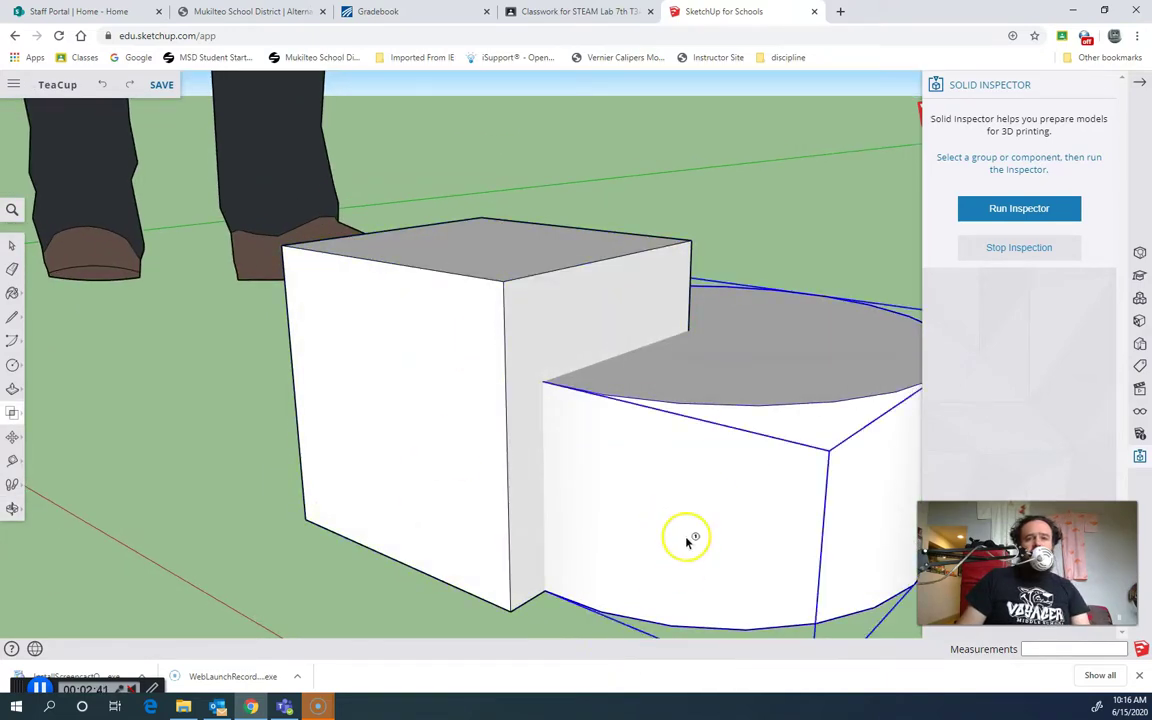
# Step: Close the Solid Inspector and delete the cylinder group, keeping only the box
pyautogui.scroll(3, 686, 537)
pyautogui.scroll(-3, 690, 545)
pyautogui.scroll(-3, 690, 545)
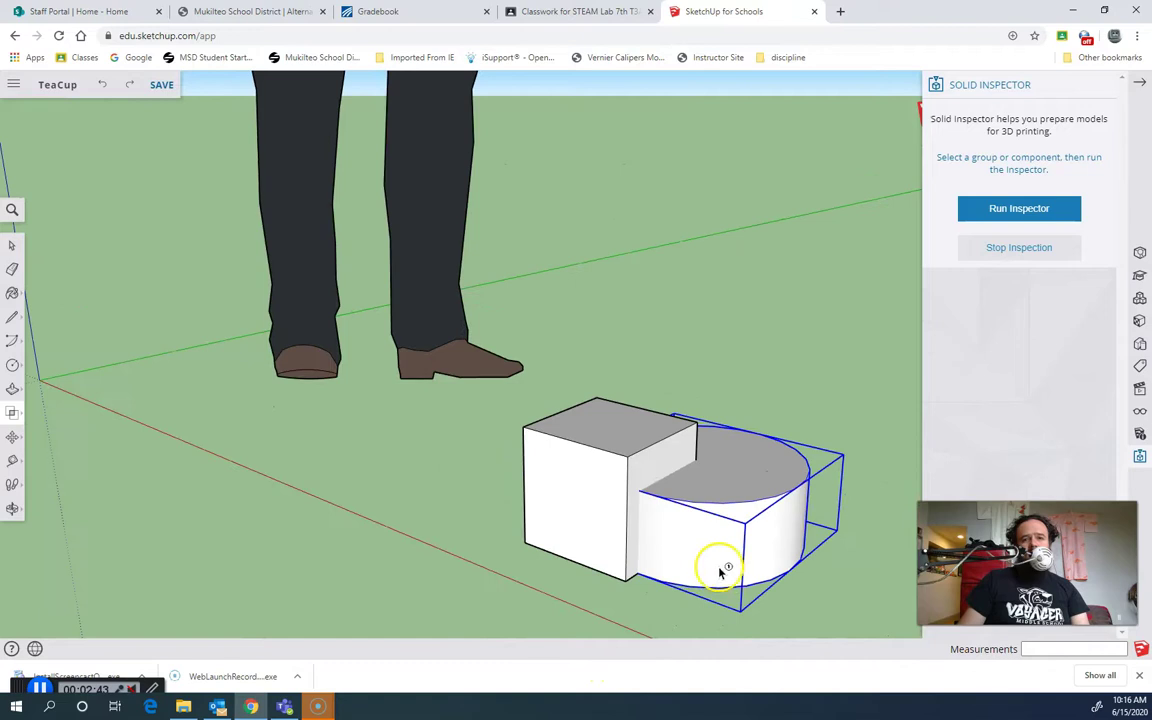
pyautogui.moveTo(748, 560); pyautogui.dragTo(510, 470, button='middle')
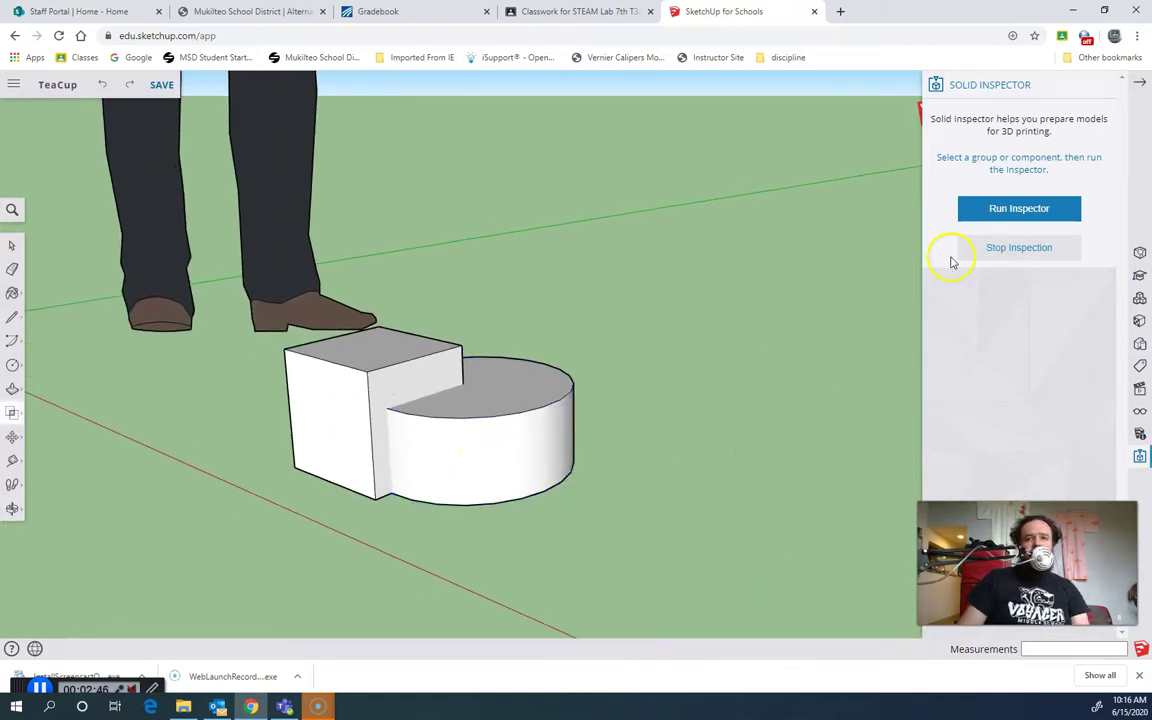
pyautogui.click(1141, 85)
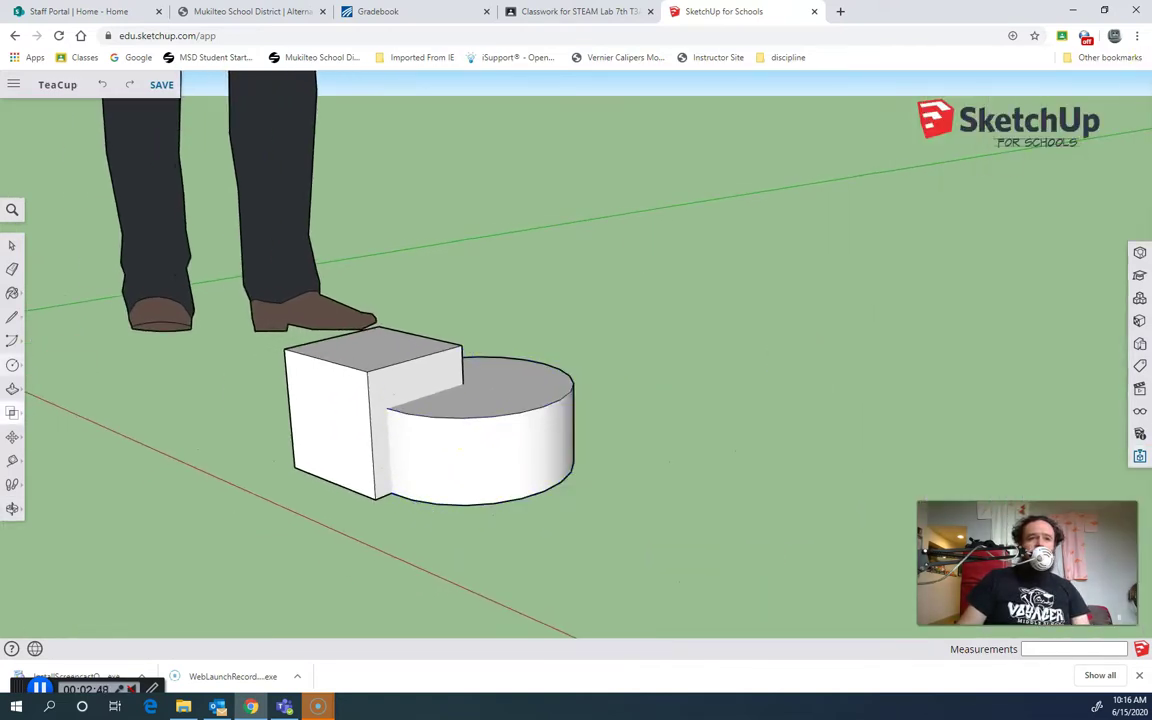
pyautogui.click(11, 246)
pyautogui.click(504, 478)
pyautogui.press('Delete')
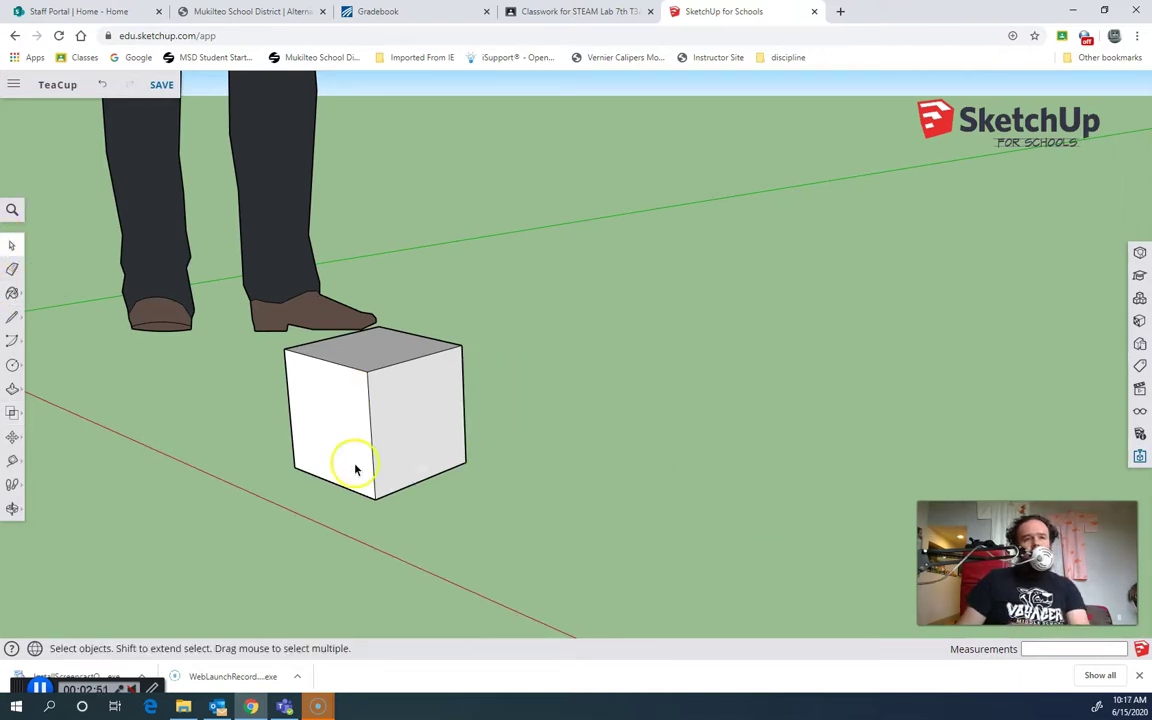
# Step: Draw a short horizontal line on the box's front face, starting on its left edge a little above the bottom
pyautogui.moveTo(368, 545); pyautogui.dragTo(601, 512, button='middle')
pyautogui.scroll(5, 585, 490)
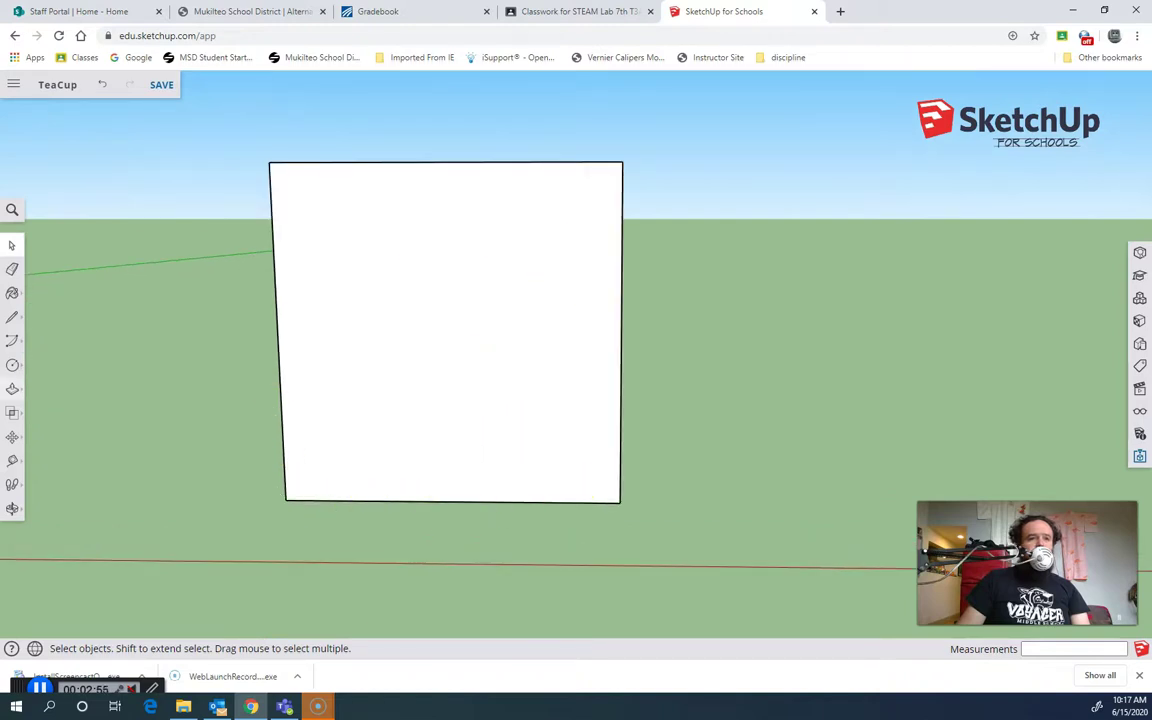
pyautogui.click(13, 343)
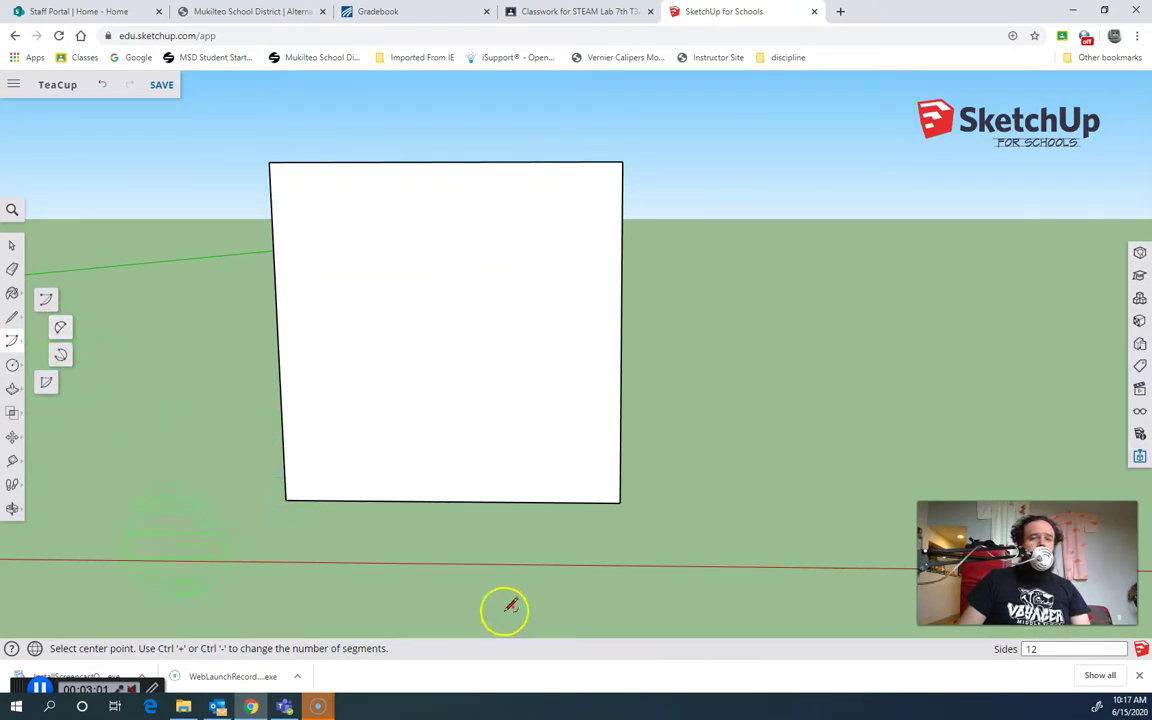
pyautogui.click(13, 342)
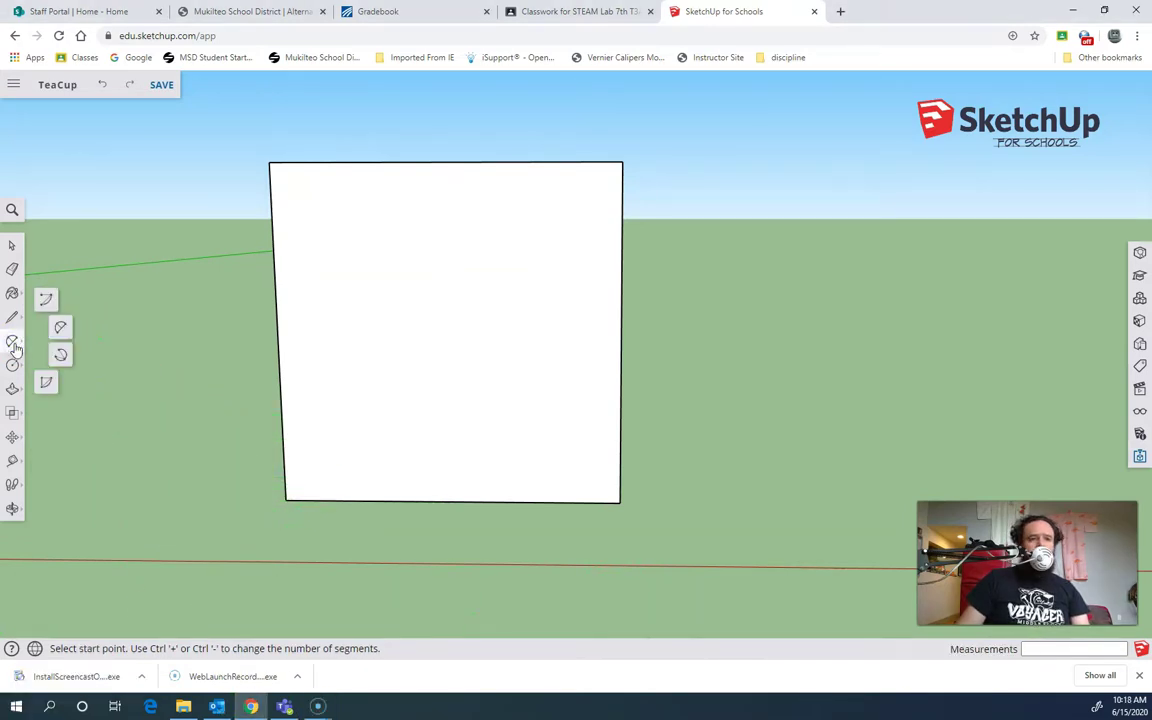
pyautogui.click(59, 332)
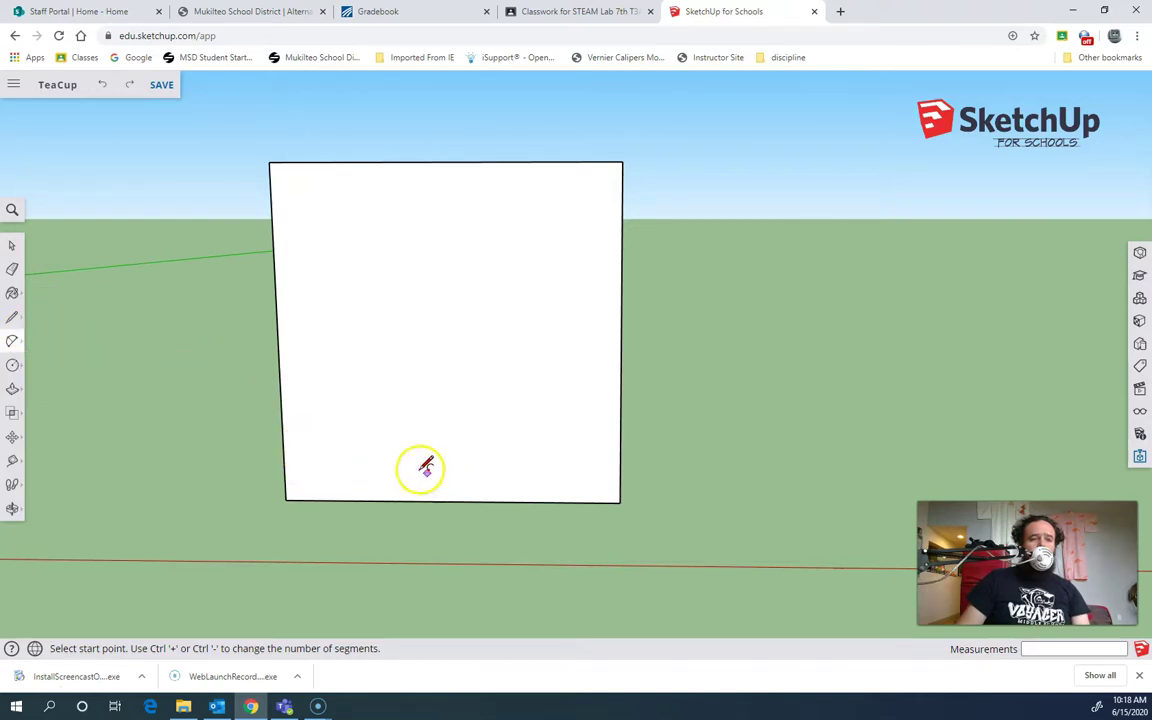
pyautogui.click(11, 316)
pyautogui.click(284, 429)
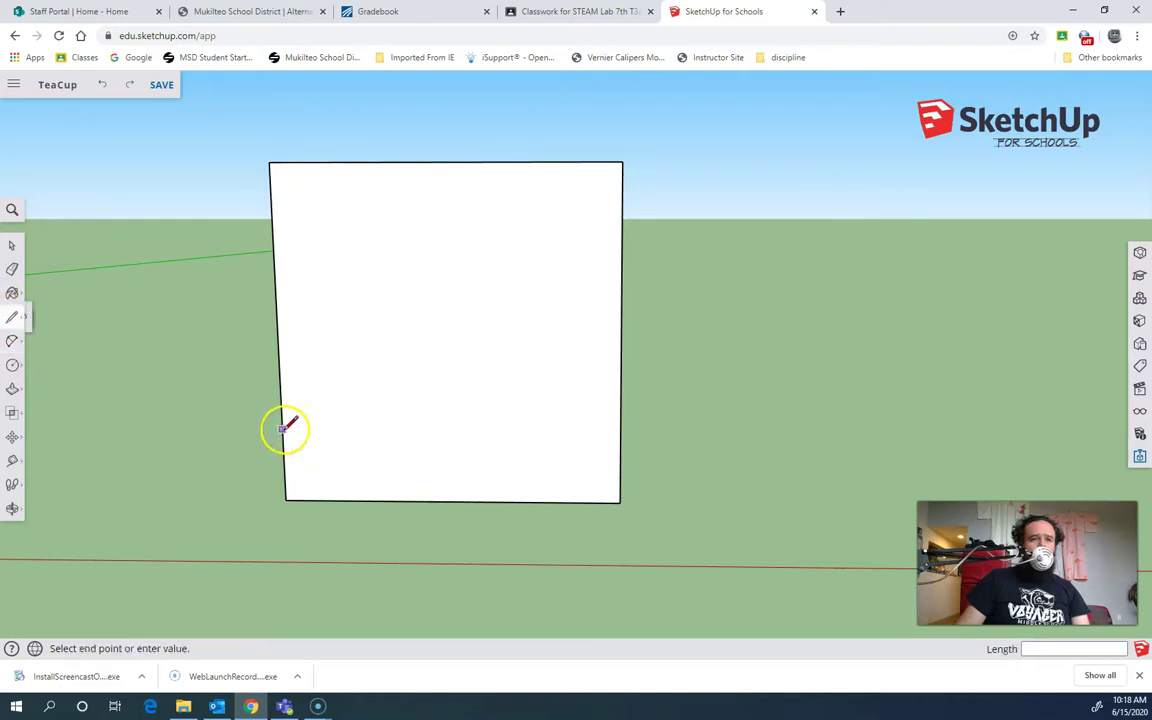
pyautogui.click(359, 428)
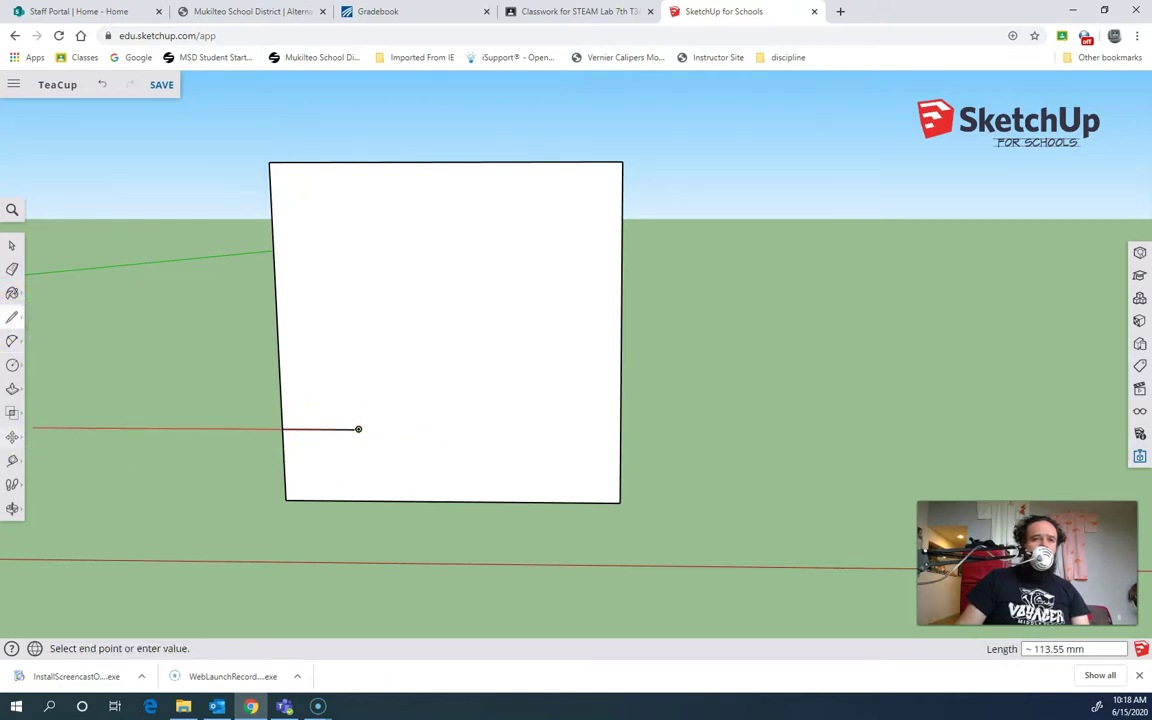
# Step: Draw an S-curve of two arcs rising from the line's free end, the first bulging about 4 mm, the second tangent and about 24 mm long
pyautogui.click(12, 340)
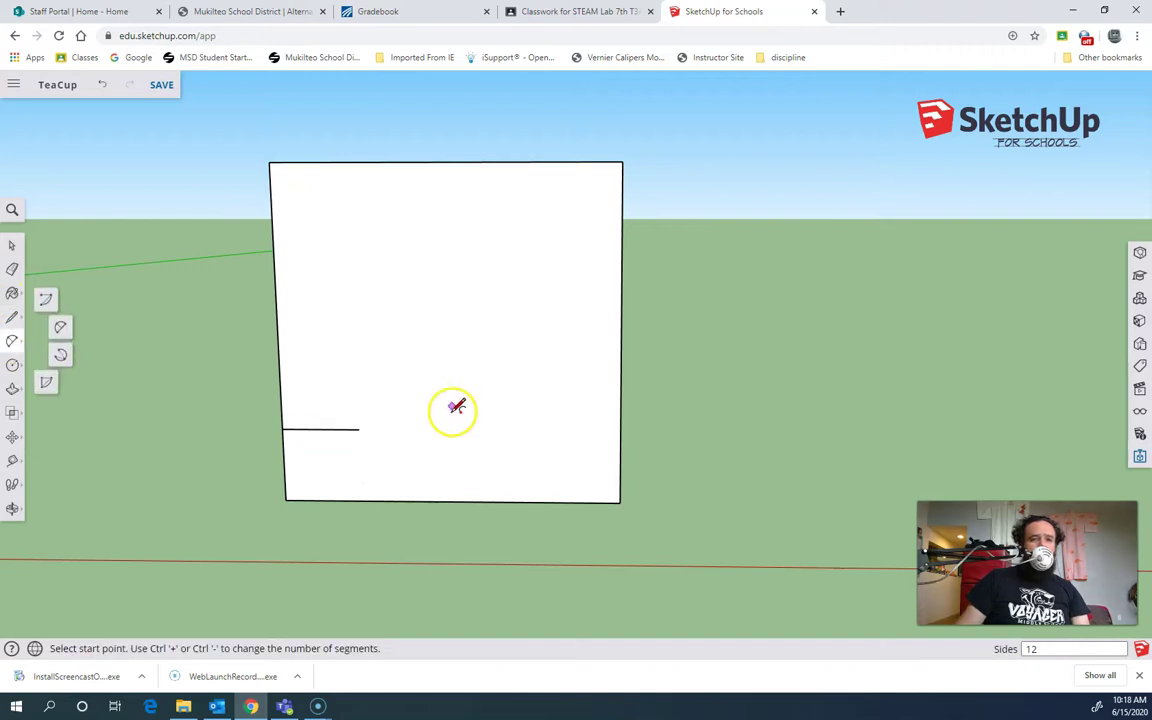
pyautogui.click(359, 429)
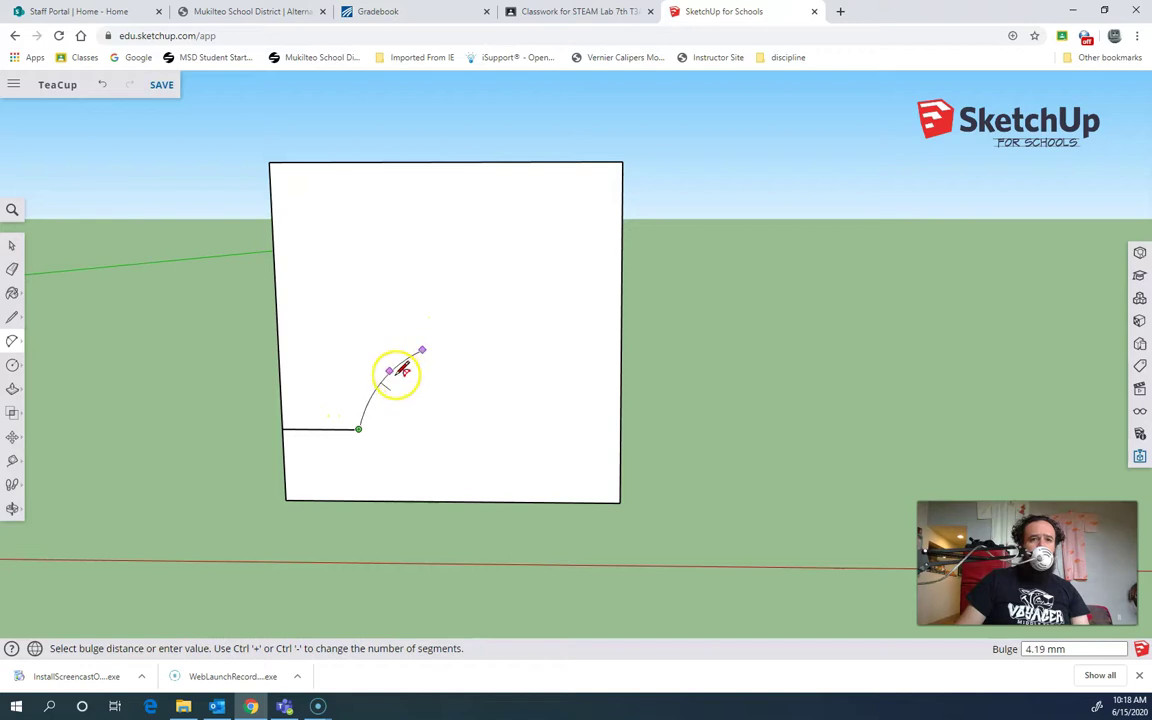
pyautogui.click(406, 388)
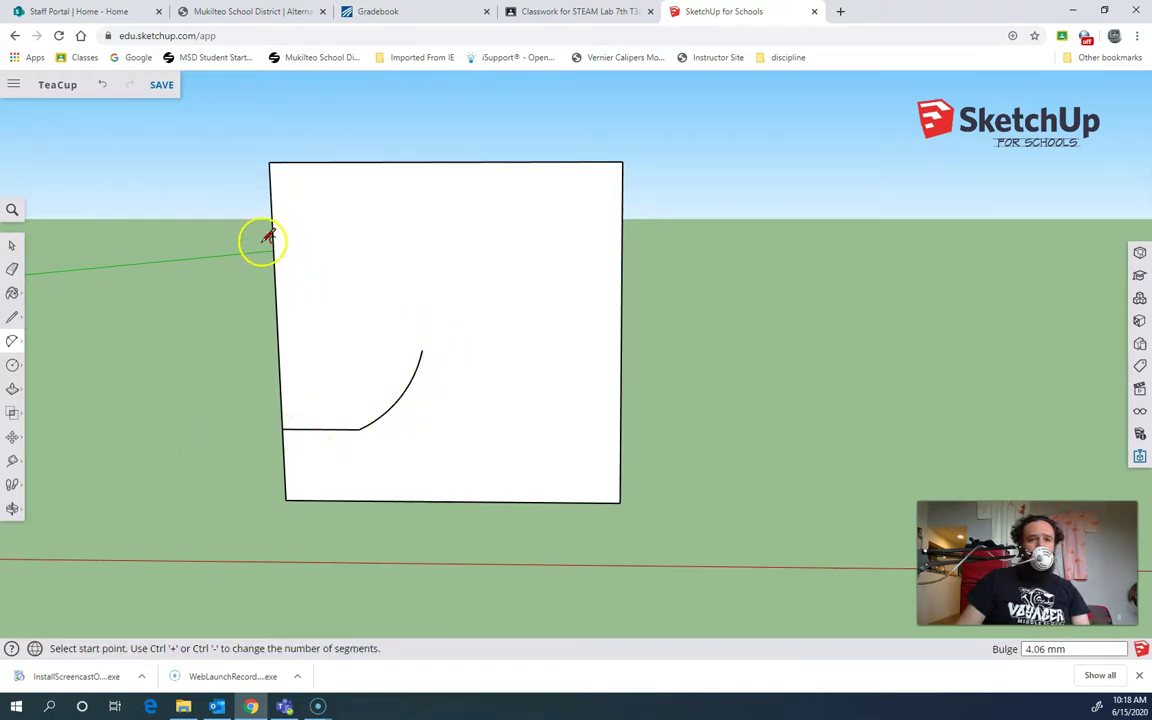
pyautogui.click(422, 349)
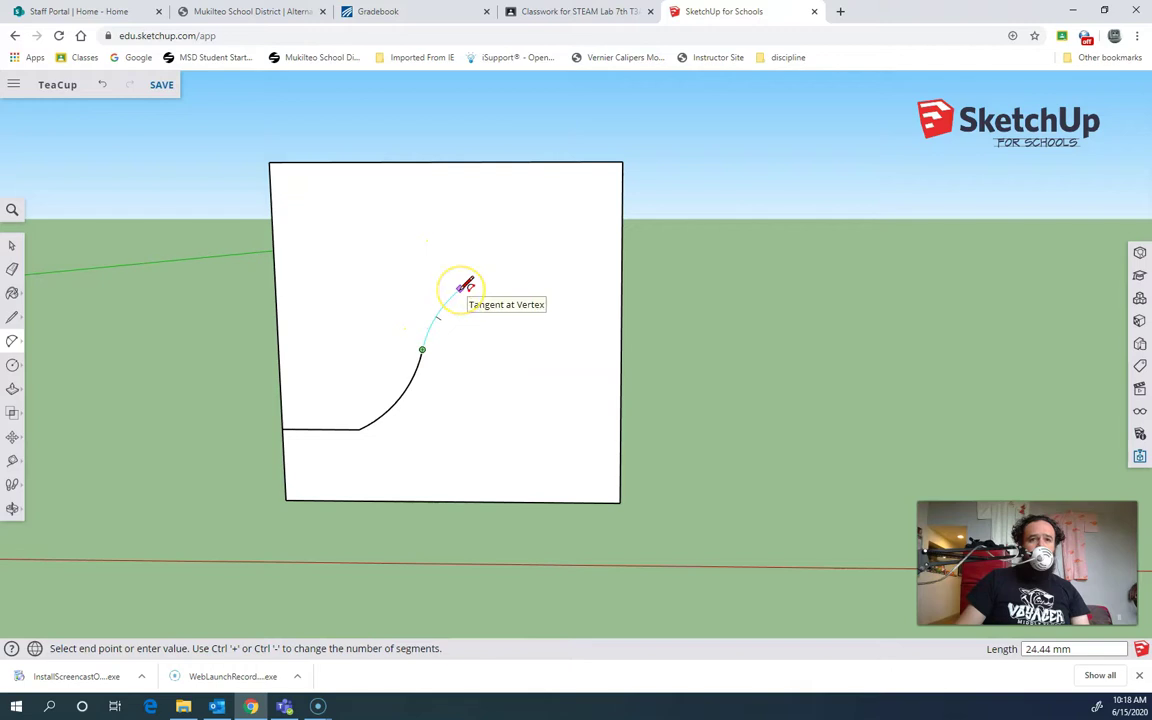
pyautogui.doubleClick(465, 285)
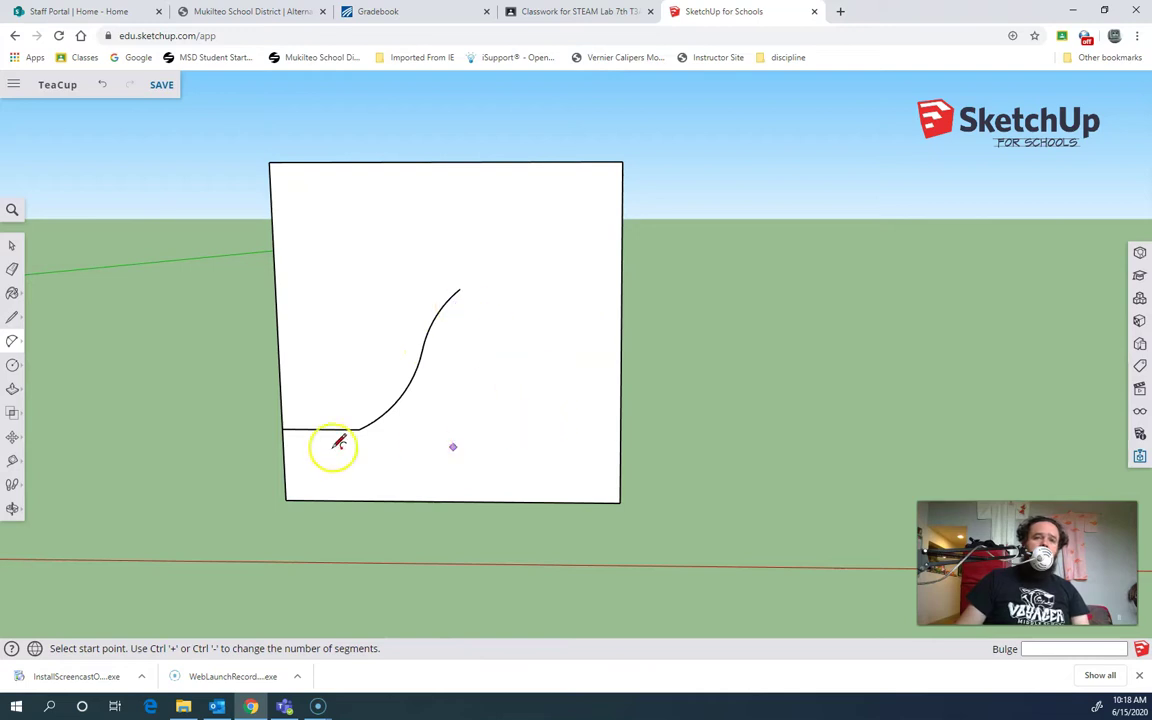
# Step: Offset the connected line and both arcs by about 3.7 mm toward the upper left of the face
pyautogui.click(12, 246)
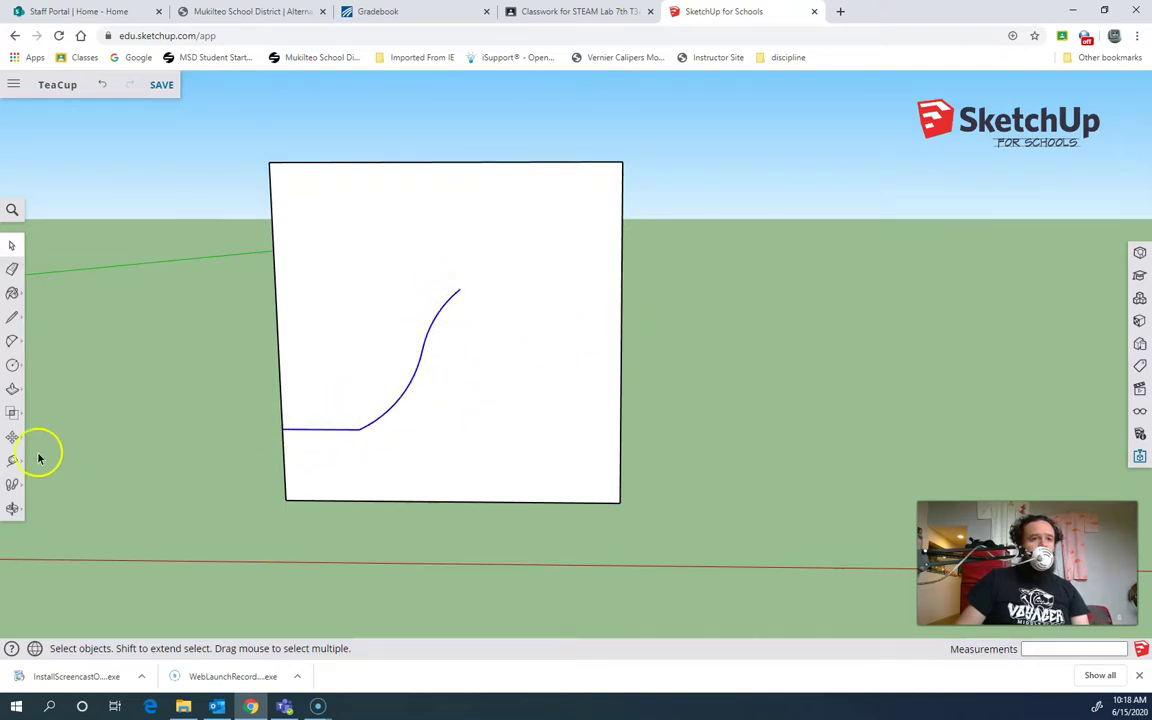
pyautogui.click(20, 394)
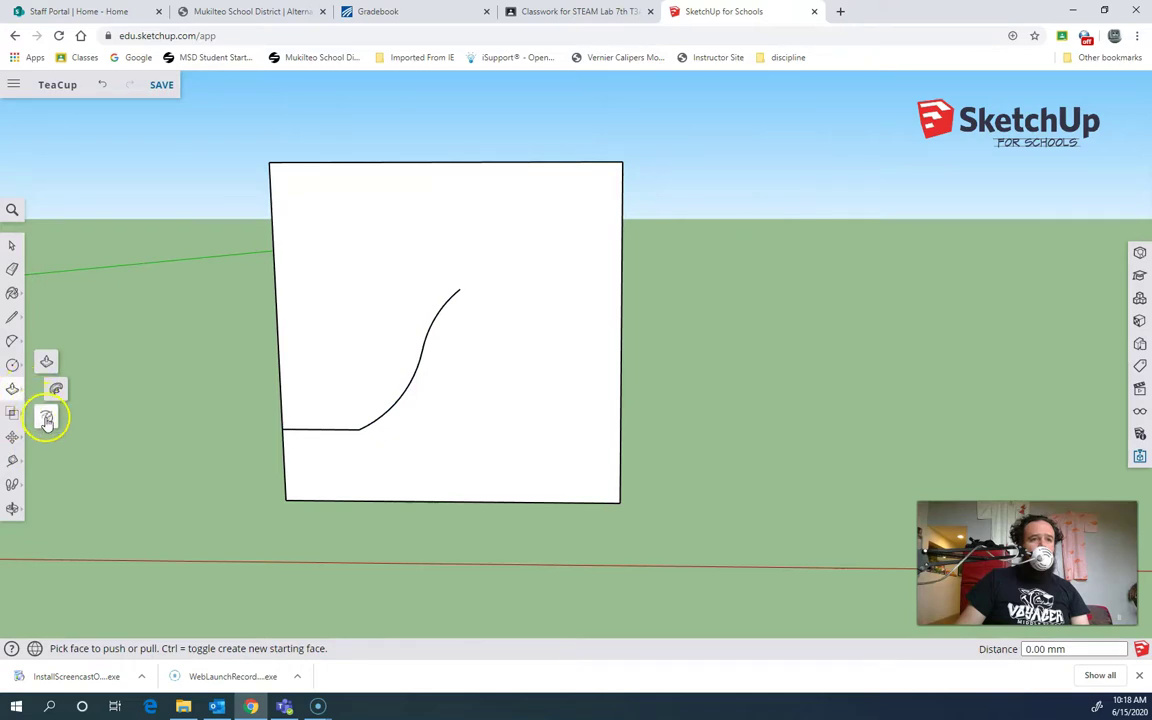
pyautogui.click(46, 418)
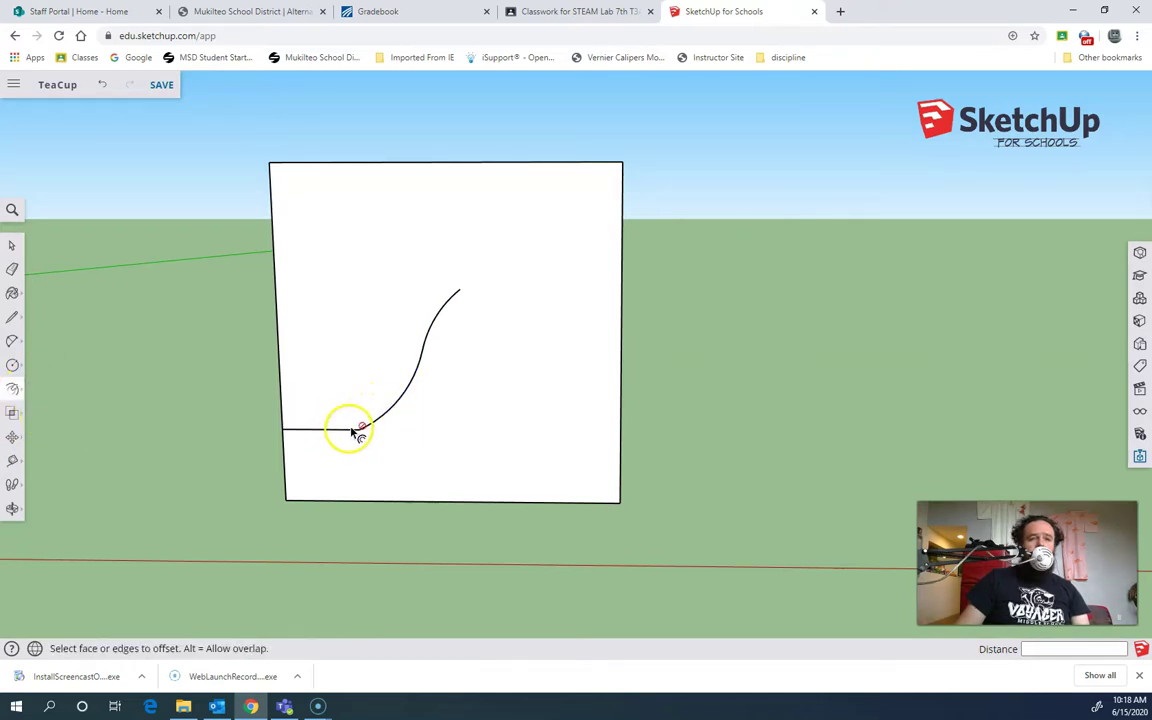
pyautogui.click(365, 428)
pyautogui.click(377, 419)
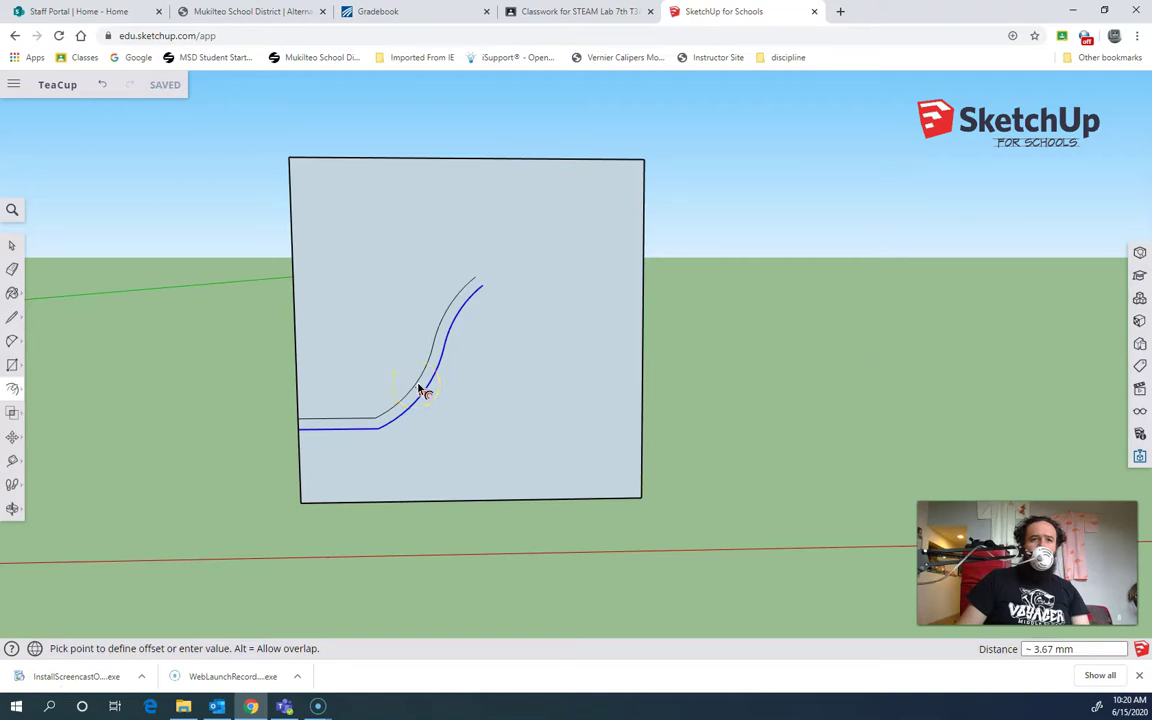
pyautogui.click(420, 390)
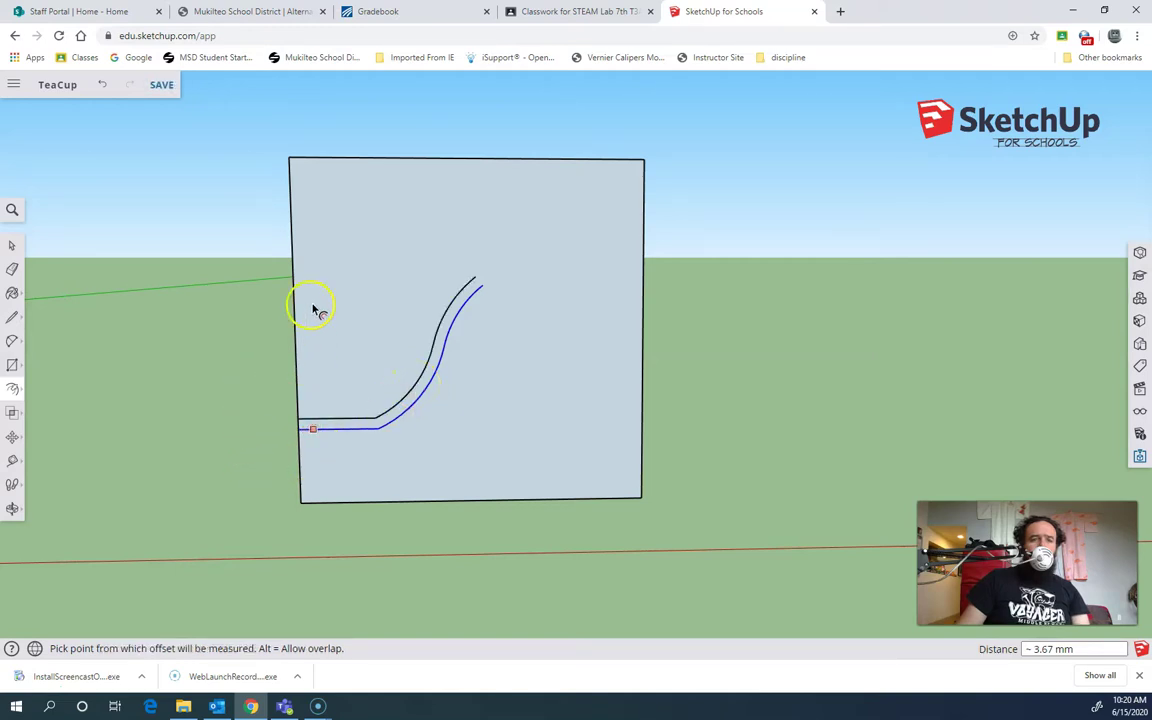
# Step: Close the open upper end of the curved strip with a short line joining the two offset curves
pyautogui.moveTo(375, 390); pyautogui.dragTo(534, 437, button='middle')
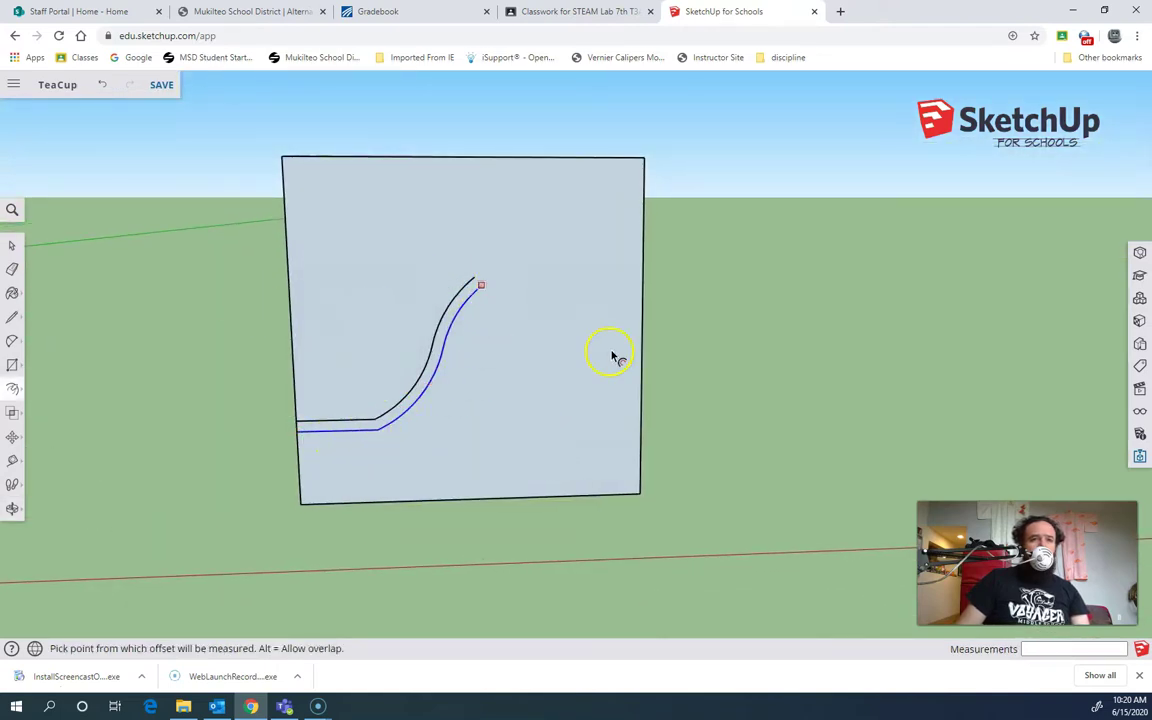
pyautogui.scroll(2, 614, 353)
pyautogui.click(12, 317)
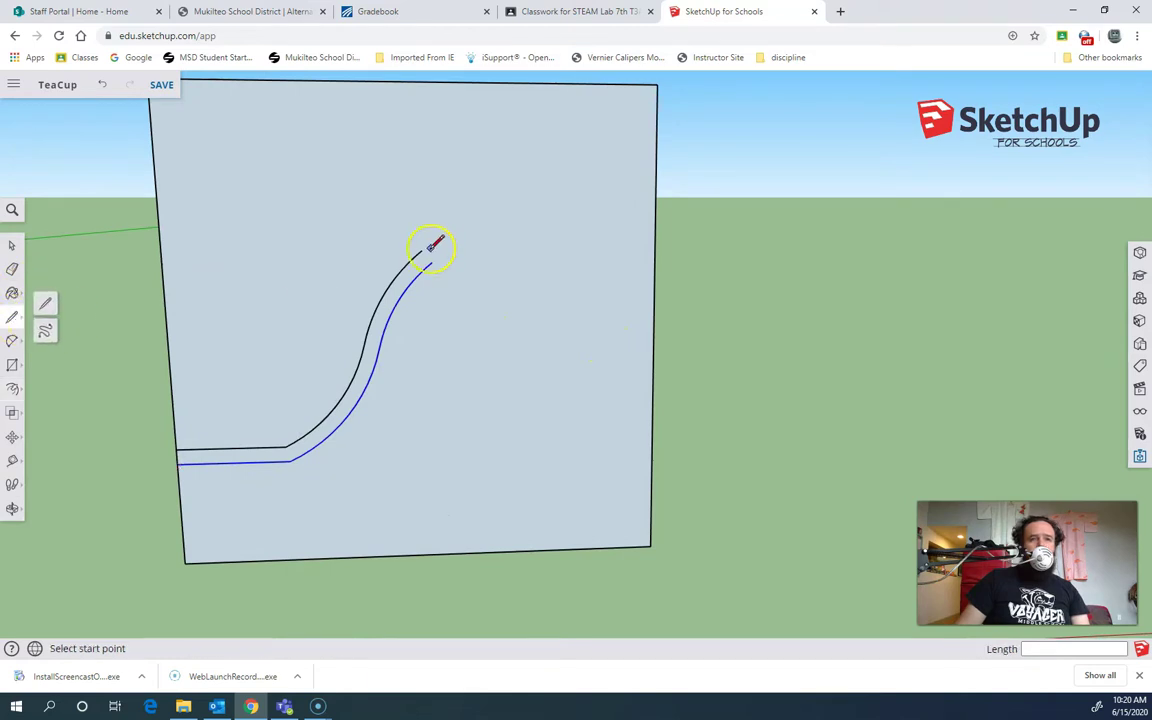
pyautogui.click(421, 248)
pyautogui.click(431, 261)
pyautogui.scroll(-2, 527, 398)
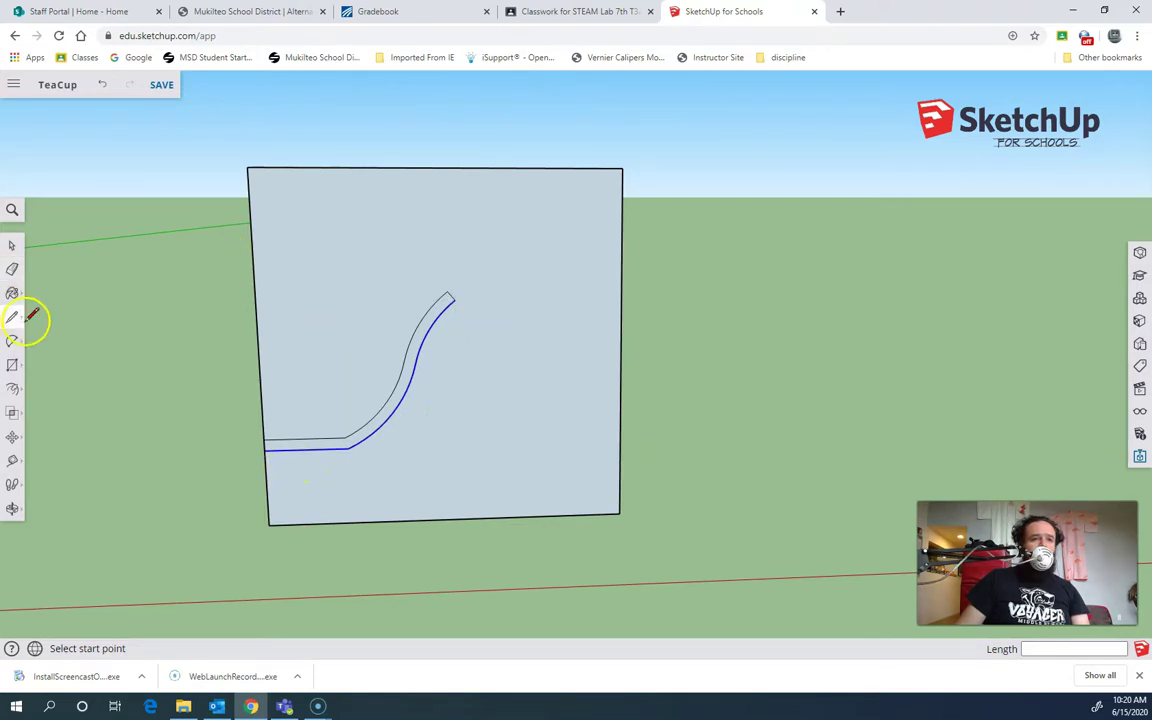
# Step: Erase the box face's surrounding edges, keeping only the curved strip and the short vertical edge below its inner end
pyautogui.click(12, 269)
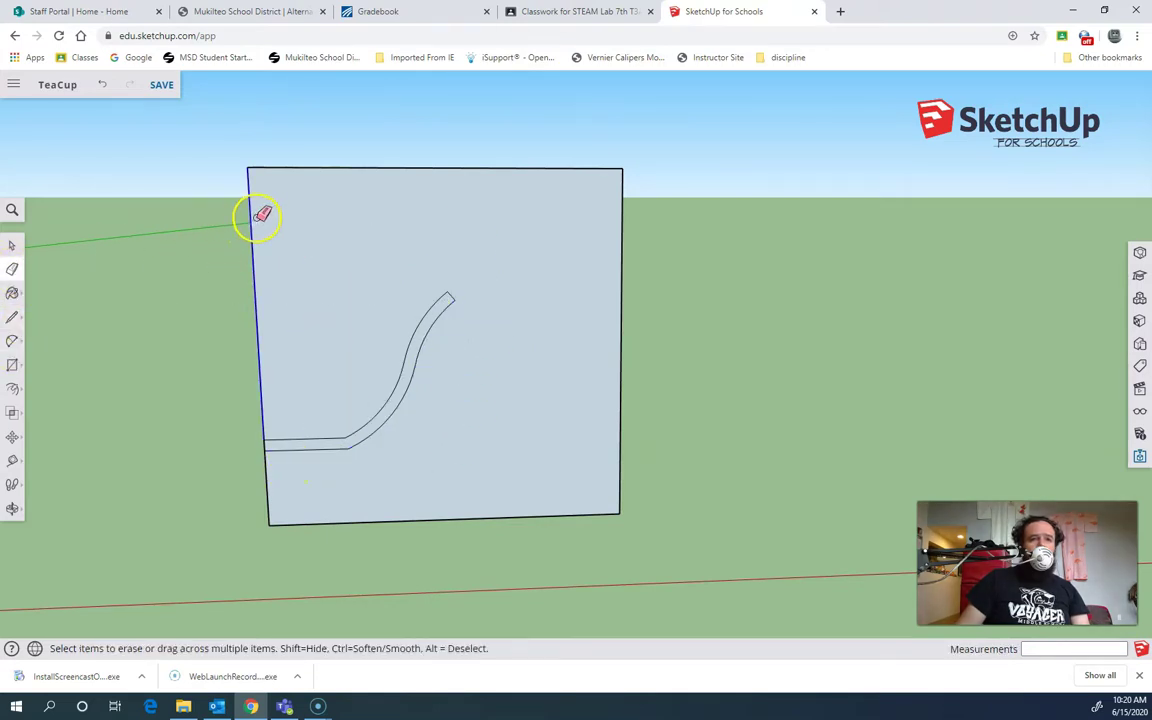
pyautogui.moveTo(336, 153); pyautogui.dragTo(345, 160)
pyautogui.moveTo(591, 206); pyautogui.dragTo(640, 256)
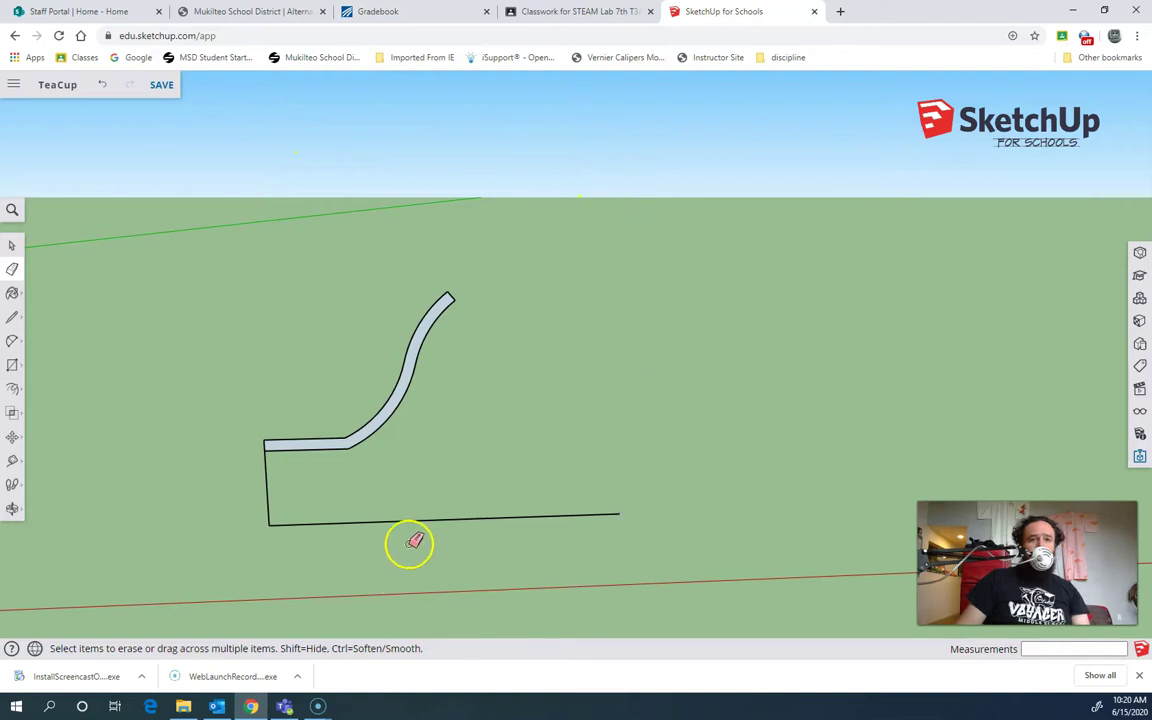
pyautogui.moveTo(414, 498)
pyautogui.mouseDown()
pyautogui.moveTo(368, 525)
pyautogui.moveTo(188, 537)
pyautogui.mouseUp()
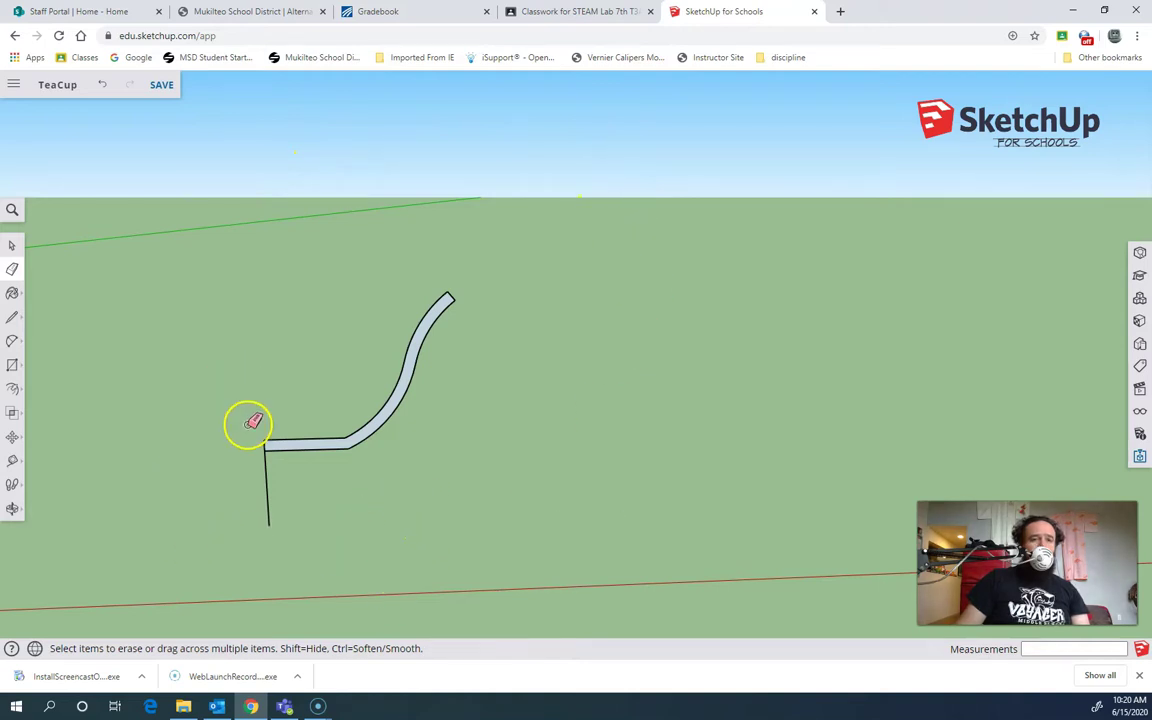
pyautogui.moveTo(280, 549)
pyautogui.mouseDown(button='middle')
pyautogui.moveTo(237, 550)
pyautogui.moveTo(296, 540)
pyautogui.moveTo(260, 525)
pyautogui.mouseUp(button='middle')
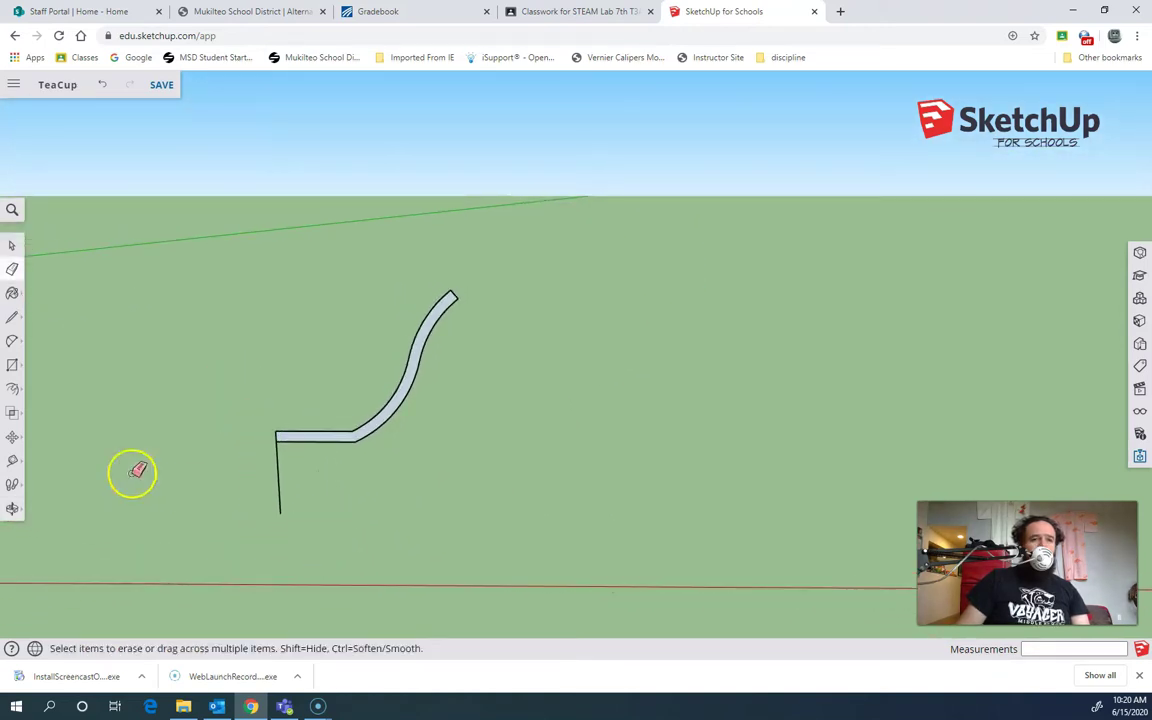
# Step: Draw a horizontal circle of about 42 mm radius centred on the lower end of the short vertical edge
pyautogui.click(15, 367)
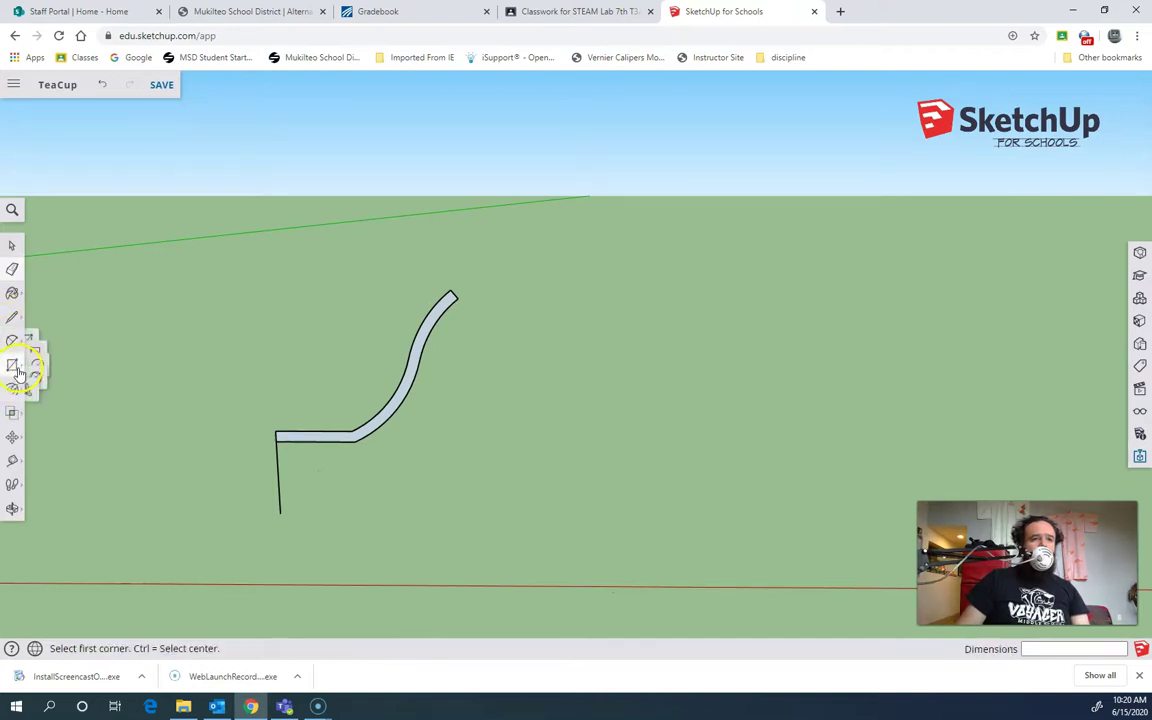
pyautogui.click(69, 365)
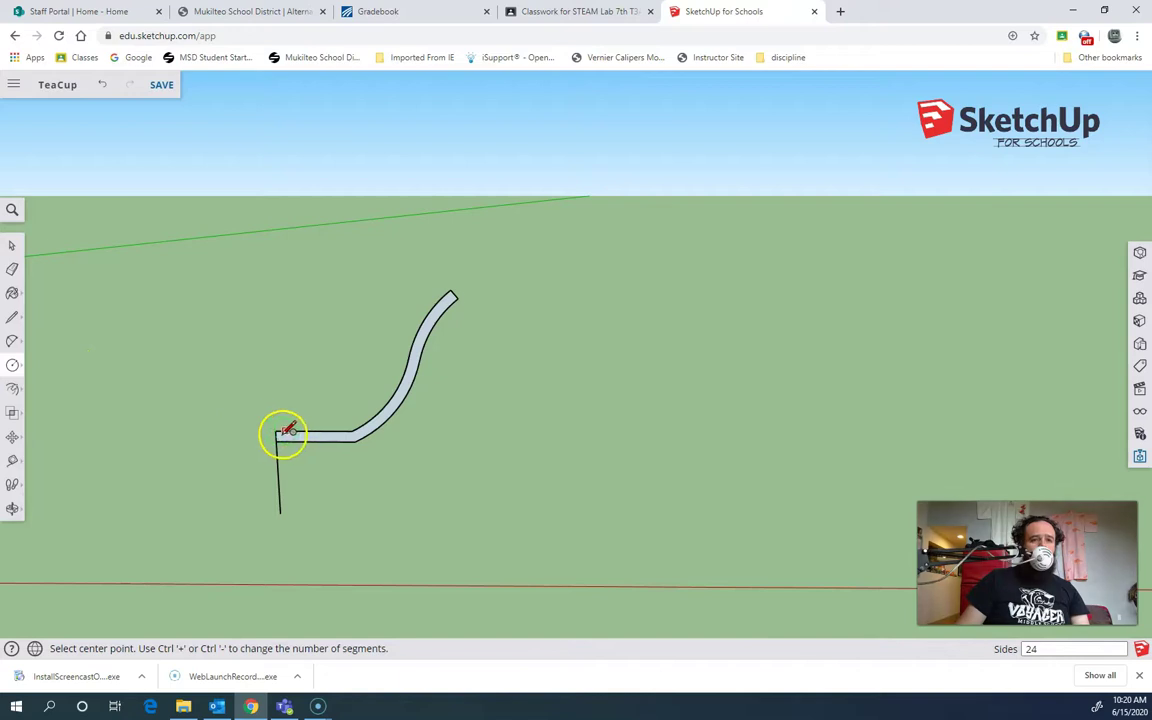
pyautogui.click(280, 511)
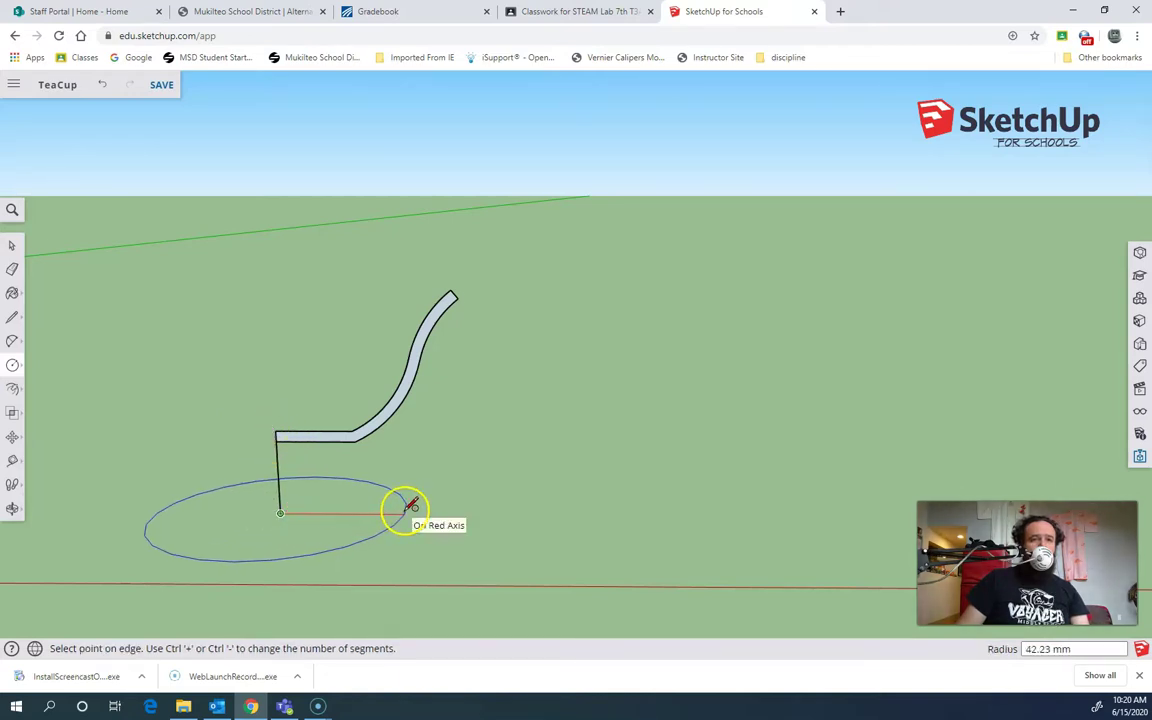
pyautogui.click(404, 508)
# Step: Revolve the curved strip around the selected circle with Follow Me to form the cup bowl
pyautogui.click(12, 245)
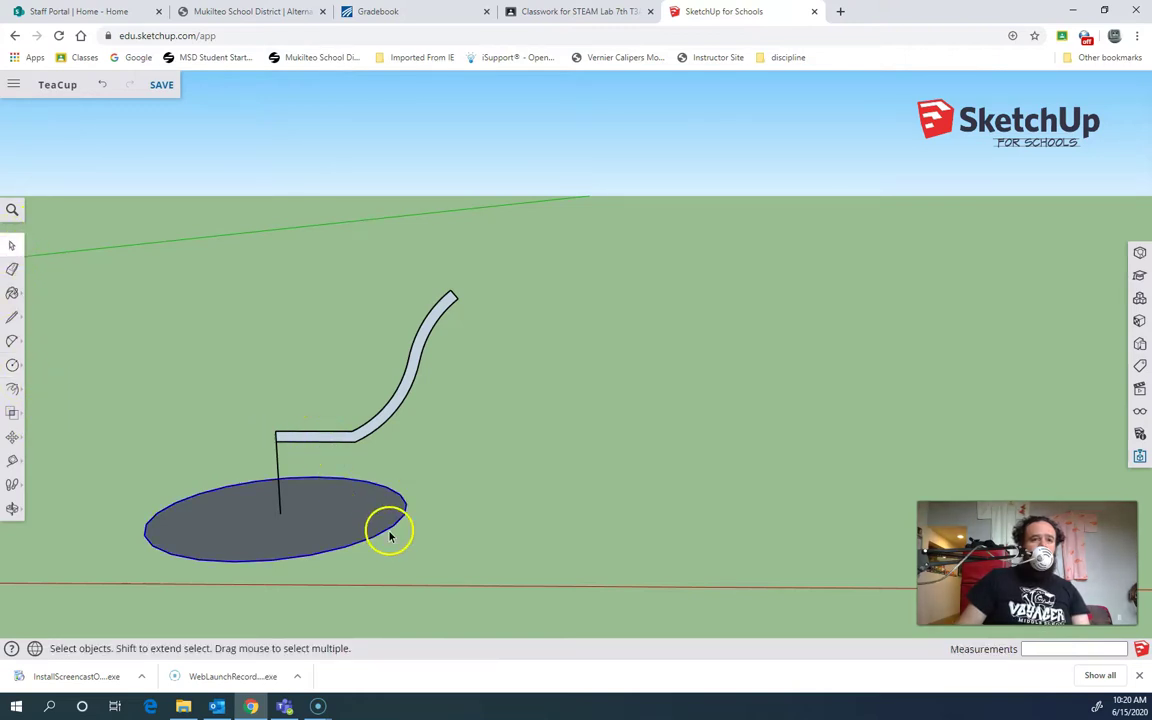
pyautogui.click(18, 392)
pyautogui.click(57, 391)
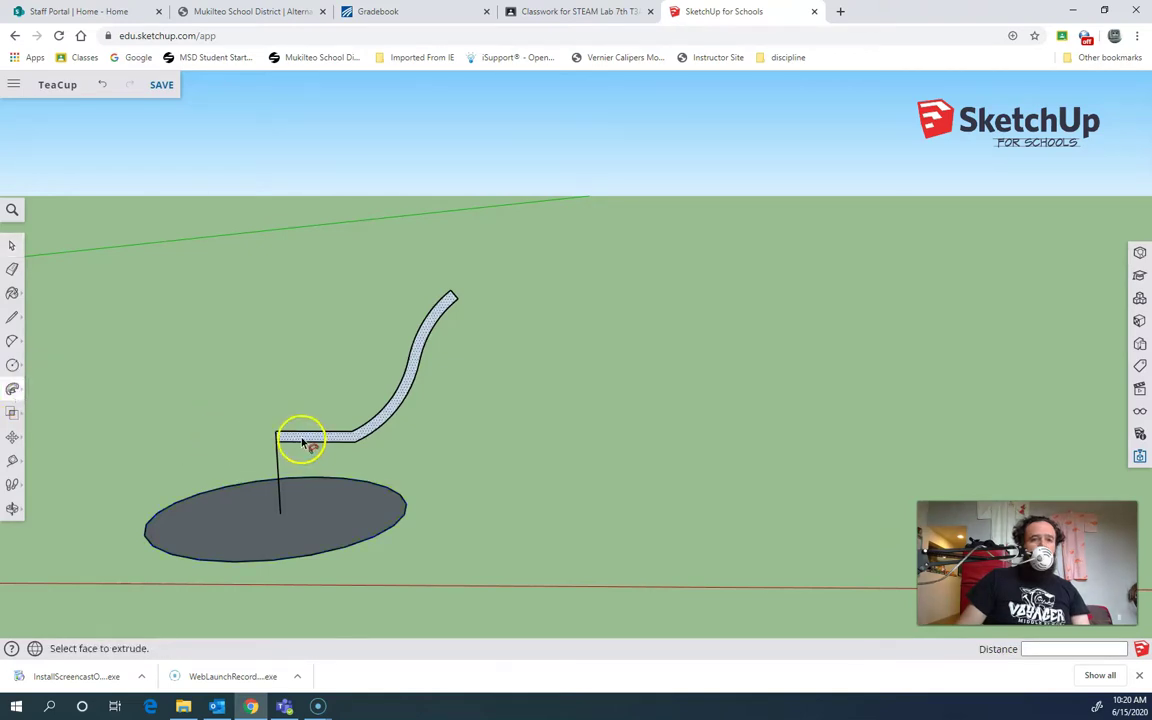
pyautogui.click(298, 458)
# Step: Erase the vertical guide line and the circle below the bowl
pyautogui.moveTo(548, 571); pyautogui.dragTo(360, 434, button='middle')
pyautogui.click(12, 269)
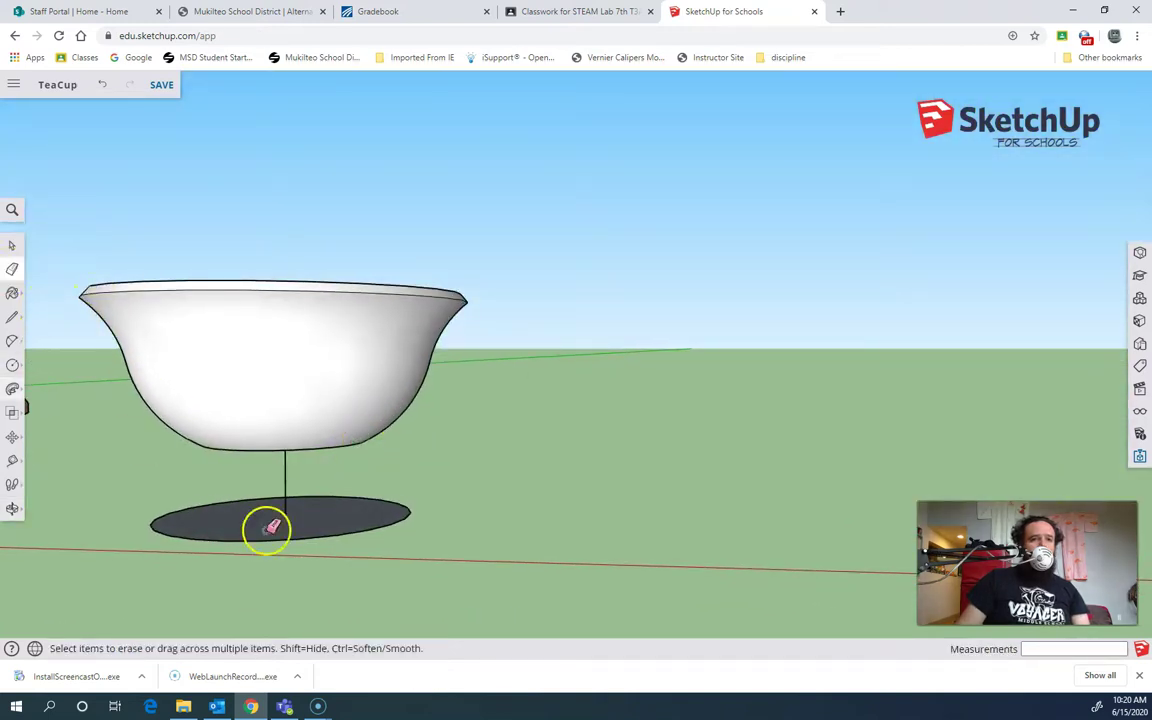
pyautogui.click(284, 485)
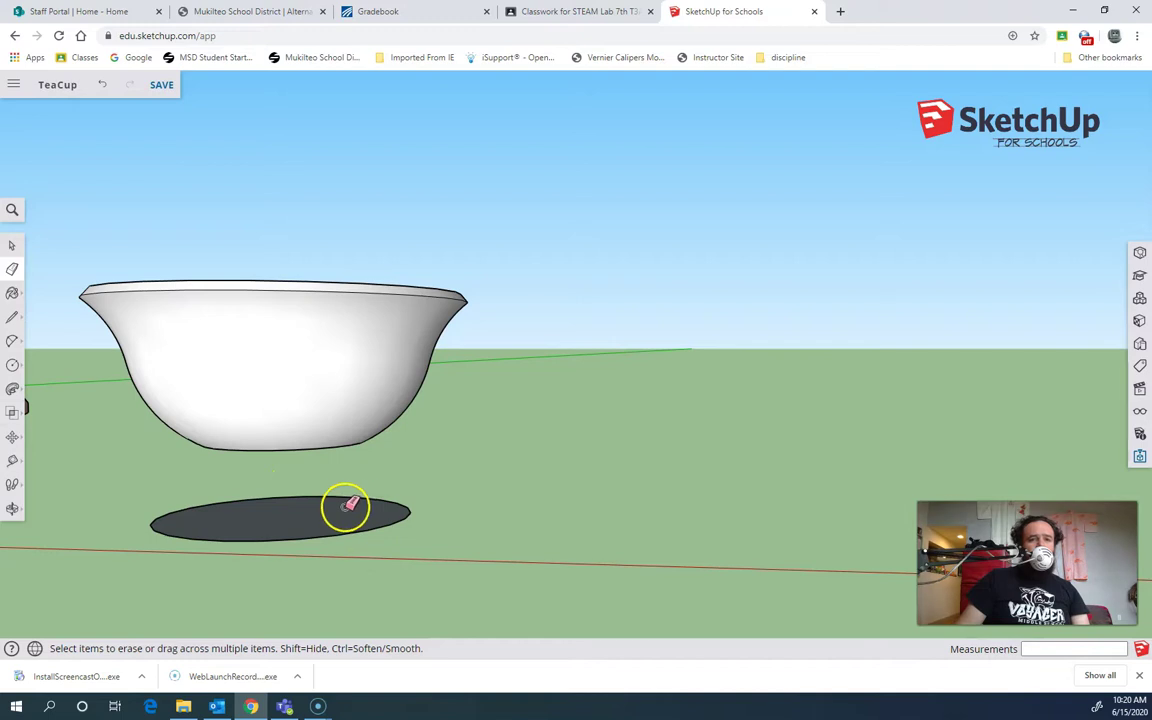
pyautogui.click(385, 540)
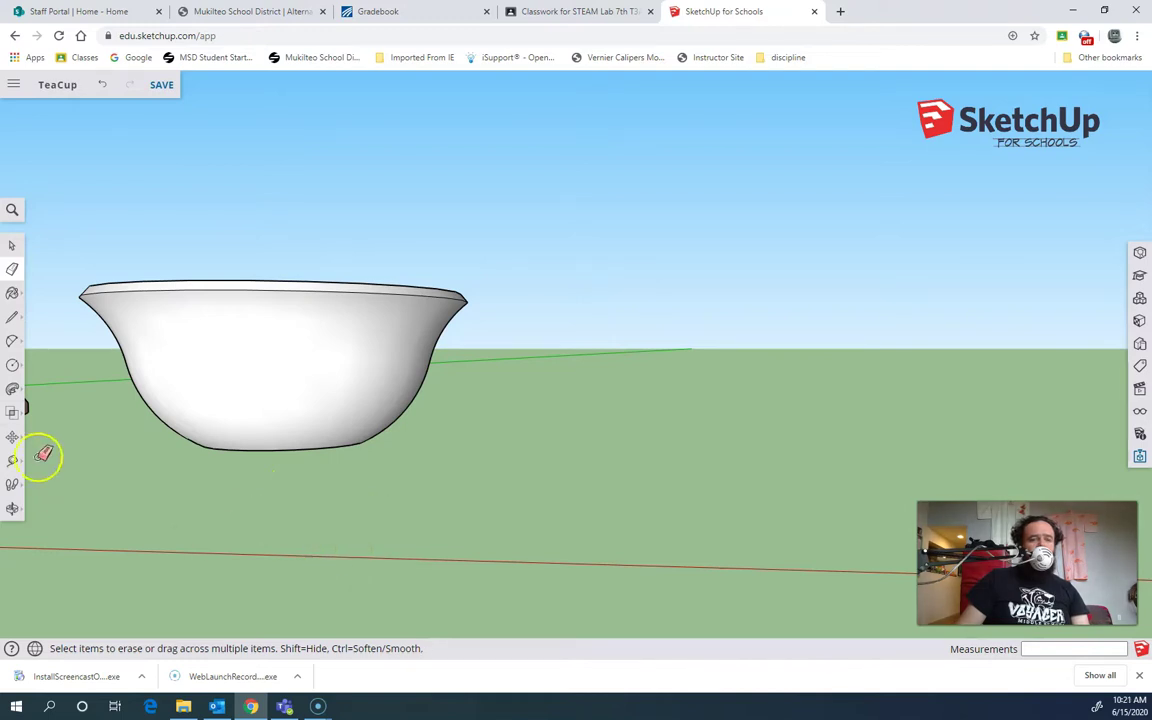
# Step: Select all the geometry connected to the bowl and make it a group
pyautogui.click(14, 245)
pyautogui.tripleClick(350, 391)
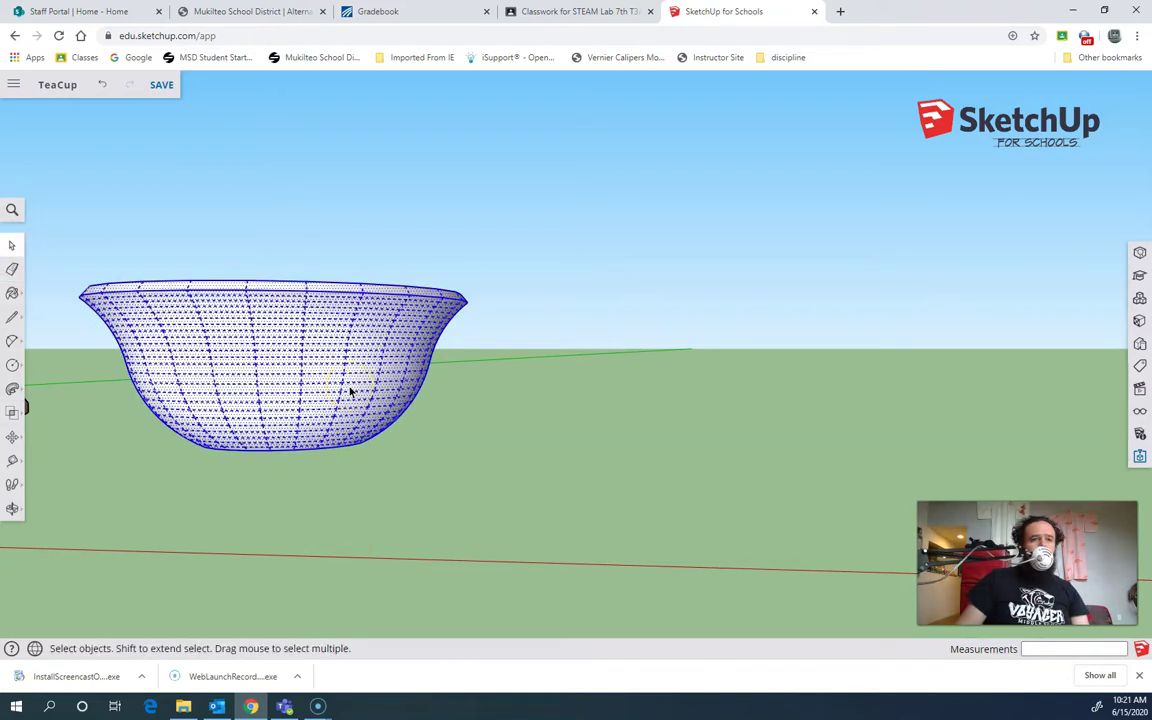
pyautogui.rightClick(350, 390)
pyautogui.click(457, 563)
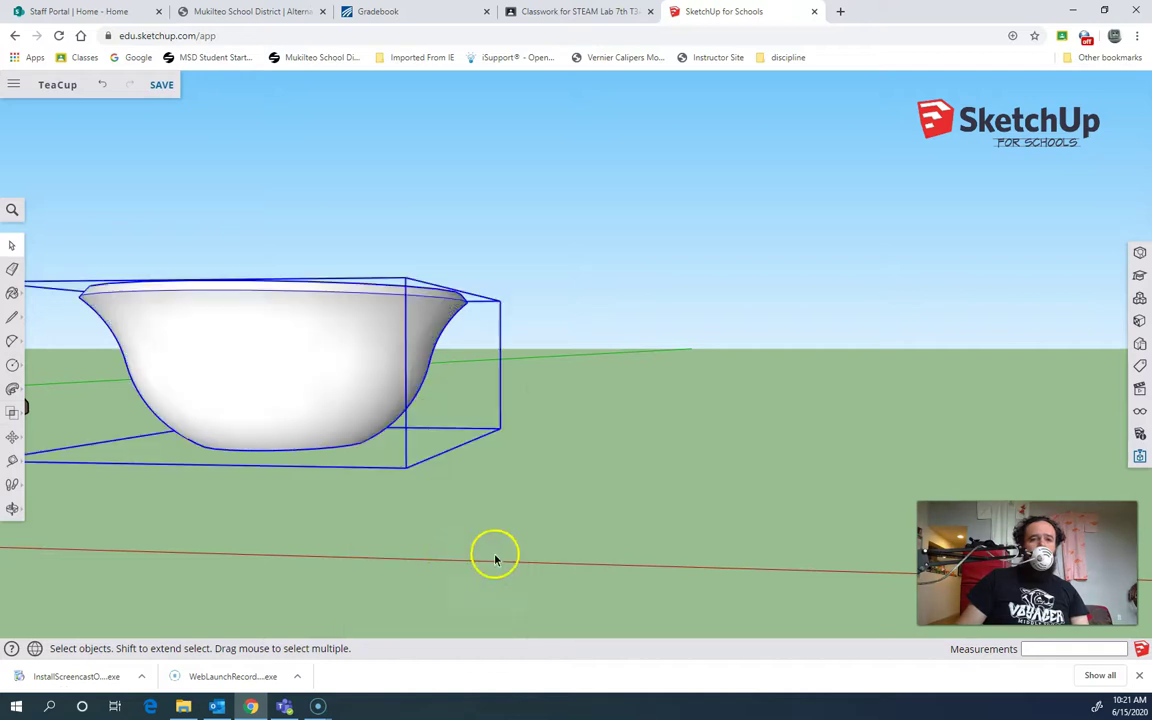
# Step: Check the bowl group in Solid Inspector for geometry issues and examine the bowl from outside and inside
pyautogui.click(1139, 457)
pyautogui.click(1043, 214)
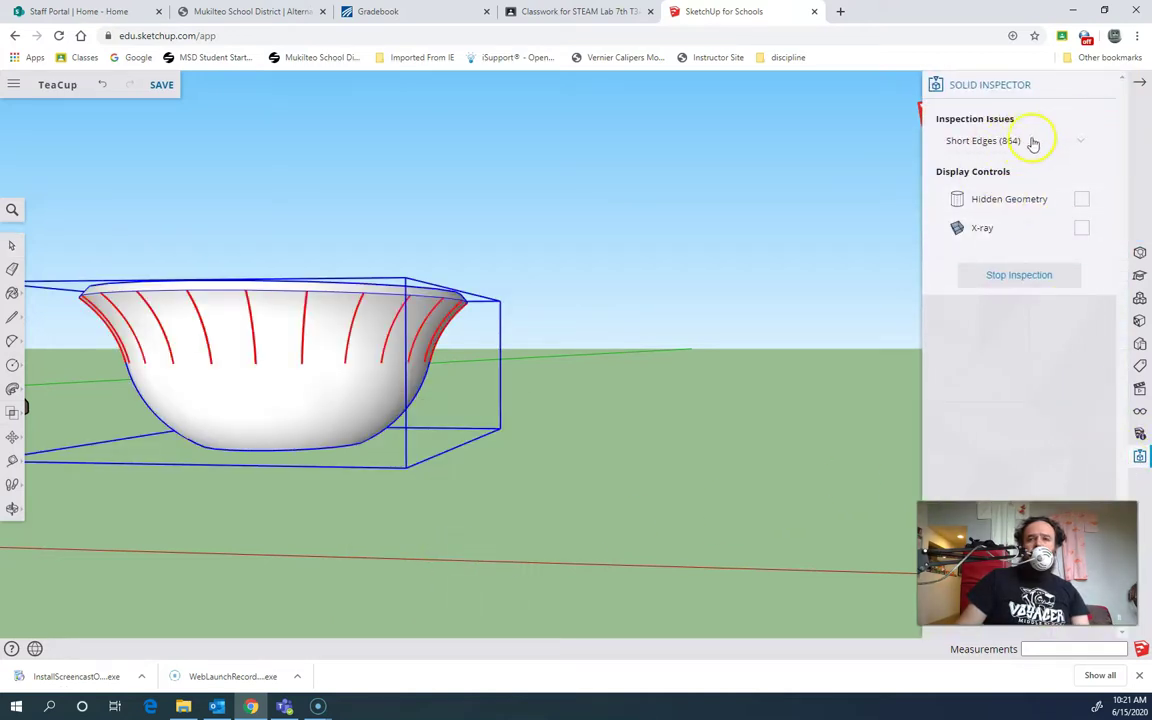
pyautogui.moveTo(590, 450); pyautogui.dragTo(707, 458, button='middle')
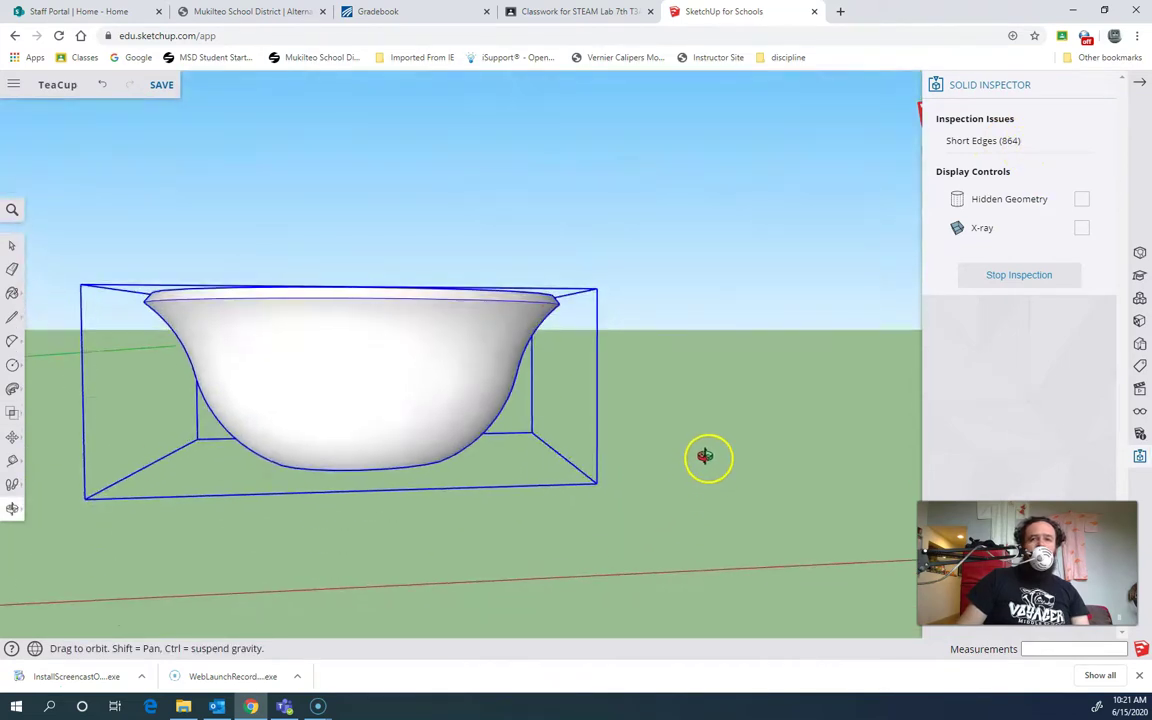
pyautogui.click(1140, 84)
pyautogui.moveTo(714, 391)
pyautogui.mouseDown(button='middle')
pyautogui.moveTo(630, 445)
pyautogui.moveTo(689, 419)
pyautogui.moveTo(800, 499)
pyautogui.moveTo(650, 442)
pyautogui.moveTo(583, 505)
pyautogui.moveTo(489, 522)
pyautogui.moveTo(514, 360)
pyautogui.moveTo(314, 509)
pyautogui.moveTo(312, 681)
pyautogui.mouseUp(button='middle')
pyautogui.moveTo(337, 573); pyautogui.dragTo(563, 674, button='middle')
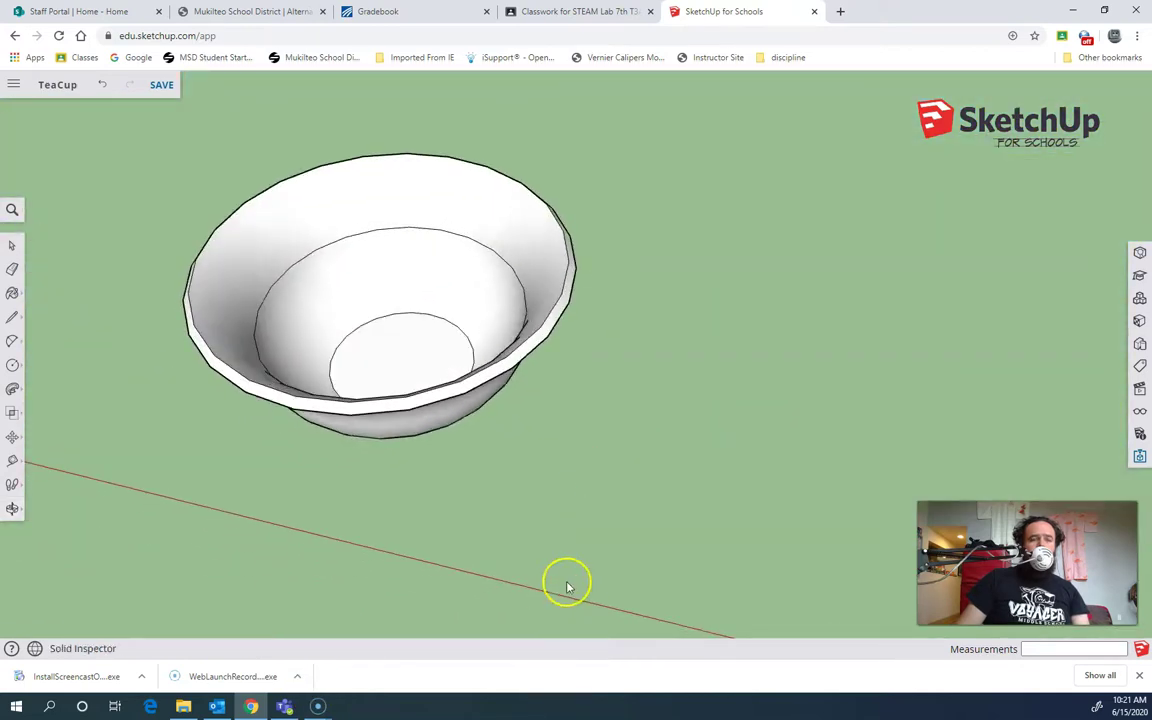
# Step: Undo back to the ungrouped bowl with its guide line and circle, and group the selected bowl again
pyautogui.moveTo(501, 314); pyautogui.dragTo(637, 300, button='middle')
pyautogui.moveTo(600, 586); pyautogui.dragTo(379, 541, button='middle')
pyautogui.click(410, 362)
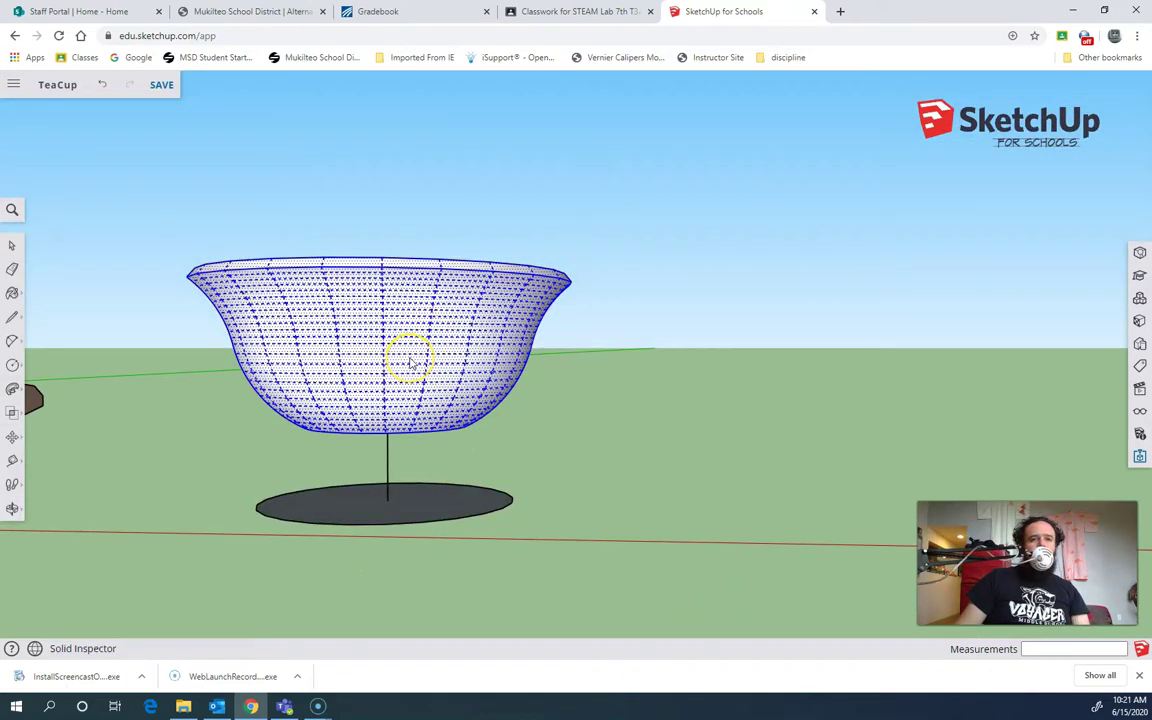
pyautogui.rightClick(410, 362)
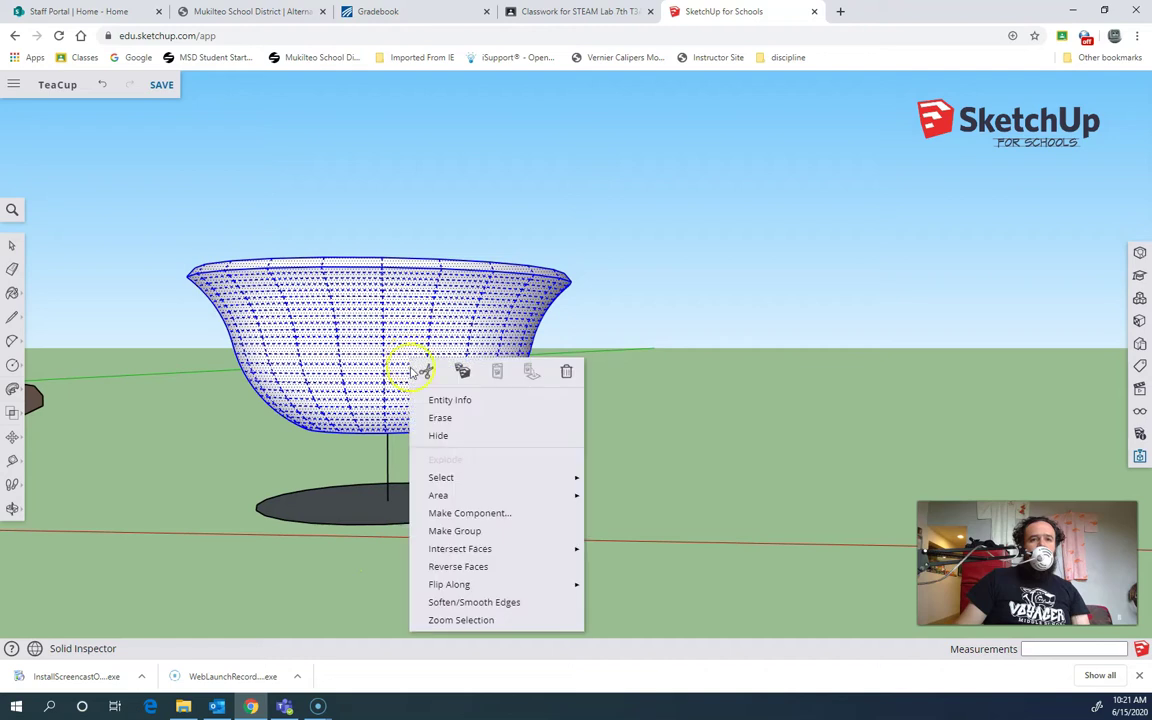
pyautogui.click(462, 528)
# Step: Draw a vertical rectangle about 113 mm wide and 96 mm high from the guide line's lower end, passing through the cup wall
pyautogui.moveTo(511, 521); pyautogui.dragTo(597, 522, button='middle')
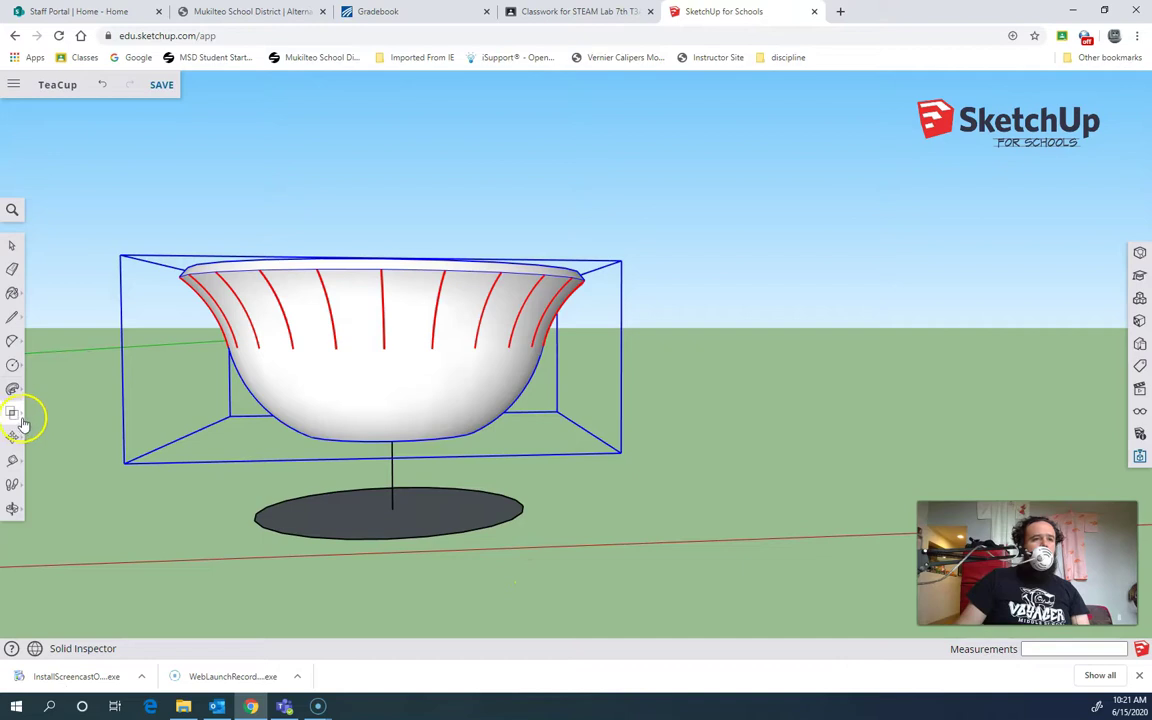
pyautogui.click(14, 341)
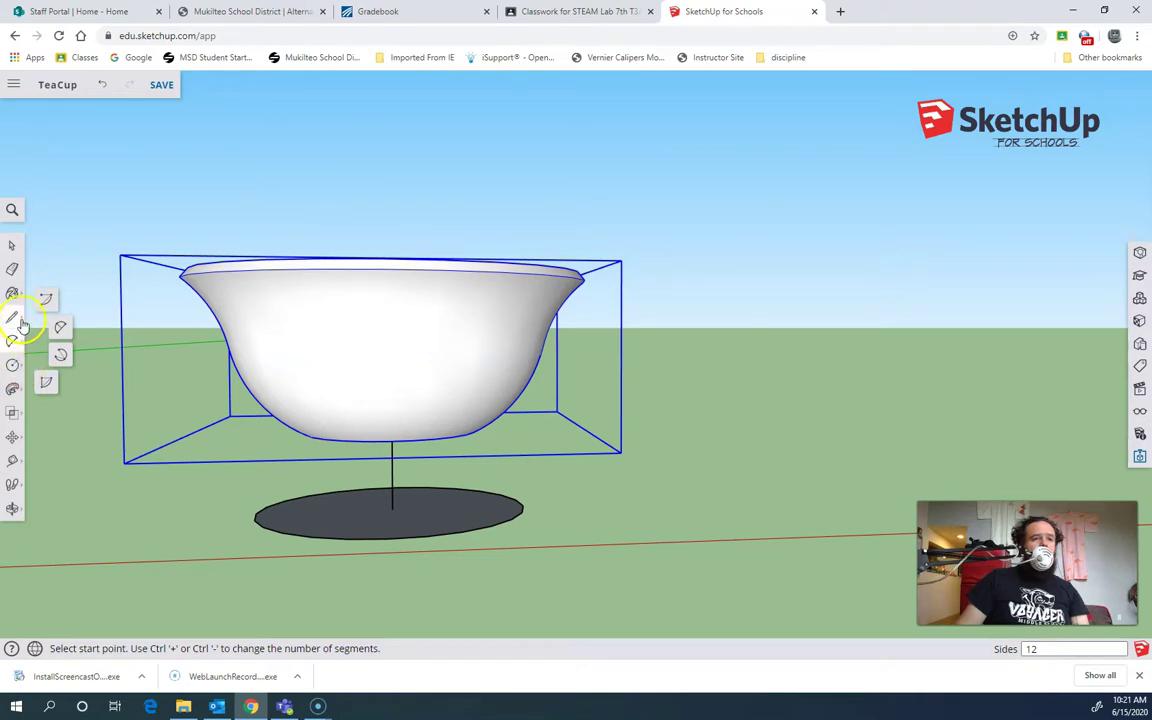
pyautogui.click(14, 365)
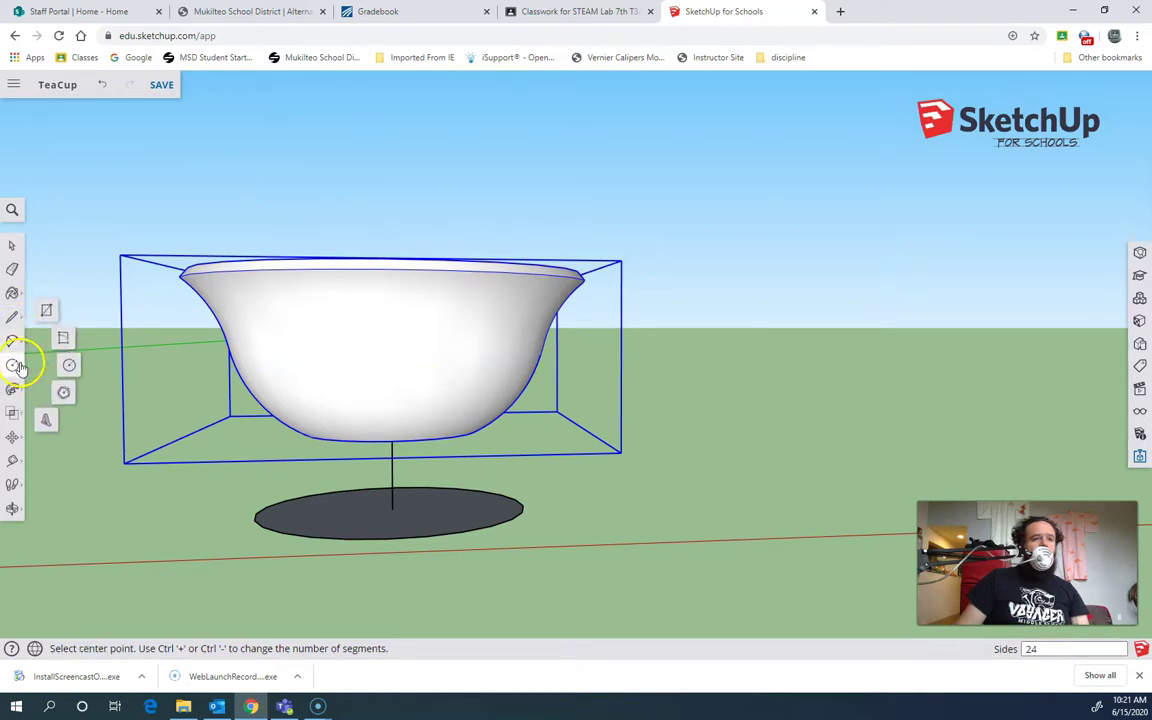
pyautogui.click(46, 311)
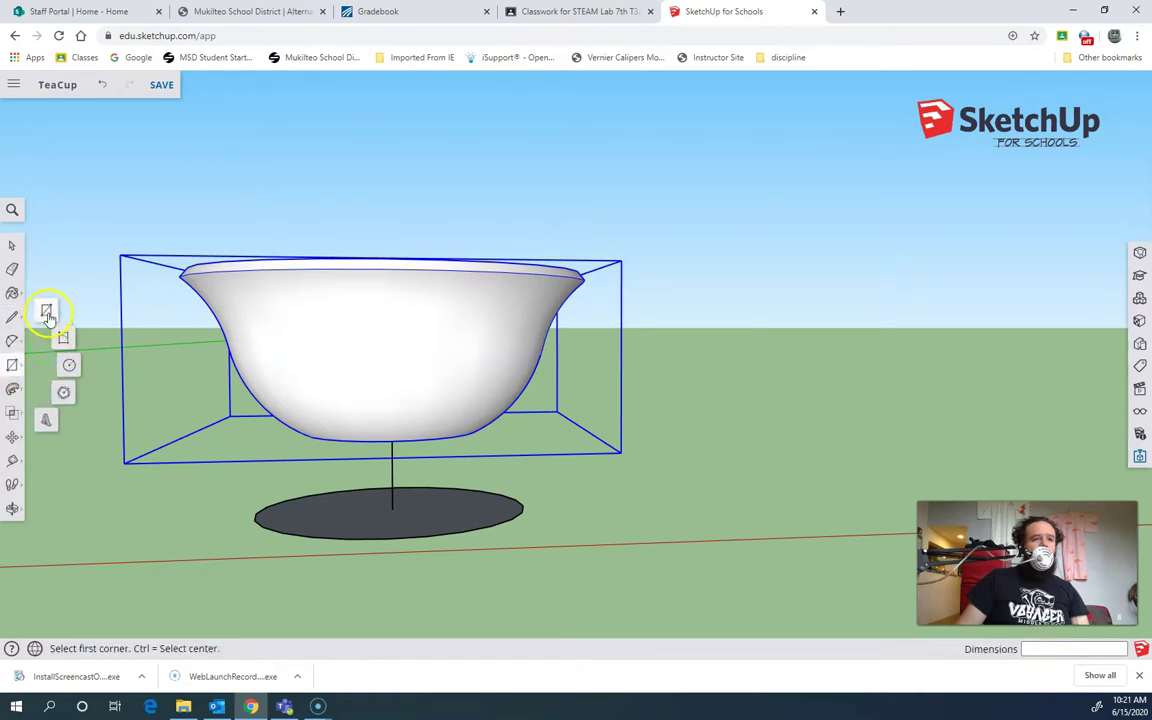
pyautogui.click(392, 508)
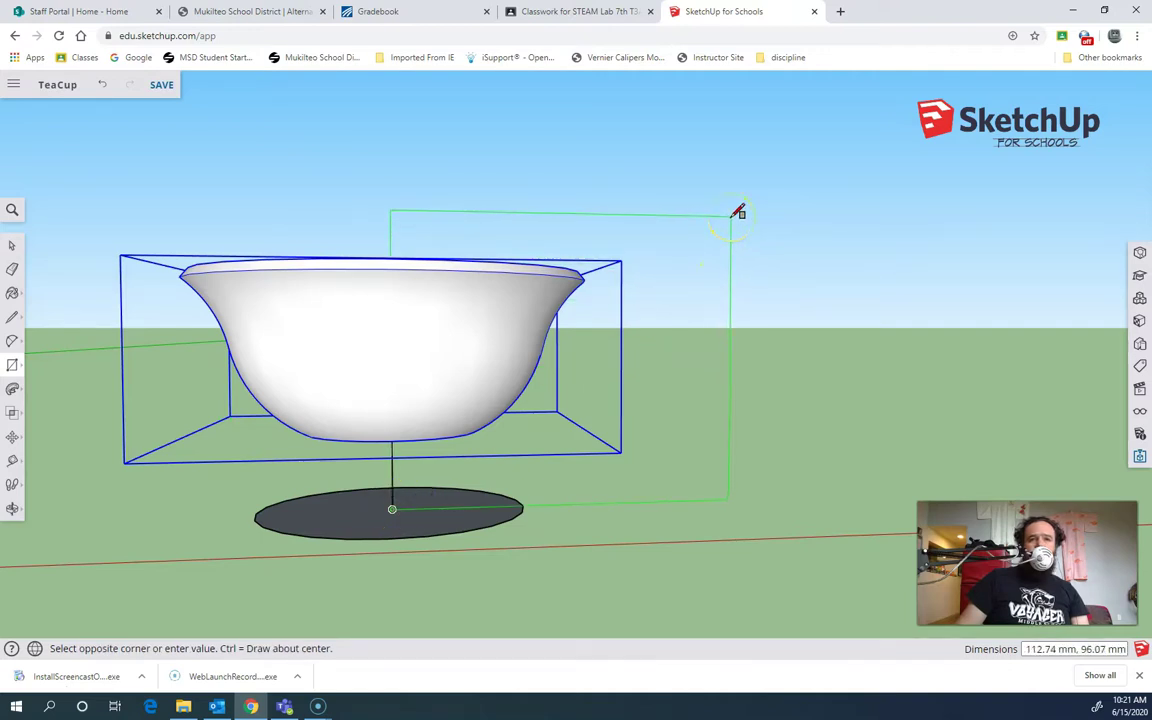
pyautogui.click(738, 212)
# Step: Draw the handle's upper arc on the rectangle, from inside the bowl out past its wall, with a bulge of about 2 mm
pyautogui.moveTo(969, 326); pyautogui.dragTo(600, 345, button='middle')
pyautogui.moveTo(550, 395); pyautogui.dragTo(660, 233, button='middle')
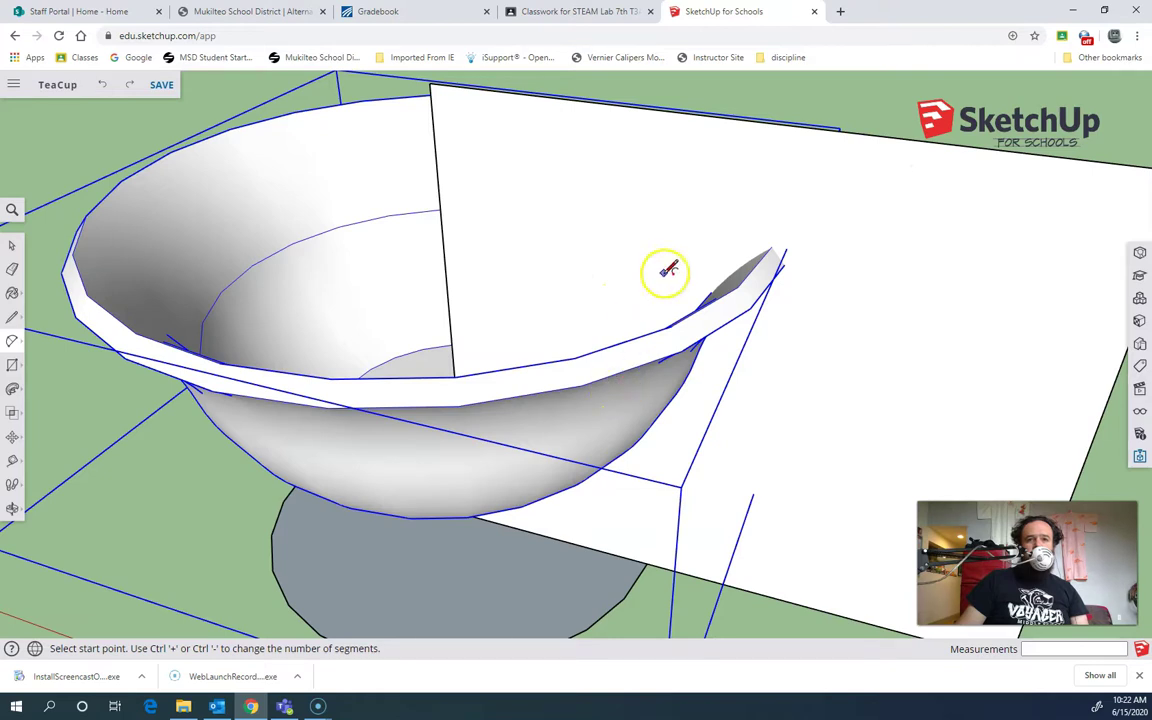
pyautogui.click(642, 294)
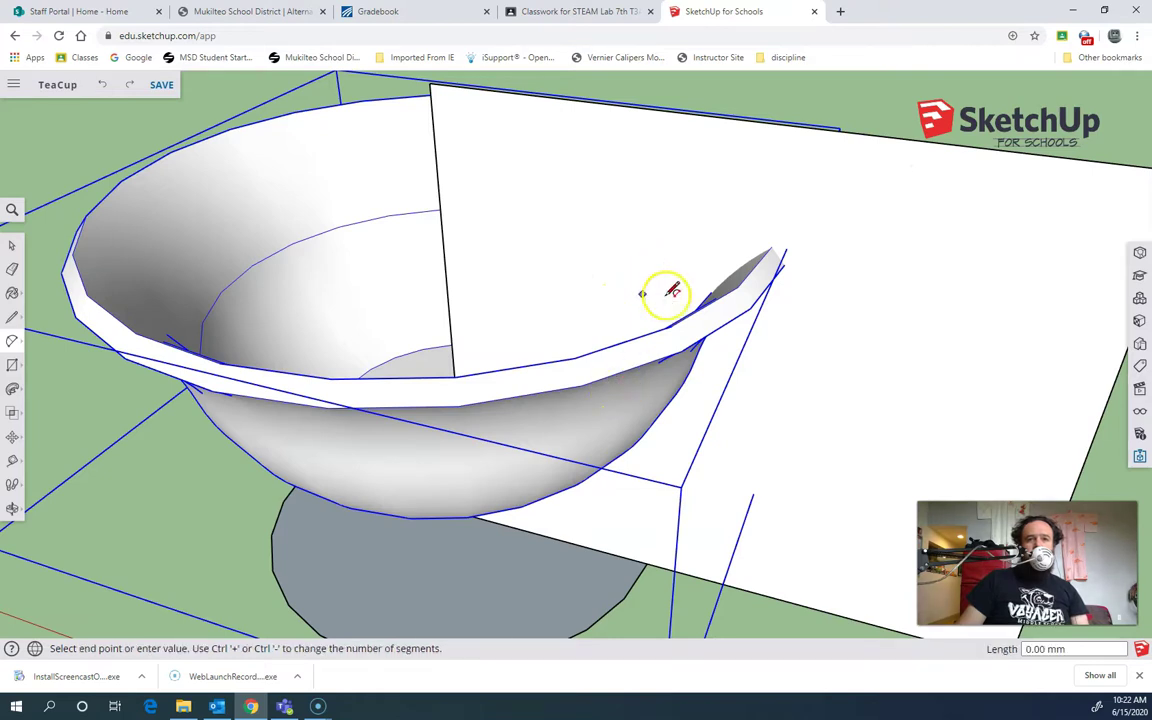
pyautogui.click(857, 355)
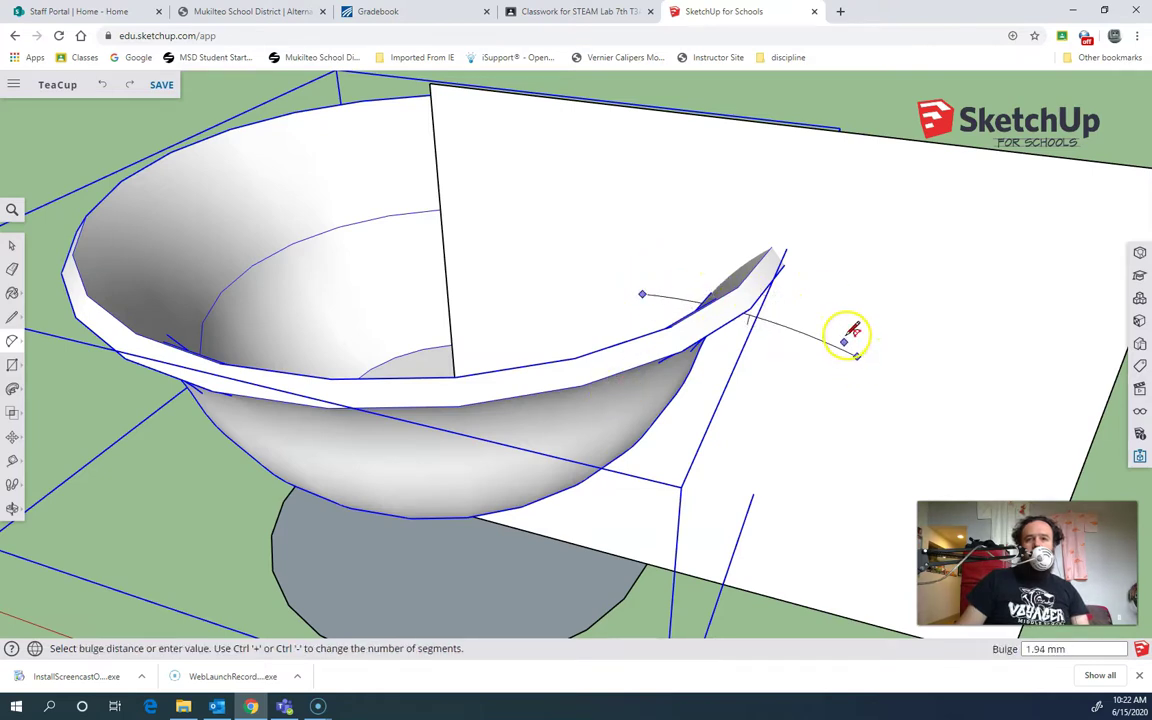
pyautogui.click(851, 331)
# Step: Continue the handle outline with two tangent arcs, each about 18 mm long, curving down and back toward the bowl
pyautogui.moveTo(818, 386); pyautogui.dragTo(879, 288, button='middle')
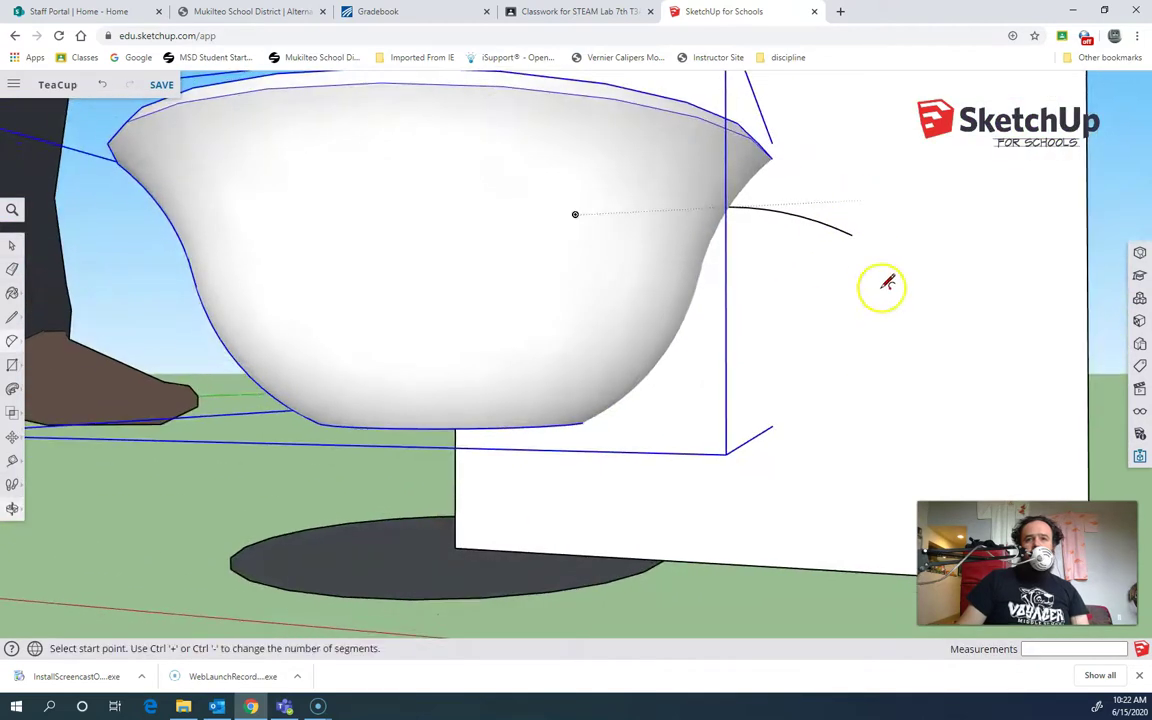
pyautogui.click(851, 235)
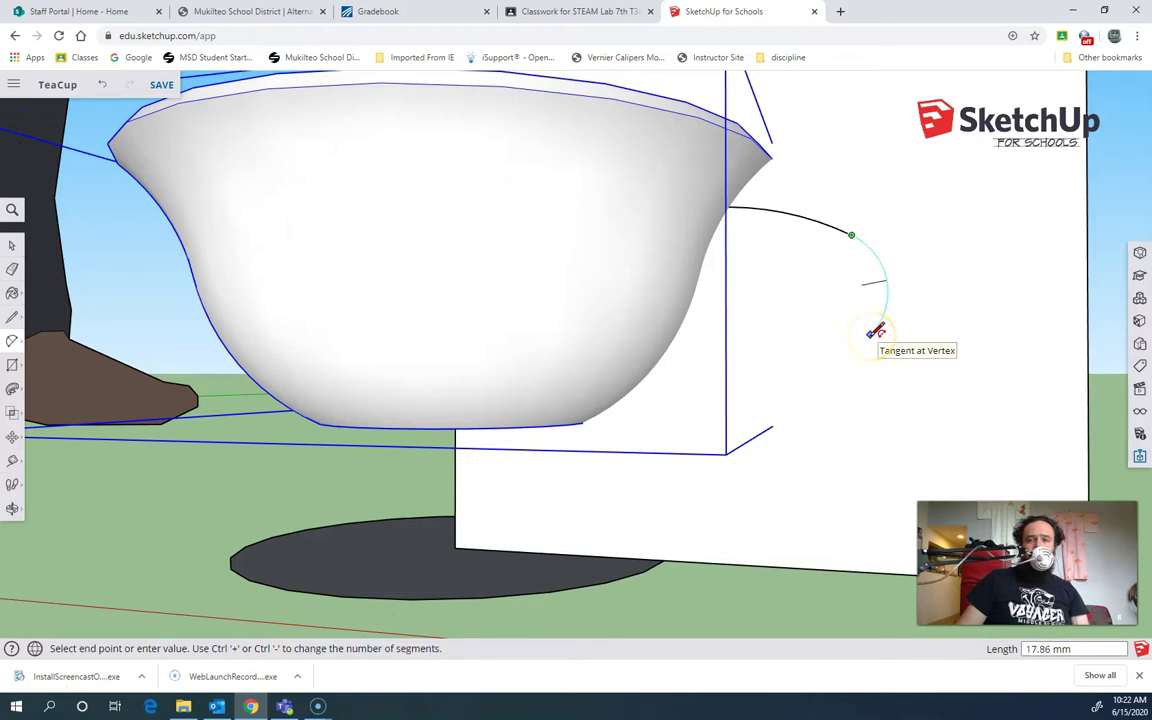
pyautogui.click(875, 332)
pyautogui.click(875, 332)
pyautogui.moveTo(875, 332); pyautogui.dragTo(771, 373, button='middle')
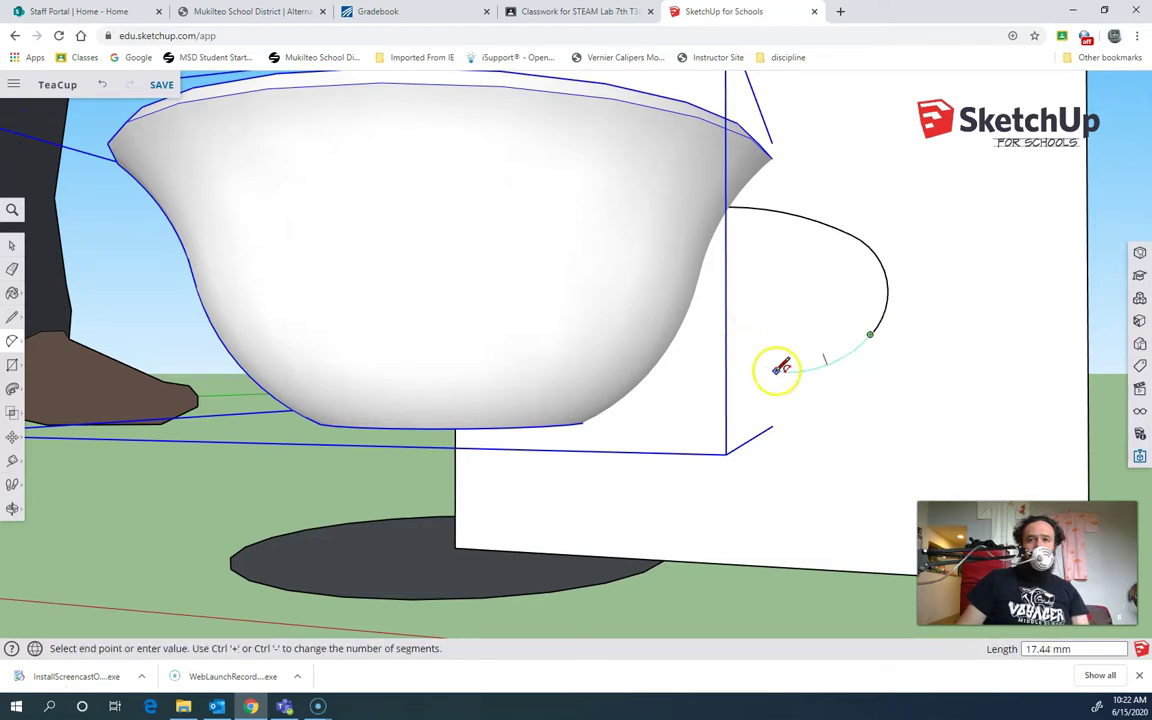
pyautogui.doubleClick(769, 371)
# Step: Try to extend the handle outline with another arc running through the wall into the bowl
pyautogui.click(680, 366)
pyautogui.press('Return')
pyautogui.moveTo(673, 365); pyautogui.dragTo(565, 352, button='middle')
pyautogui.click(565, 352)
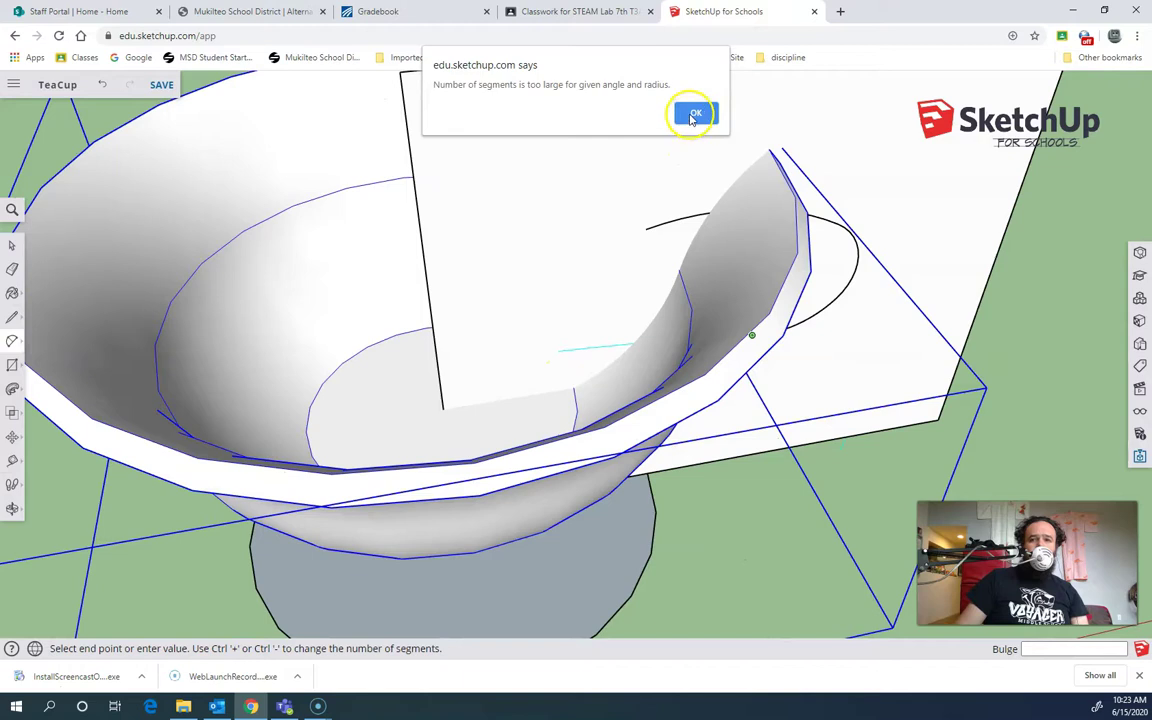
pyautogui.click(694, 115)
# Step: Draw a tangent arc about 39 mm long from the handle outline's lower end to a point inside the bowl
pyautogui.moveTo(956, 417); pyautogui.dragTo(790, 330, button='middle')
pyautogui.click(748, 337)
pyautogui.moveTo(550, 298); pyautogui.dragTo(562, 338, button='middle')
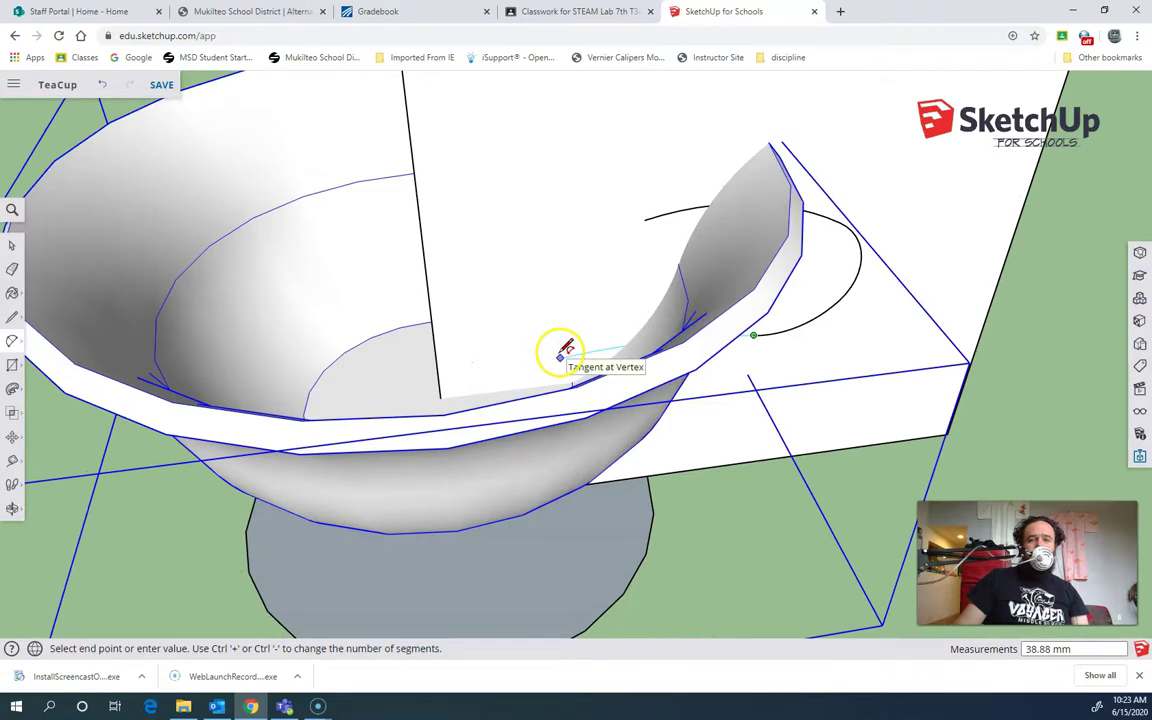
pyautogui.click(561, 355)
pyautogui.moveTo(825, 347); pyautogui.dragTo(790, 300, button='middle')
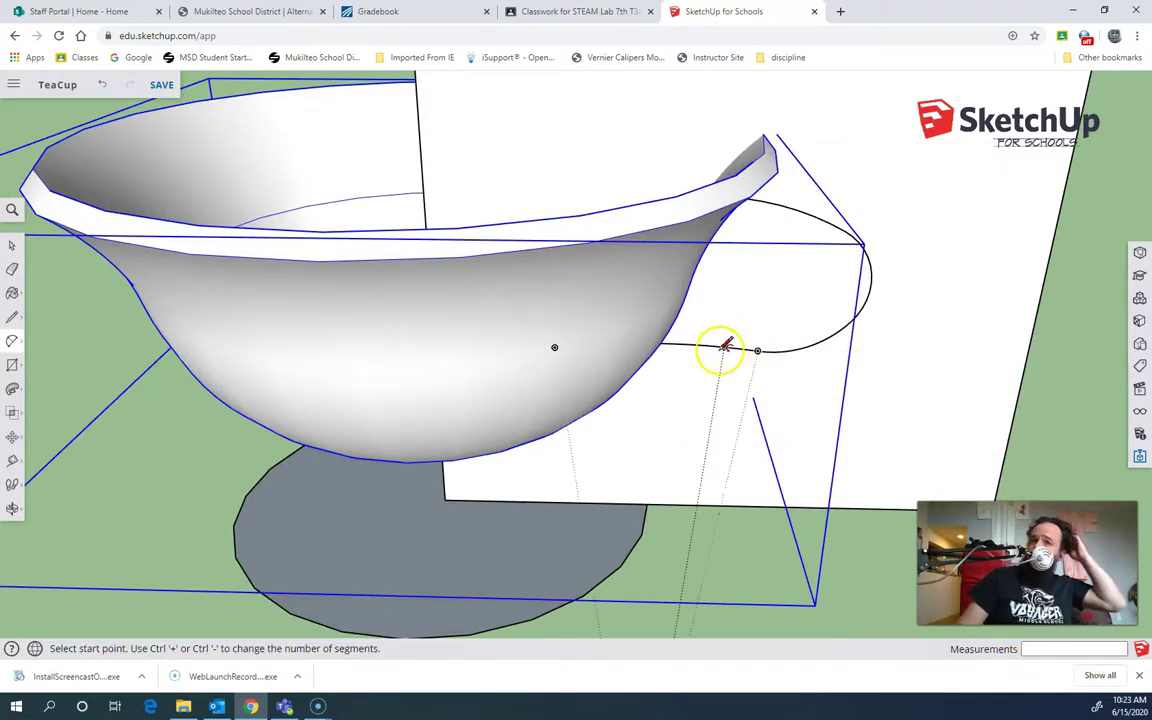
pyautogui.moveTo(830, 540); pyautogui.dragTo(843, 455, button='middle')
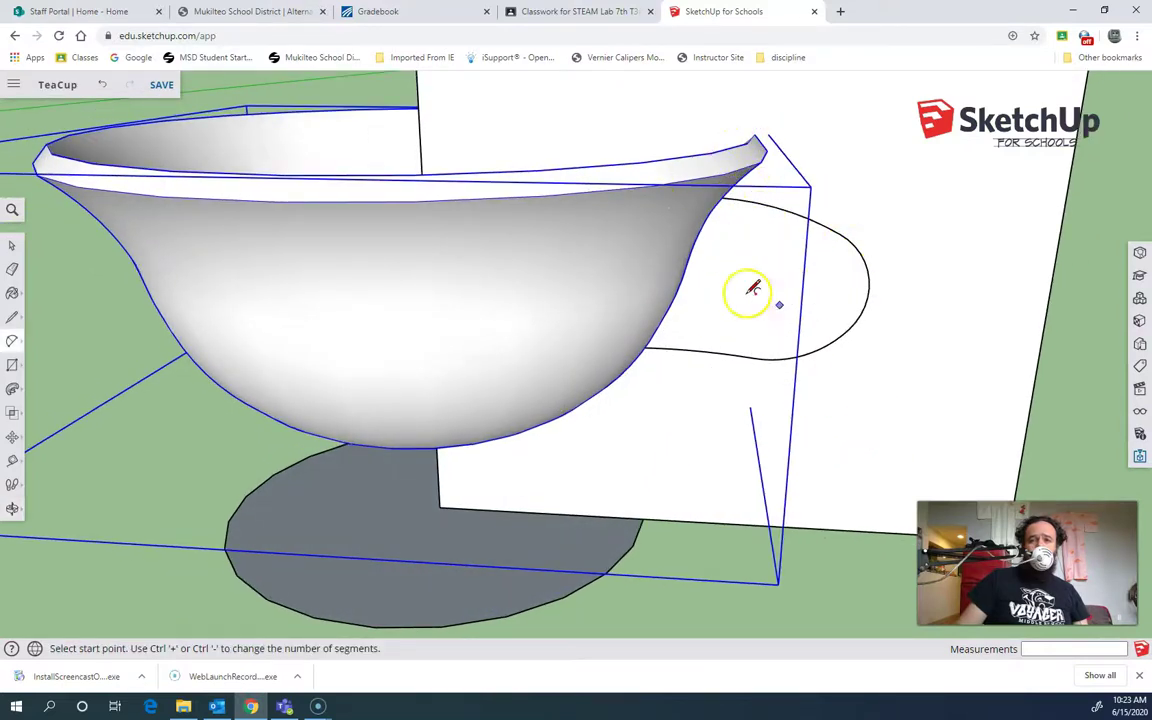
pyautogui.moveTo(637, 449); pyautogui.dragTo(661, 656, button='middle')
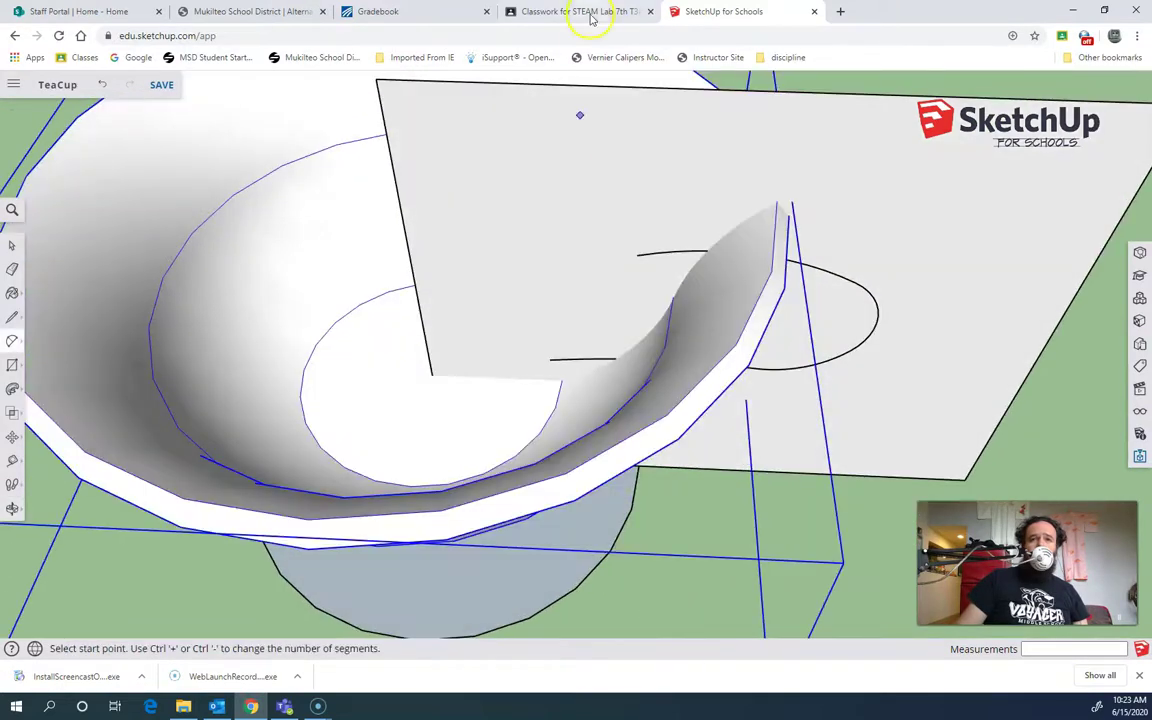
# Step: Erase the vertical rectangle's edges around the handle outline, leaving the handle curve in place
pyautogui.click(12, 269)
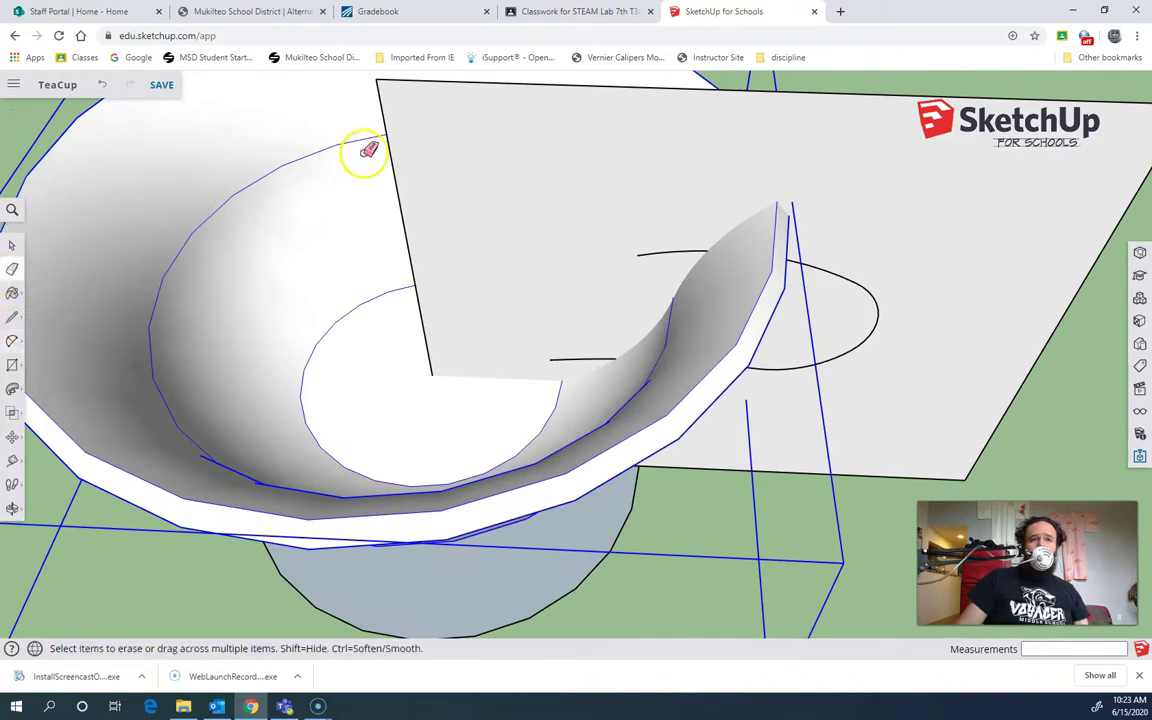
pyautogui.press('Escape')
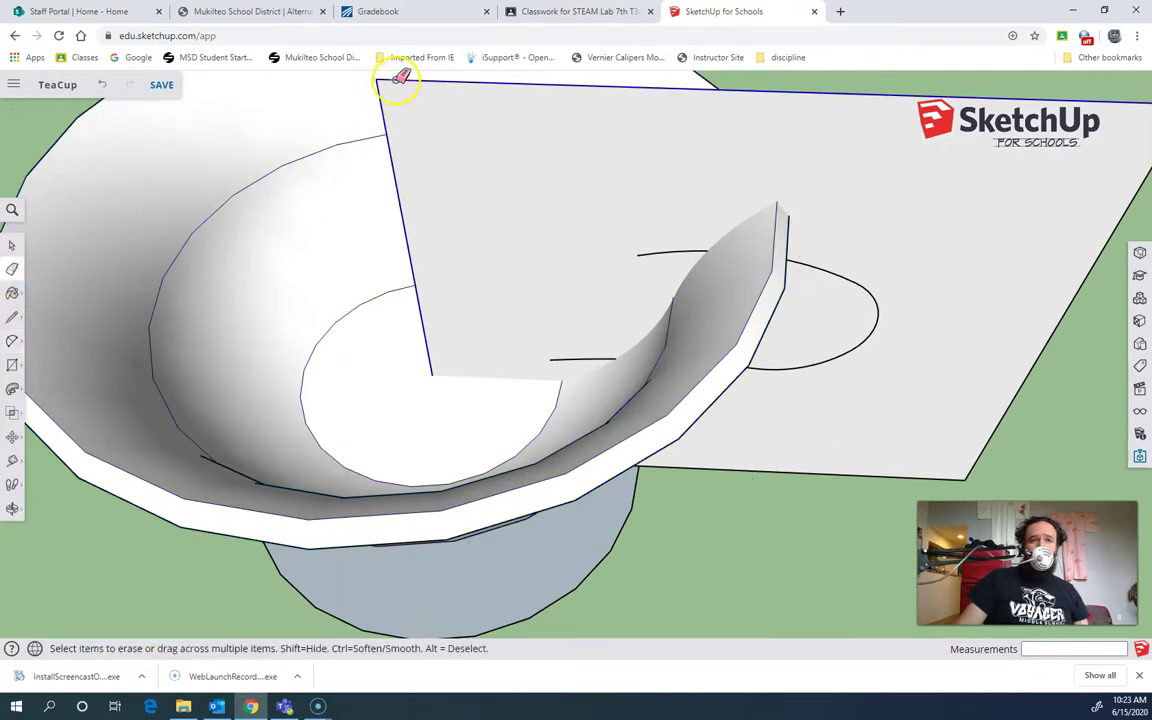
pyautogui.click(400, 75)
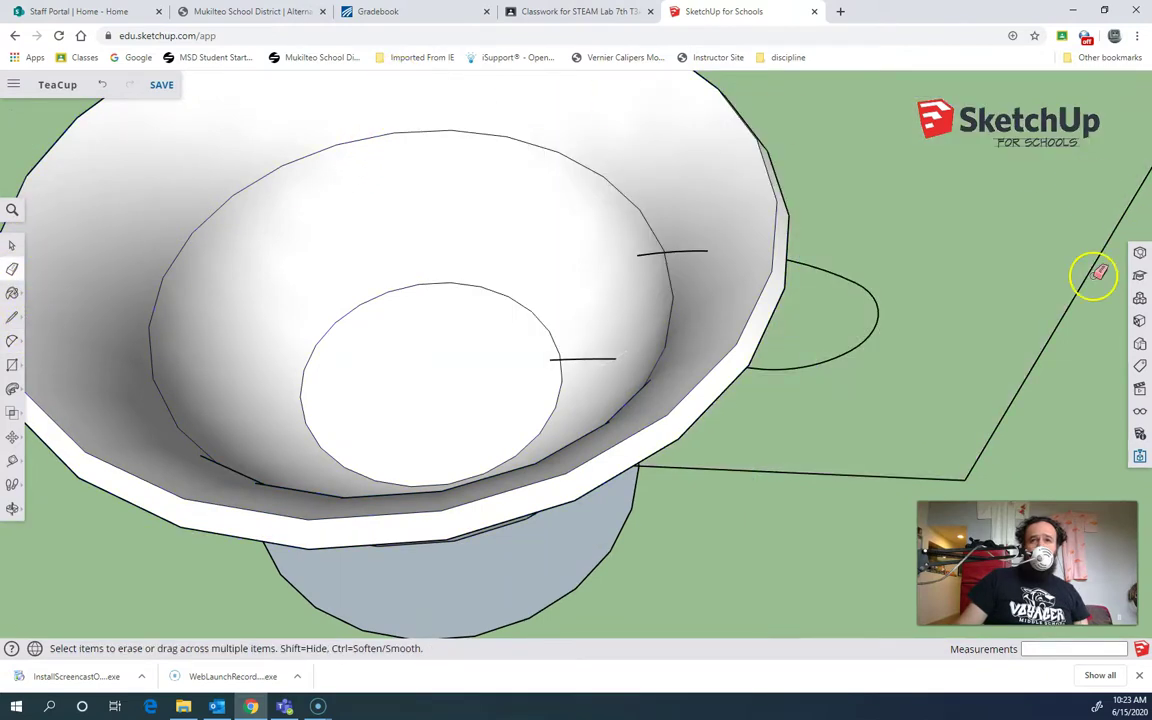
pyautogui.click(1000, 443)
# Step: Draw a circle of about 4.3 mm radius centred on the handle outline's lower end inside the bowl
pyautogui.moveTo(915, 440)
pyautogui.mouseDown(button='middle')
pyautogui.moveTo(576, 309)
pyautogui.moveTo(343, 305)
pyautogui.moveTo(314, 414)
pyautogui.moveTo(331, 646)
pyautogui.moveTo(365, 674)
pyautogui.mouseUp(button='middle')
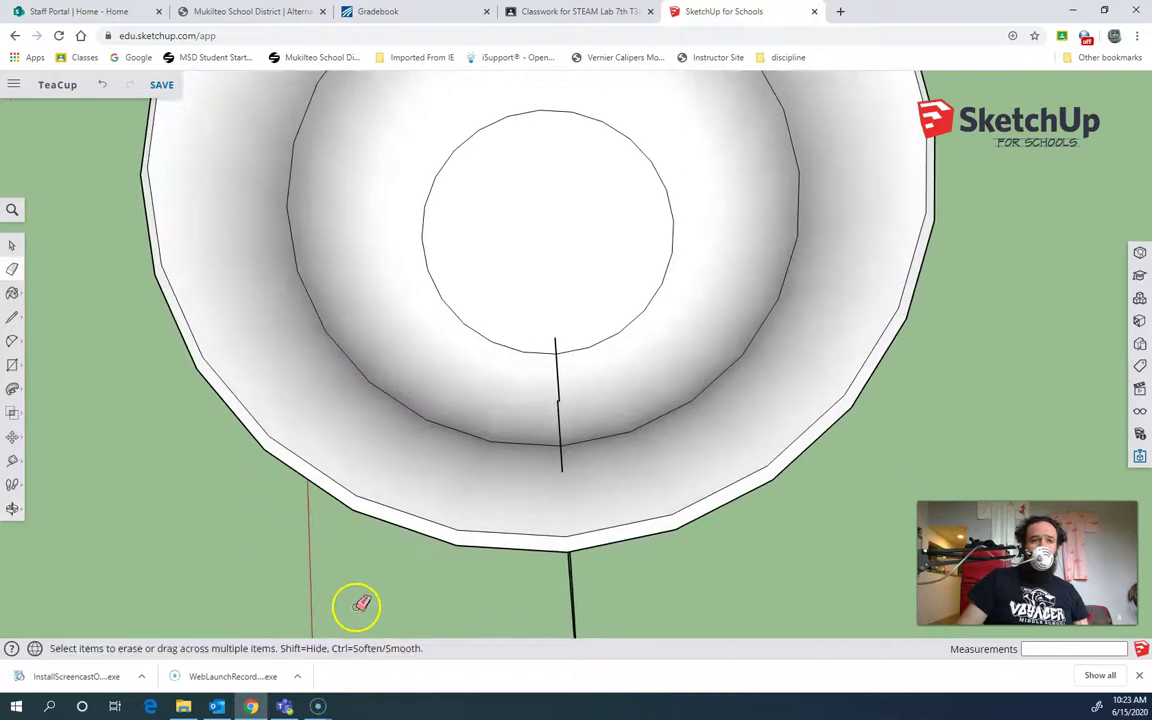
pyautogui.moveTo(355, 609)
pyautogui.mouseDown(button='middle')
pyautogui.moveTo(442, 154)
pyautogui.moveTo(521, 482)
pyautogui.moveTo(478, 501)
pyautogui.moveTo(400, 470)
pyautogui.mouseUp(button='middle')
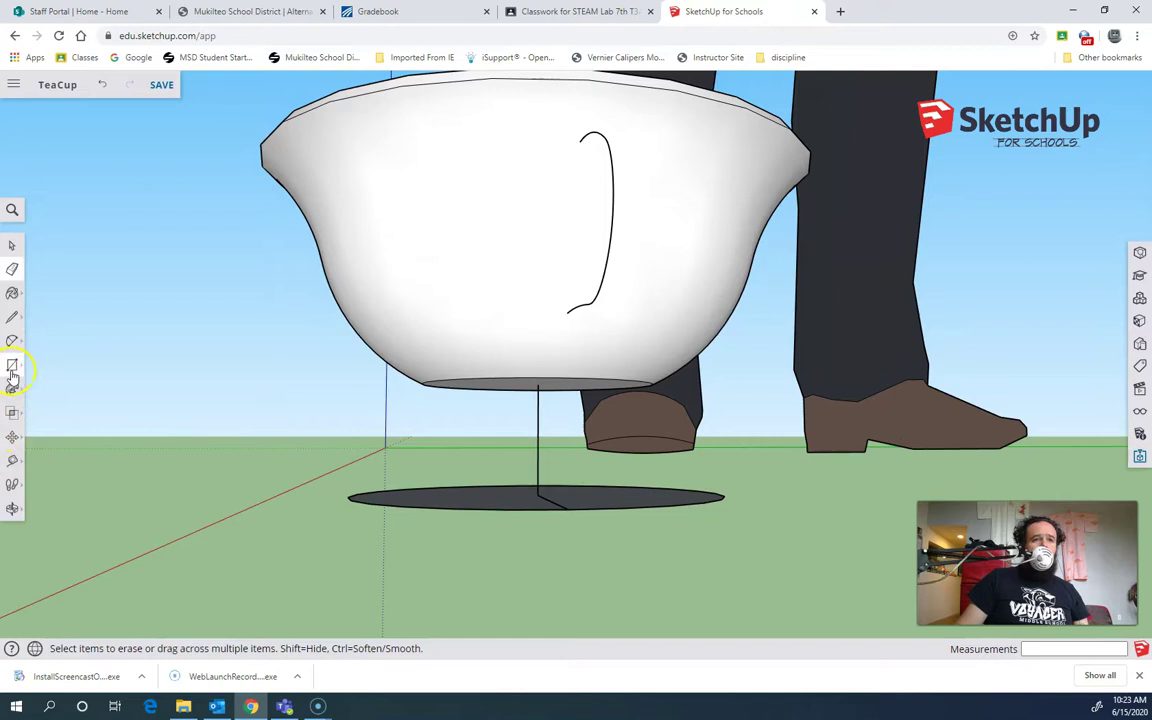
pyautogui.click(12, 368)
pyautogui.click(68, 368)
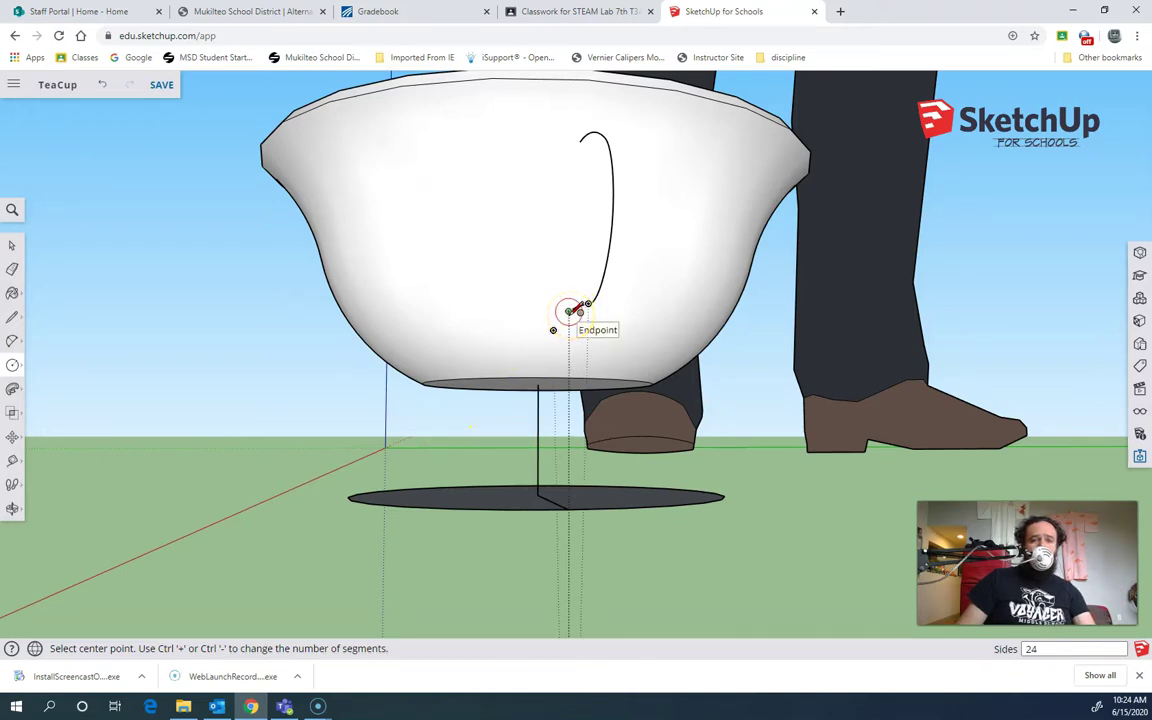
pyautogui.click(569, 311)
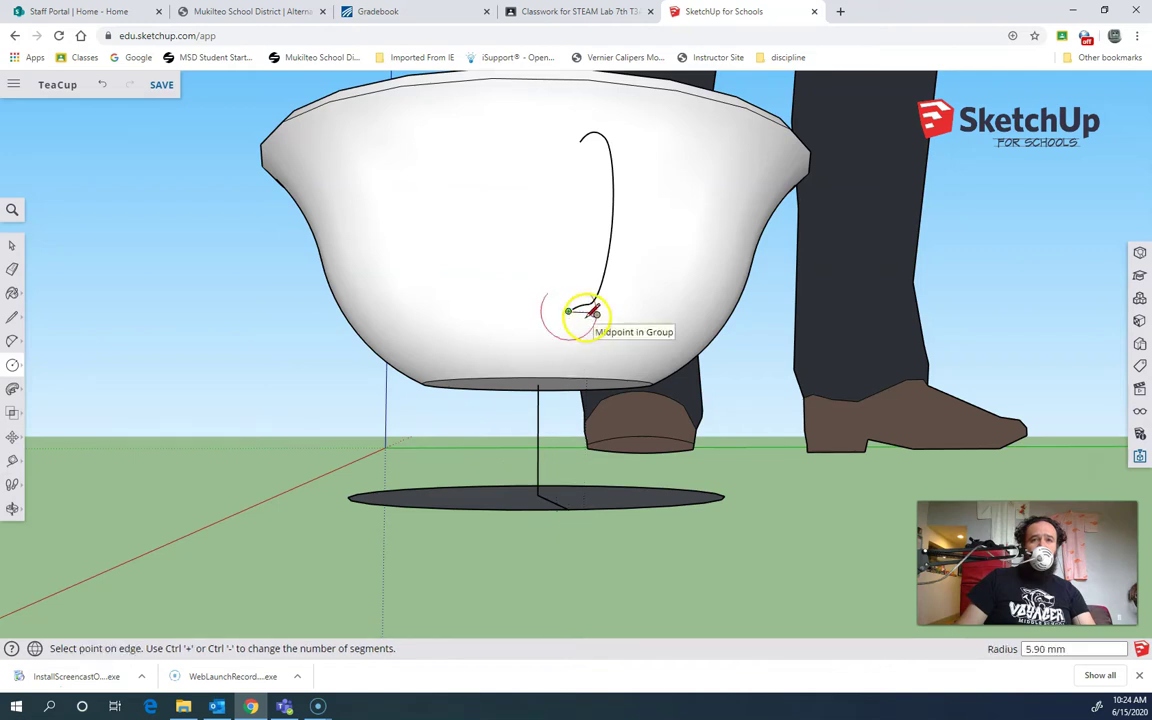
pyautogui.click(587, 312)
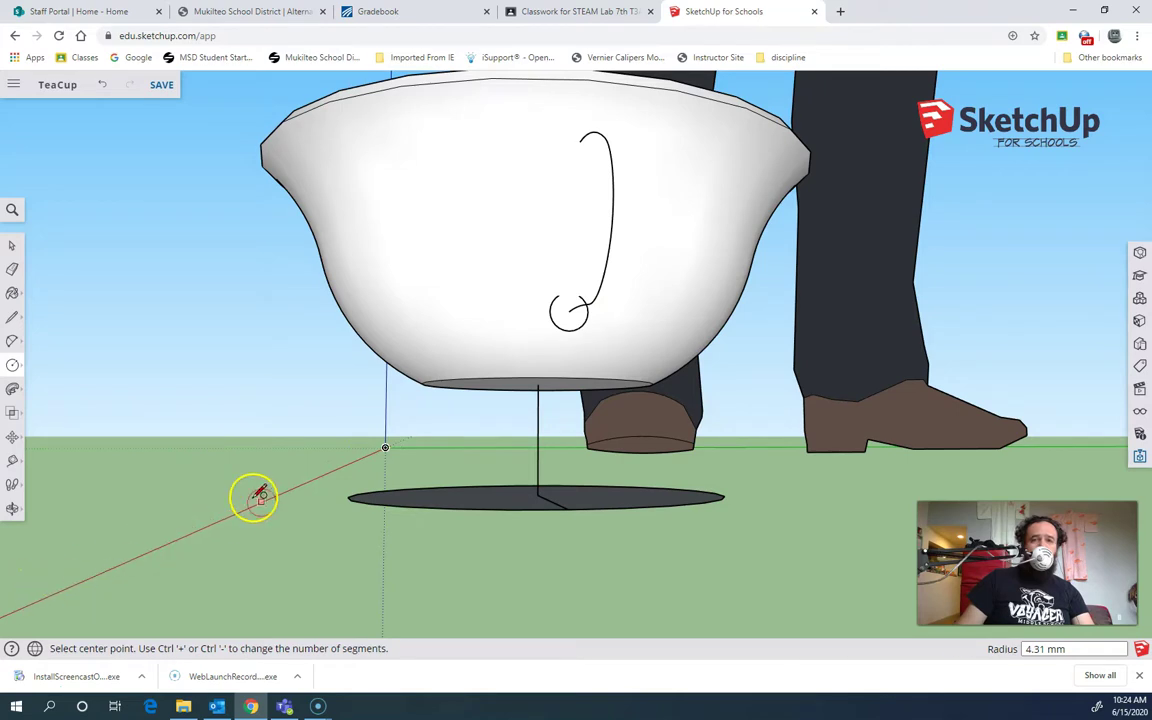
# Step: Extrude the small circle along the handle outline with Follow Me to form the tubular handle
pyautogui.moveTo(252, 496)
pyautogui.mouseDown(button='middle')
pyautogui.moveTo(497, 546)
pyautogui.moveTo(715, 568)
pyautogui.moveTo(401, 563)
pyautogui.moveTo(465, 568)
pyautogui.mouseUp(button='middle')
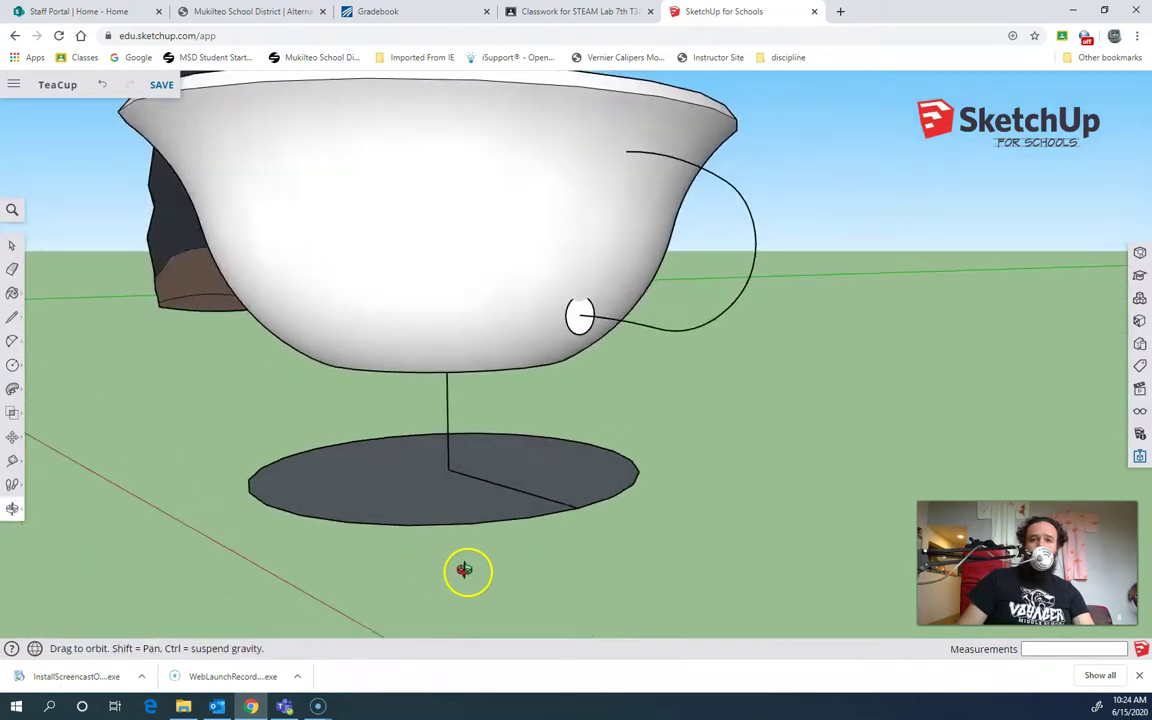
pyautogui.click(13, 246)
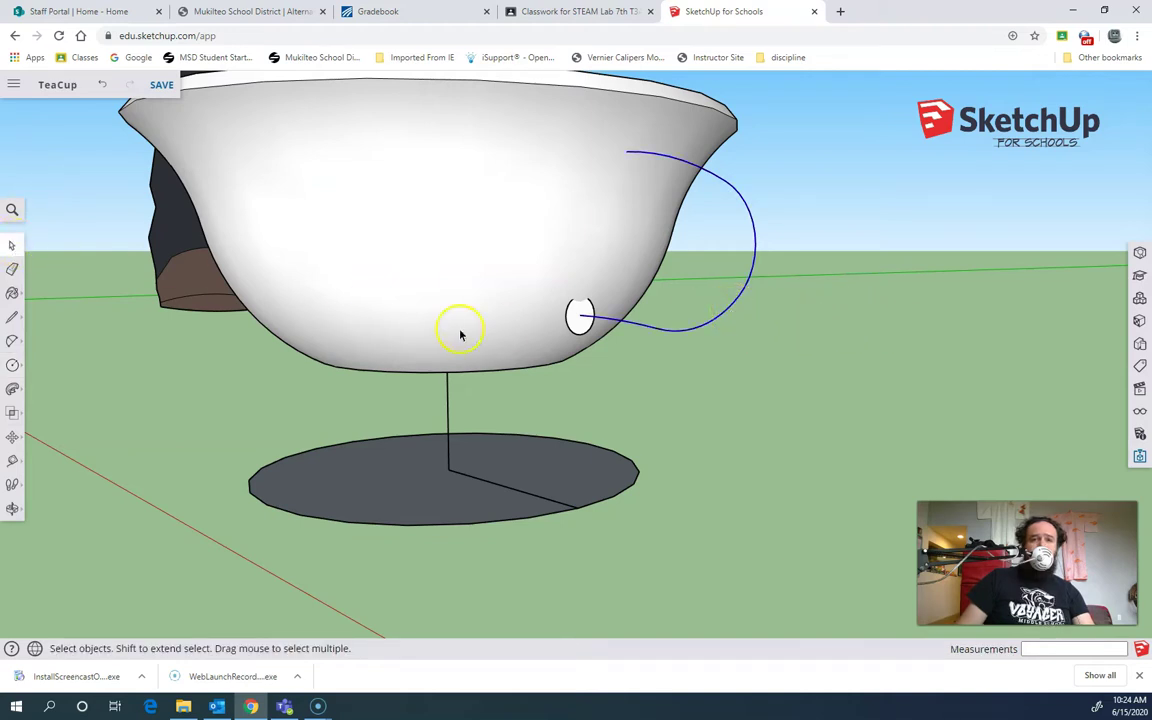
pyautogui.click(13, 390)
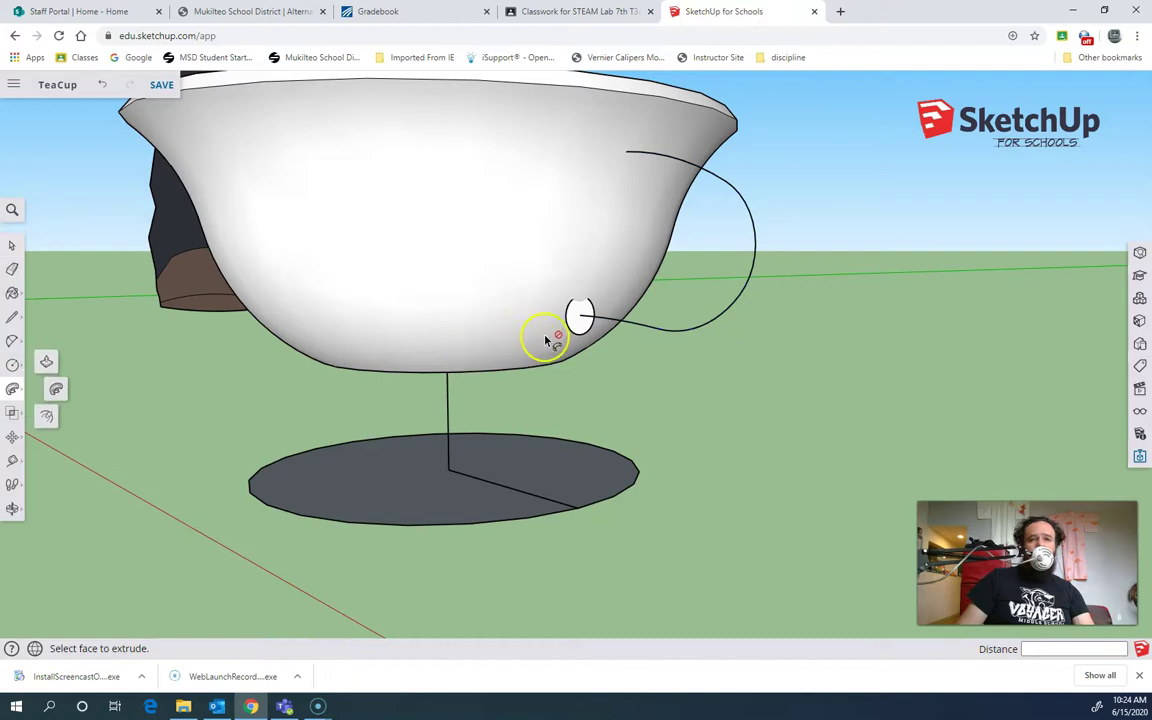
pyautogui.click(590, 352)
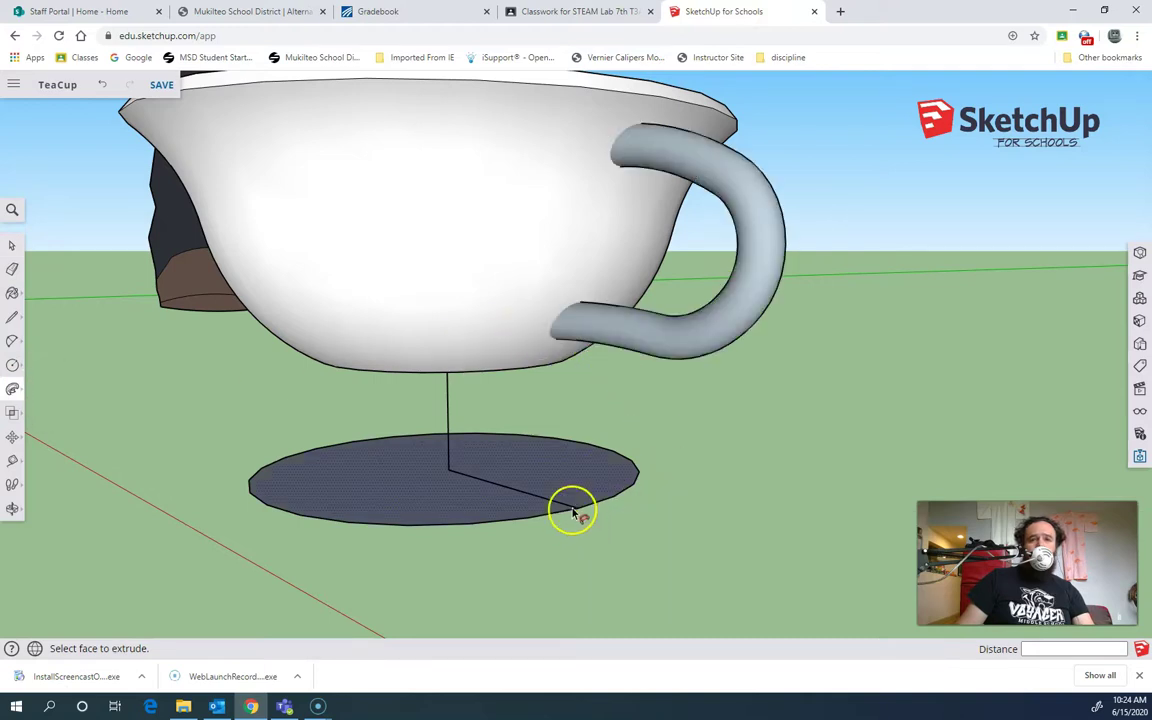
# Step: Reverse the faces of the whole handle and make the handle a group
pyautogui.moveTo(571, 481); pyautogui.dragTo(107, 271, button='middle')
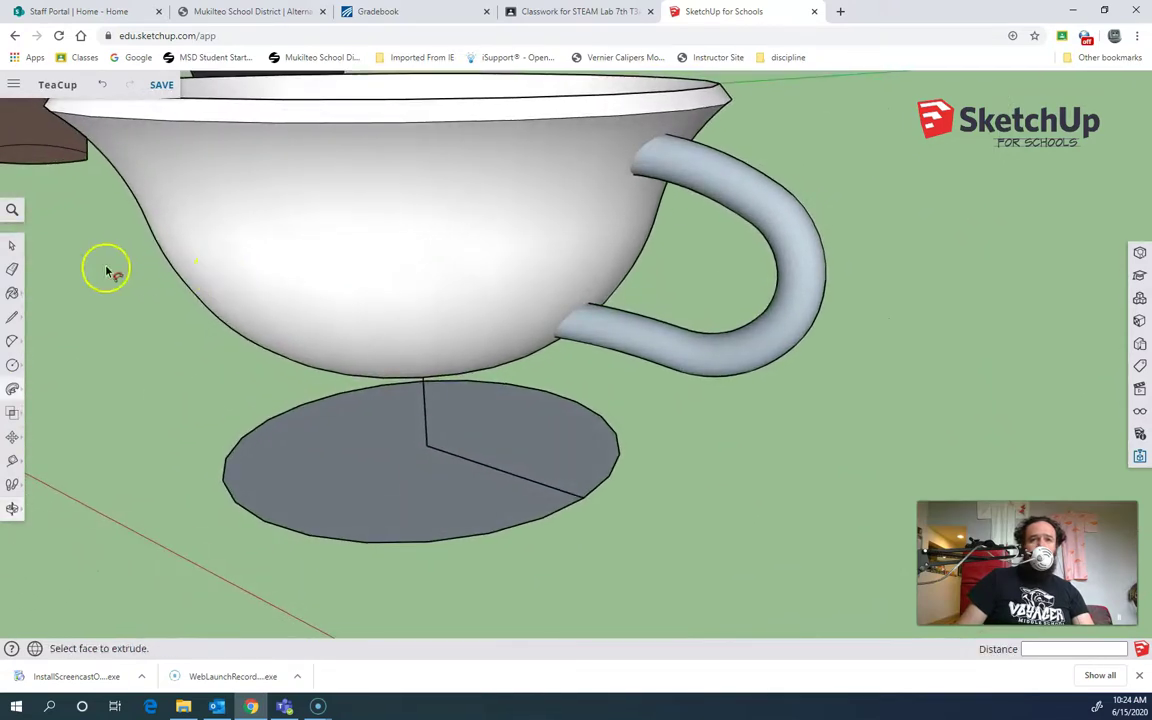
pyautogui.click(12, 245)
pyautogui.click(654, 343)
pyautogui.doubleClick(654, 343)
pyautogui.moveTo(650, 338)
pyautogui.mouseDown(button='middle')
pyautogui.moveTo(858, 435)
pyautogui.moveTo(763, 342)
pyautogui.mouseUp(button='middle')
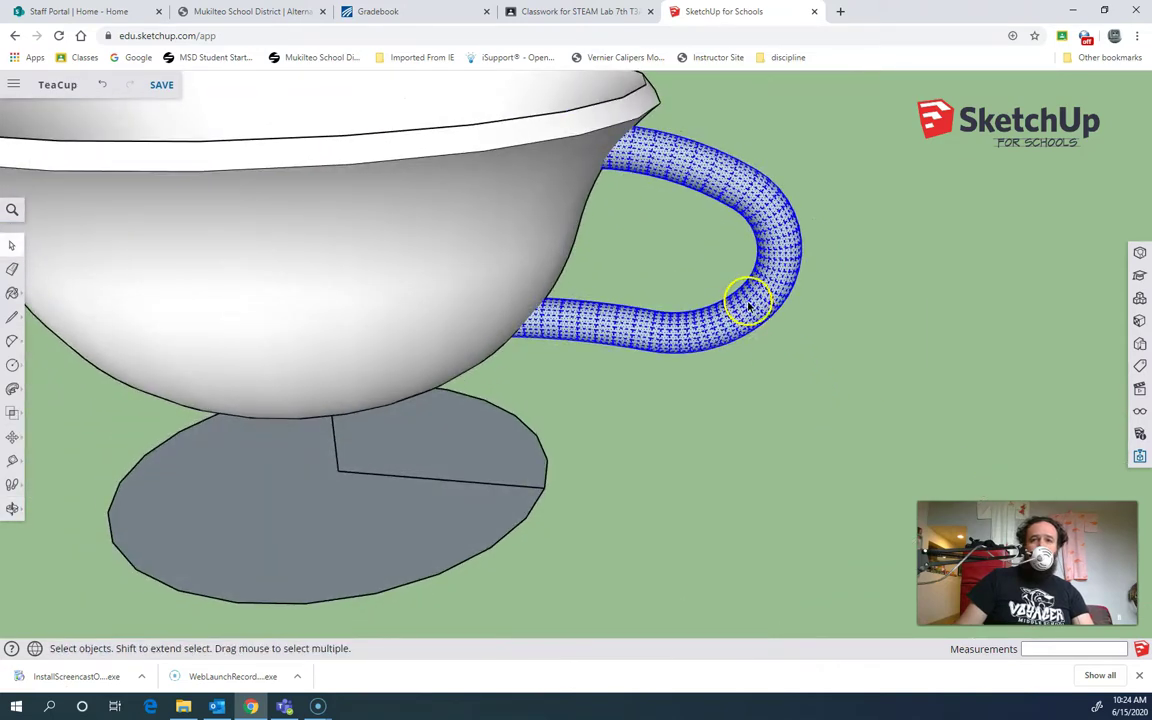
pyautogui.rightClick(750, 303)
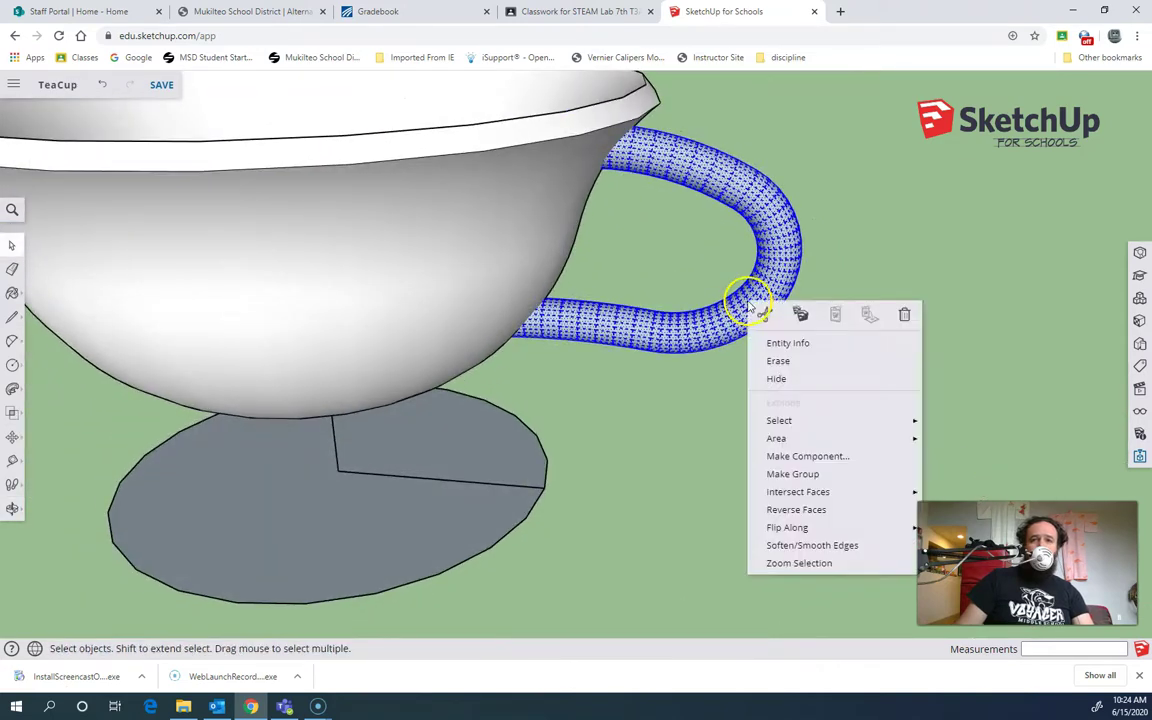
pyautogui.click(819, 514)
pyautogui.rightClick(704, 338)
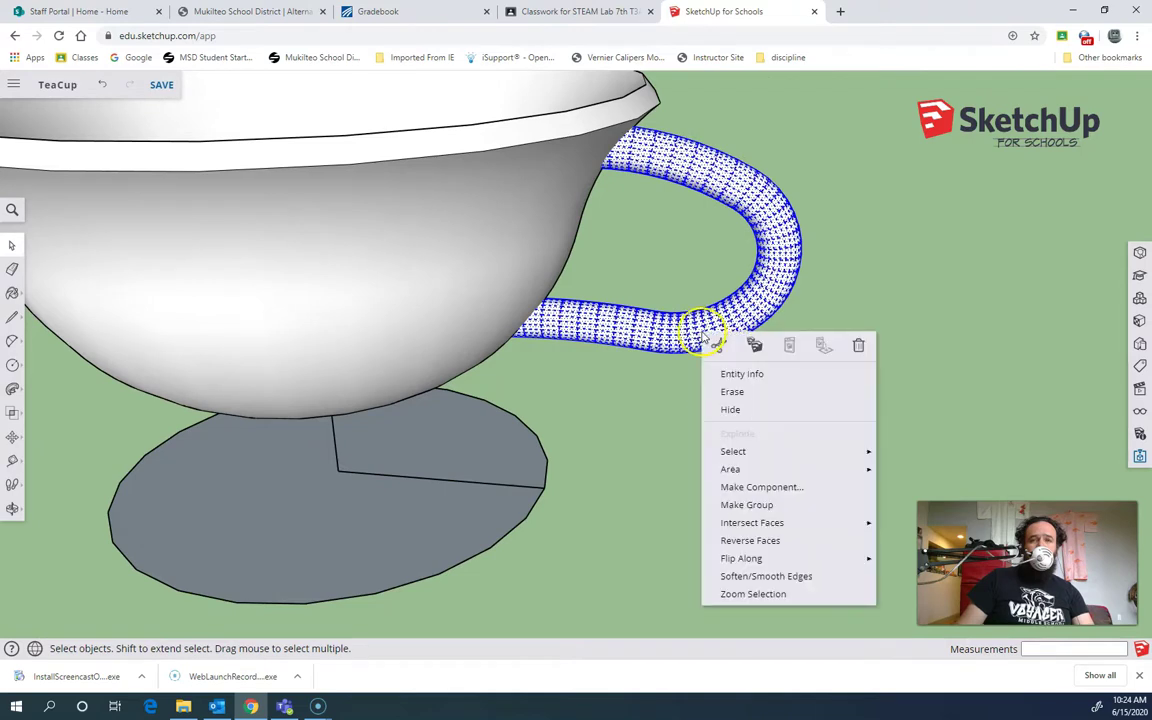
pyautogui.click(764, 505)
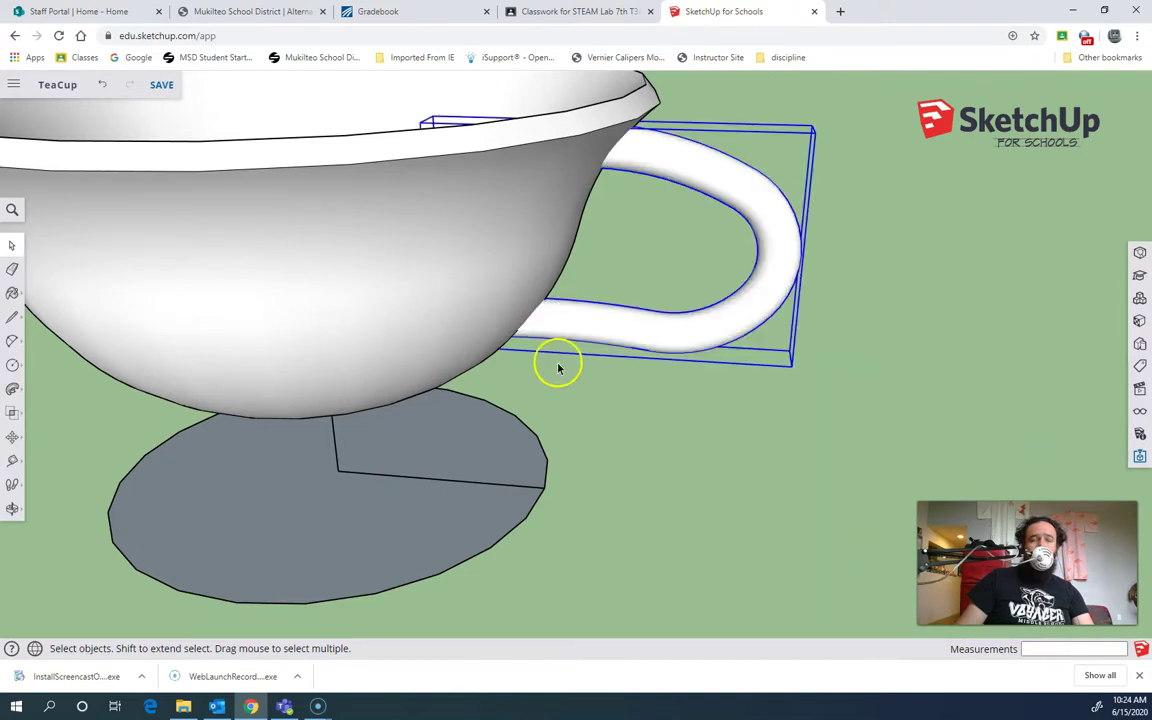
# Step: Erase the leftover path circle and construction lines beneath the bowl
pyautogui.moveTo(557, 367); pyautogui.dragTo(900, 470, button='middle')
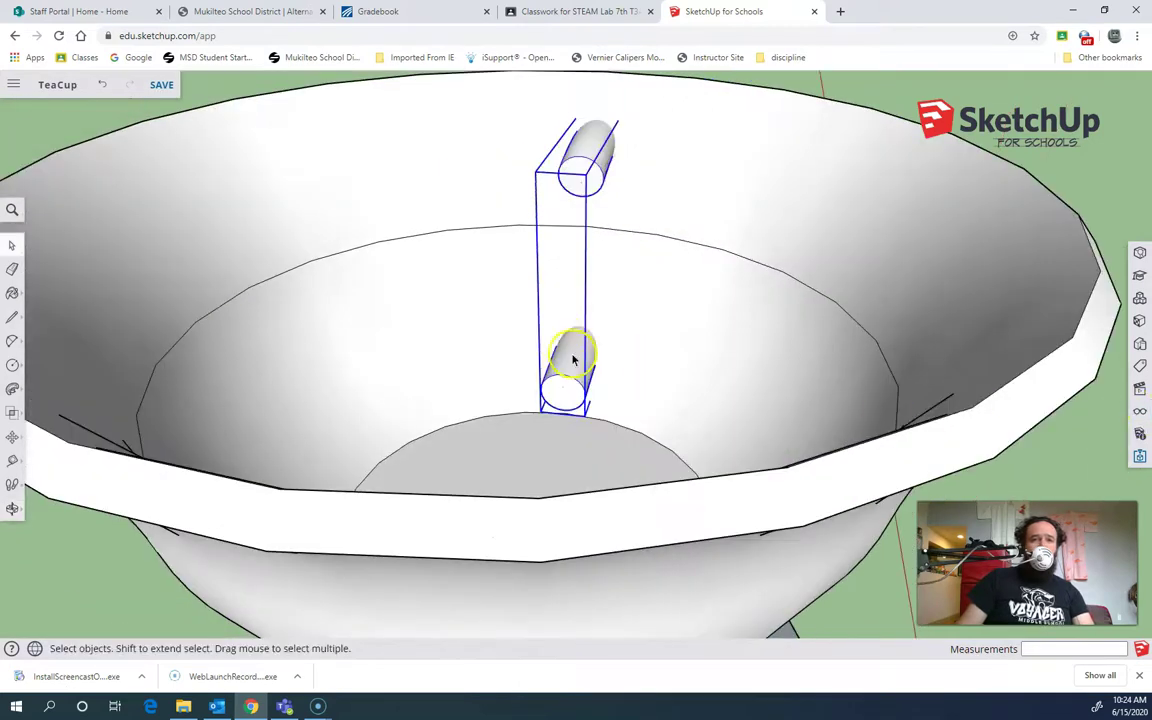
pyautogui.scroll(5, 573, 360)
pyautogui.scroll(-8, 557, 391)
pyautogui.moveTo(689, 401); pyautogui.dragTo(360, 373, button='middle')
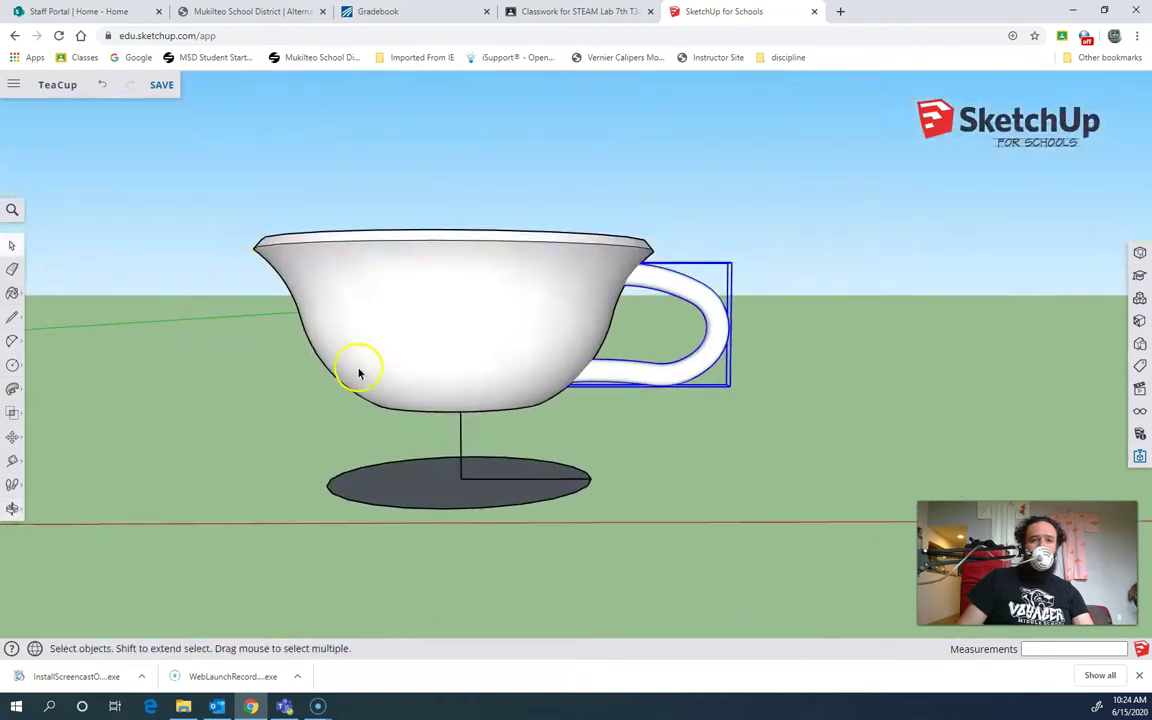
pyautogui.click(13, 270)
pyautogui.moveTo(470, 445)
pyautogui.mouseDown()
pyautogui.moveTo(536, 468)
pyautogui.moveTo(565, 495)
pyautogui.mouseUp()
pyautogui.moveTo(754, 522)
pyautogui.mouseDown(button='middle')
pyautogui.moveTo(566, 442)
pyautogui.moveTo(650, 405)
pyautogui.moveTo(733, 419)
pyautogui.moveTo(690, 402)
pyautogui.mouseUp(button='middle')
pyautogui.scroll(5, 663, 334)
pyautogui.moveTo(643, 342)
pyautogui.mouseDown(button='middle')
pyautogui.moveTo(674, 455)
pyautogui.moveTo(620, 303)
pyautogui.moveTo(689, 404)
pyautogui.moveTo(676, 352)
pyautogui.moveTo(703, 447)
pyautogui.moveTo(656, 321)
pyautogui.moveTo(676, 409)
pyautogui.mouseUp(button='middle')
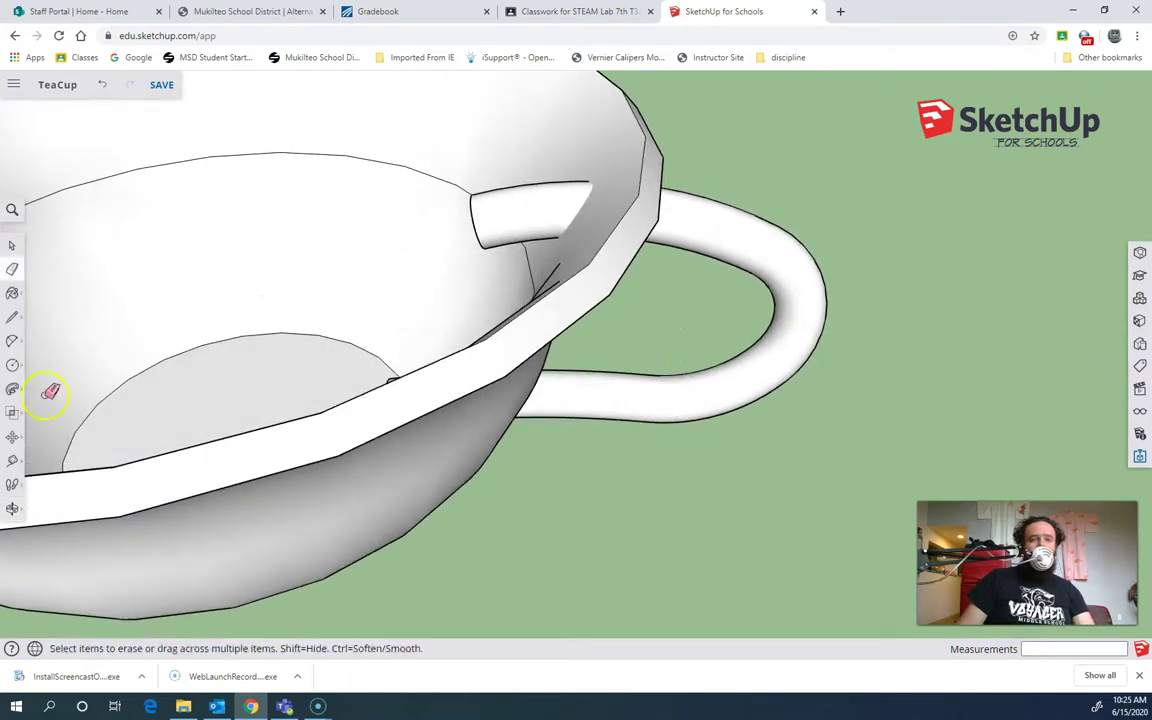
pyautogui.click(16, 413)
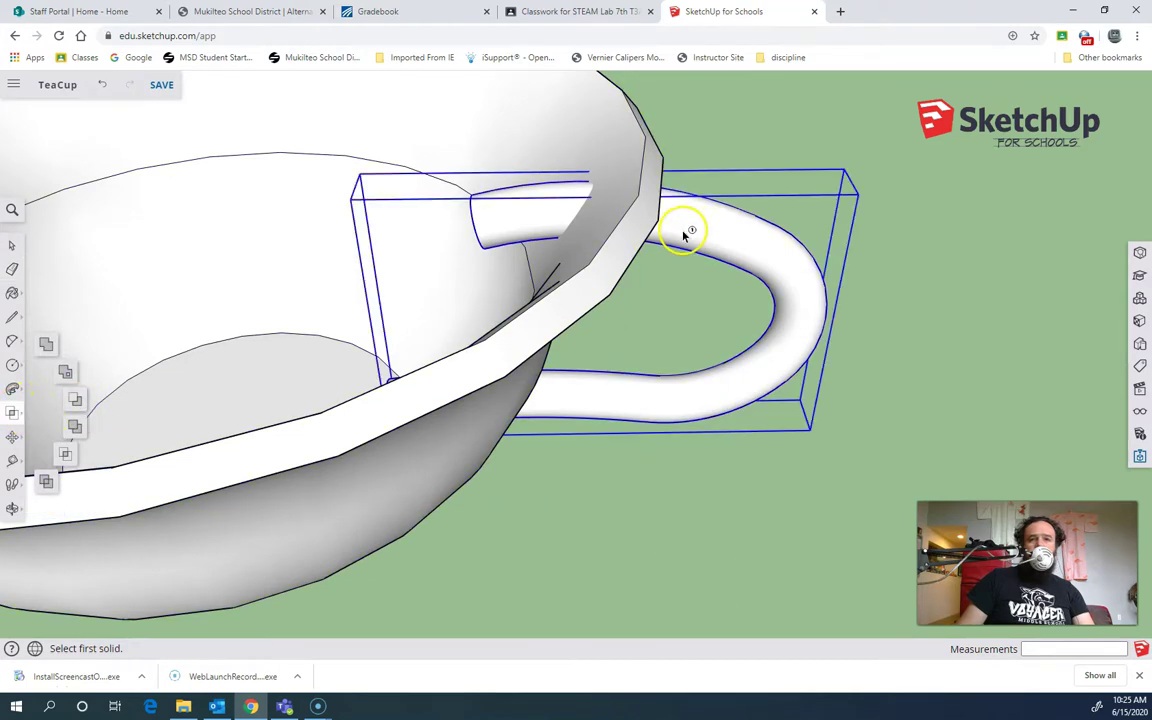
pyautogui.moveTo(620, 195); pyautogui.dragTo(547, 264, button='middle')
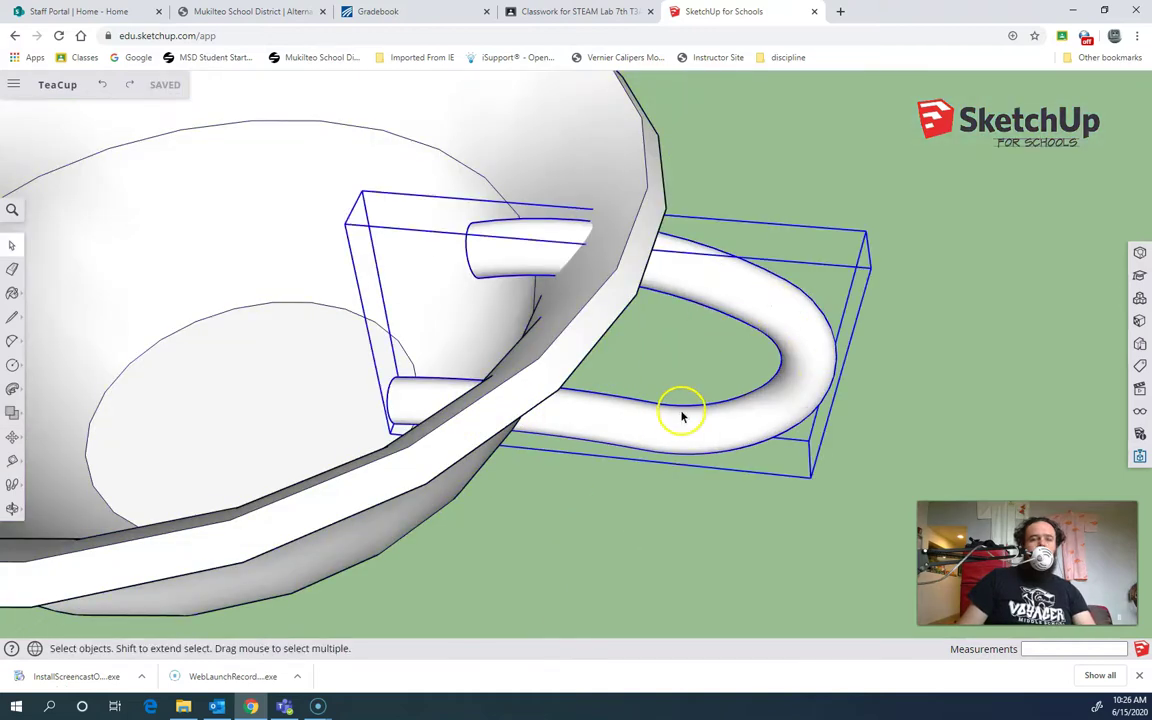
pyautogui.moveTo(682, 417); pyautogui.dragTo(650, 334, button='middle')
pyautogui.click(11, 412)
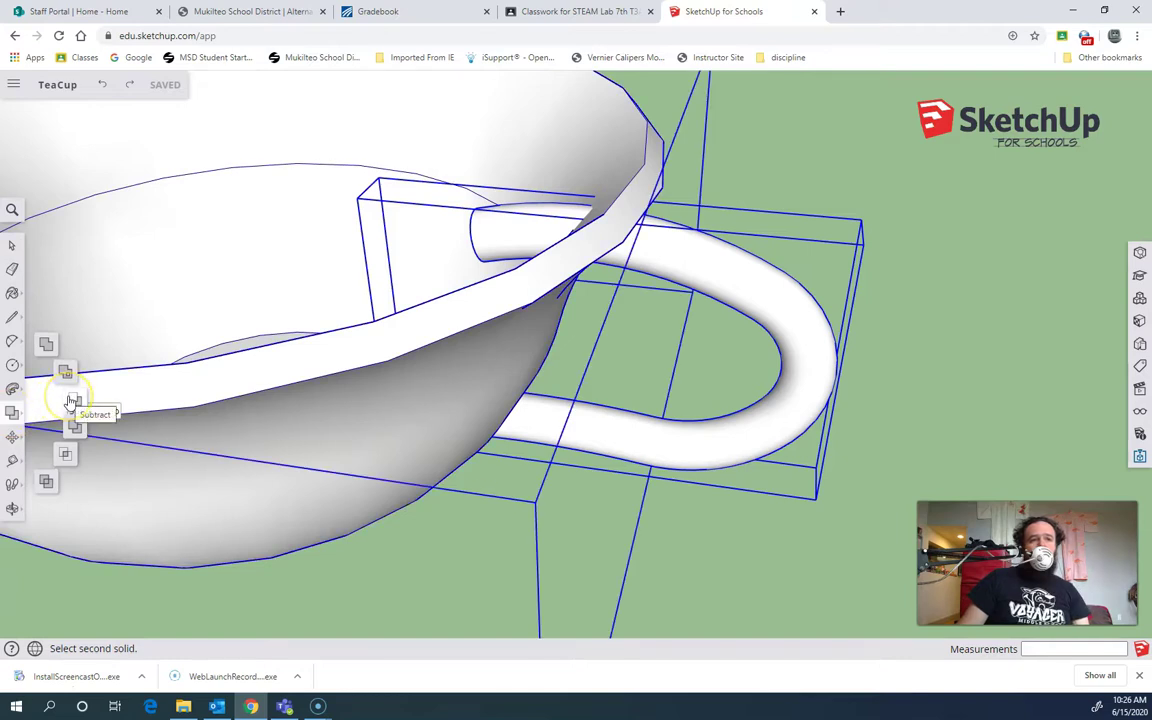
pyautogui.click(72, 401)
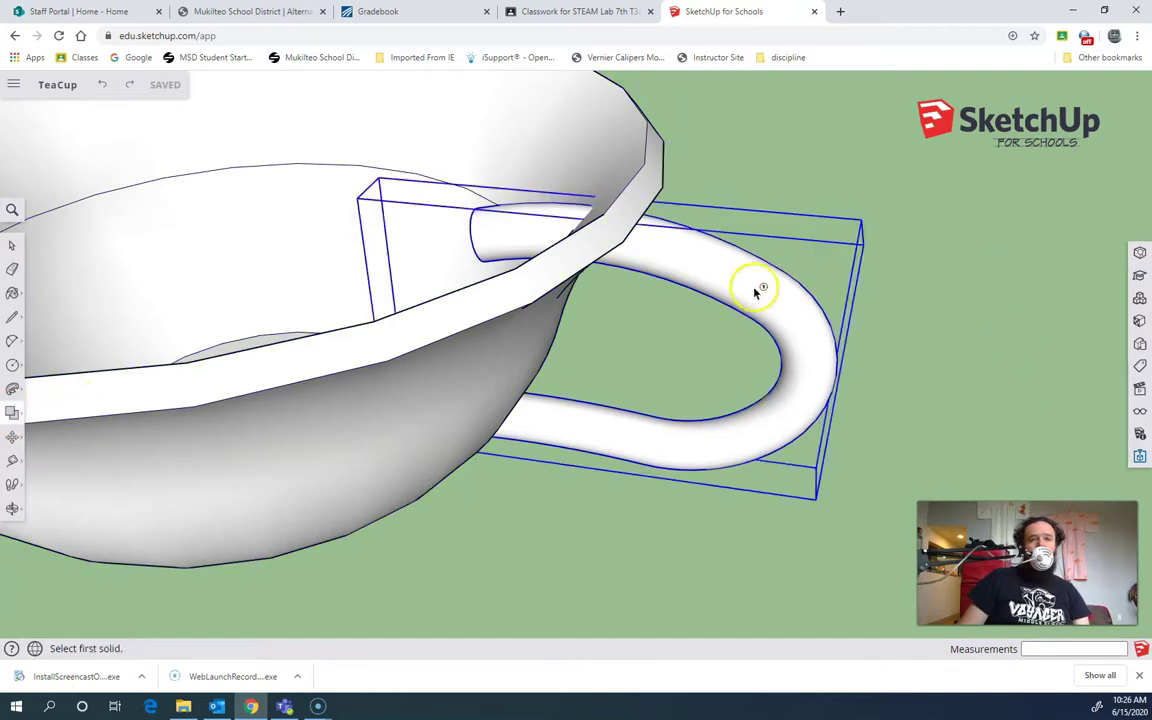
# Step: Try to subtract the bowl from the handle with the Subtract solid tool, and undo the subtraction
pyautogui.click(12, 412)
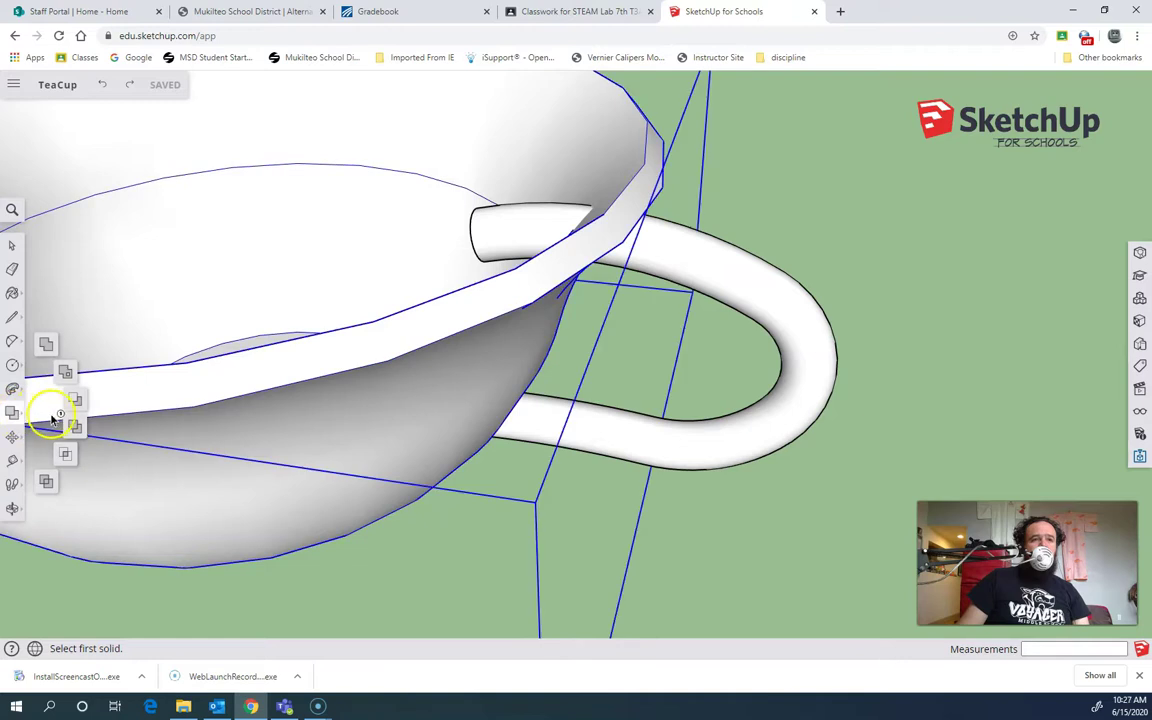
pyautogui.click(76, 401)
pyautogui.click(470, 399)
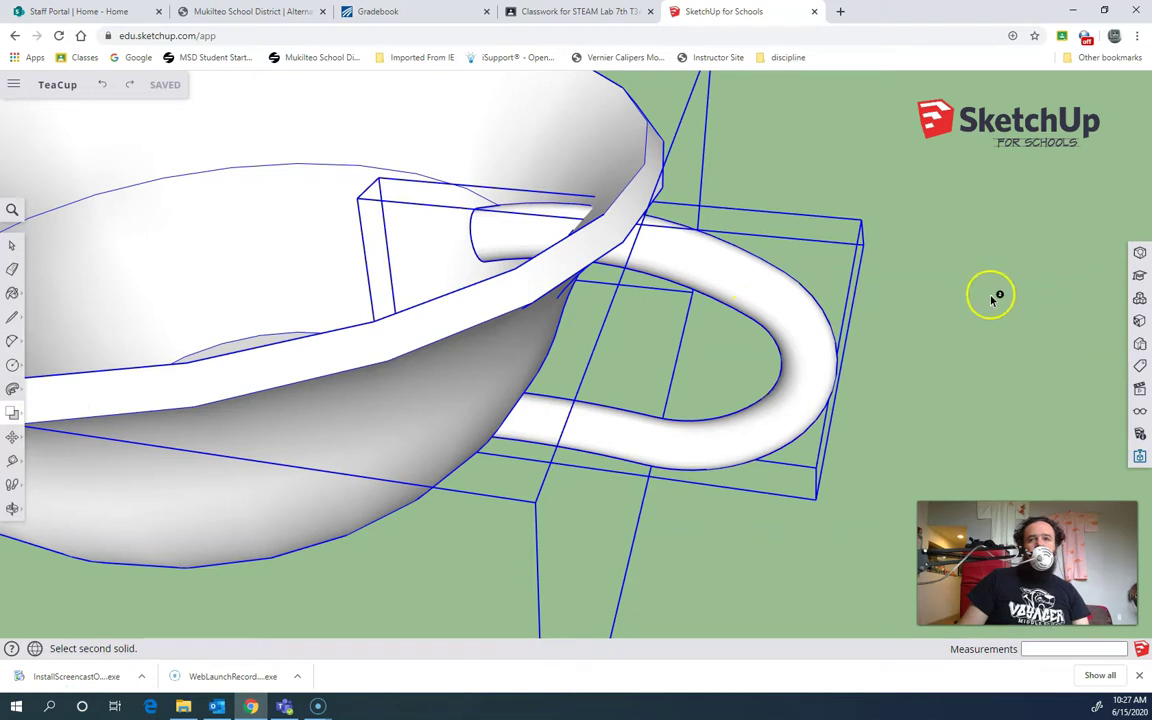
pyautogui.click(722, 290)
pyautogui.moveTo(566, 365); pyautogui.dragTo(614, 289, button='middle')
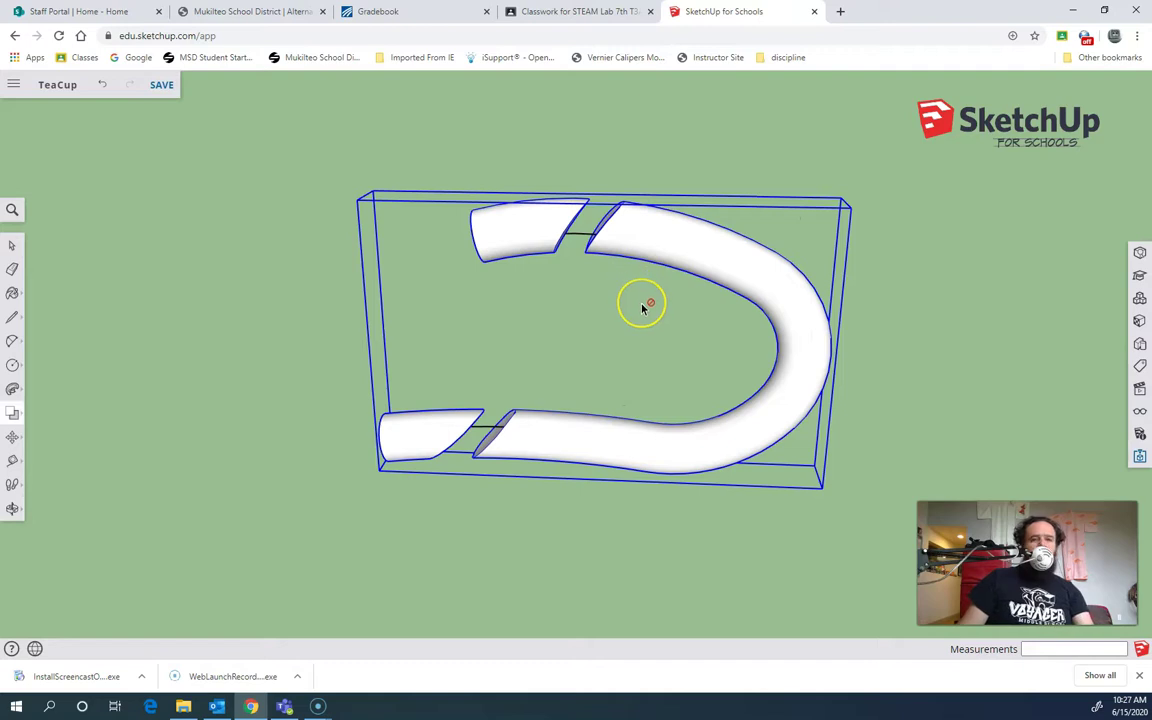
pyautogui.hotkey('ctrl', 'z')
pyautogui.moveTo(607, 328); pyautogui.dragTo(586, 586, button='middle')
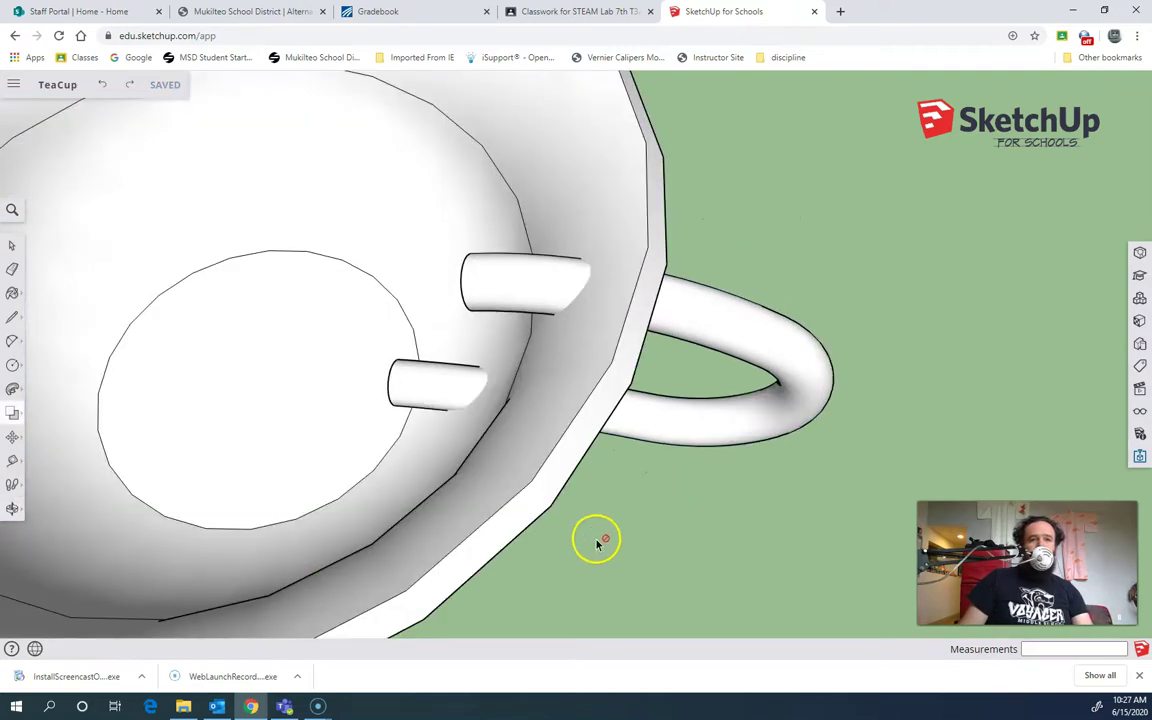
pyautogui.hotkey('ctrl', '+')
pyautogui.hotkey('ctrl', '+')
pyautogui.hotkey('ctrl', '+')
pyautogui.hotkey('ctrl', '+')
pyautogui.hotkey('ctrl', '-')
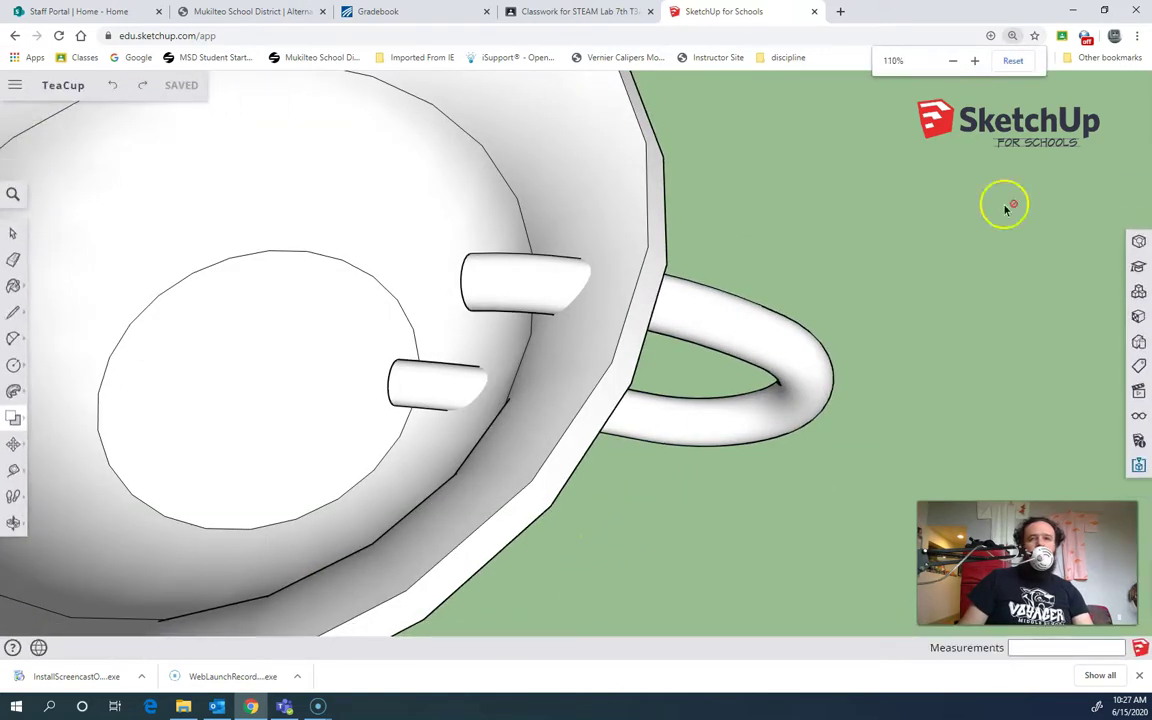
pyautogui.click(1013, 61)
# Step: Copy the bowl group 200 mm along the green axis, away from the original teacup
pyautogui.scroll(-6, 586, 499)
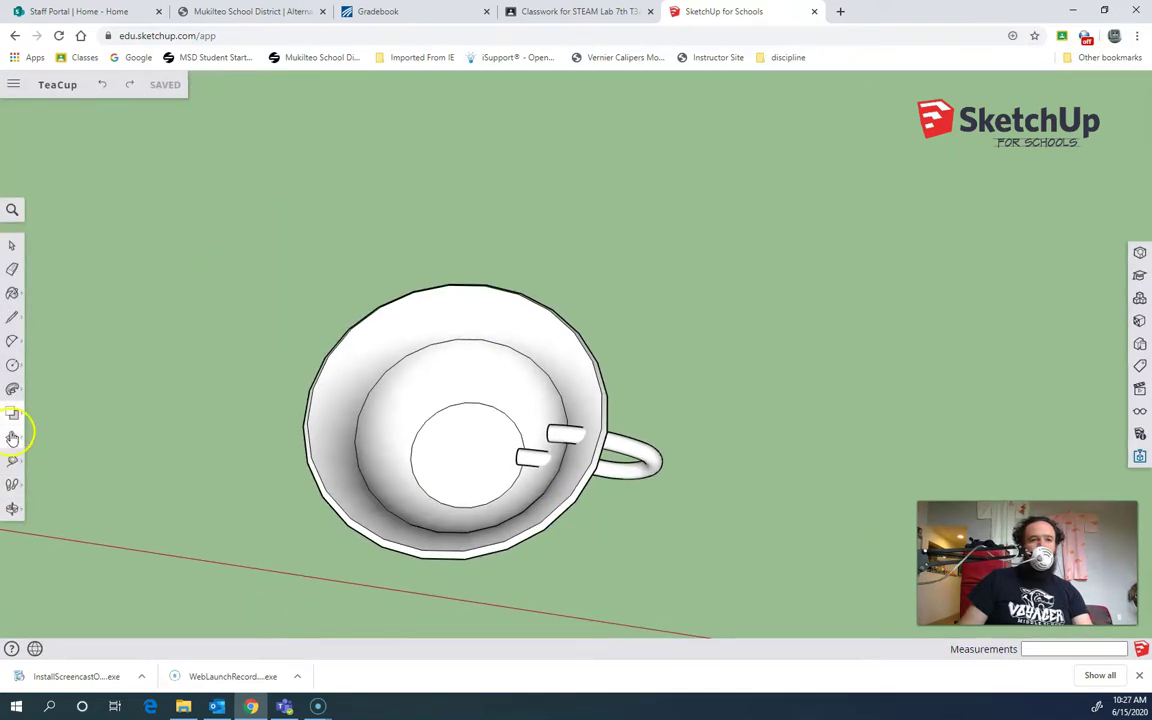
pyautogui.click(12, 437)
pyautogui.click(410, 451)
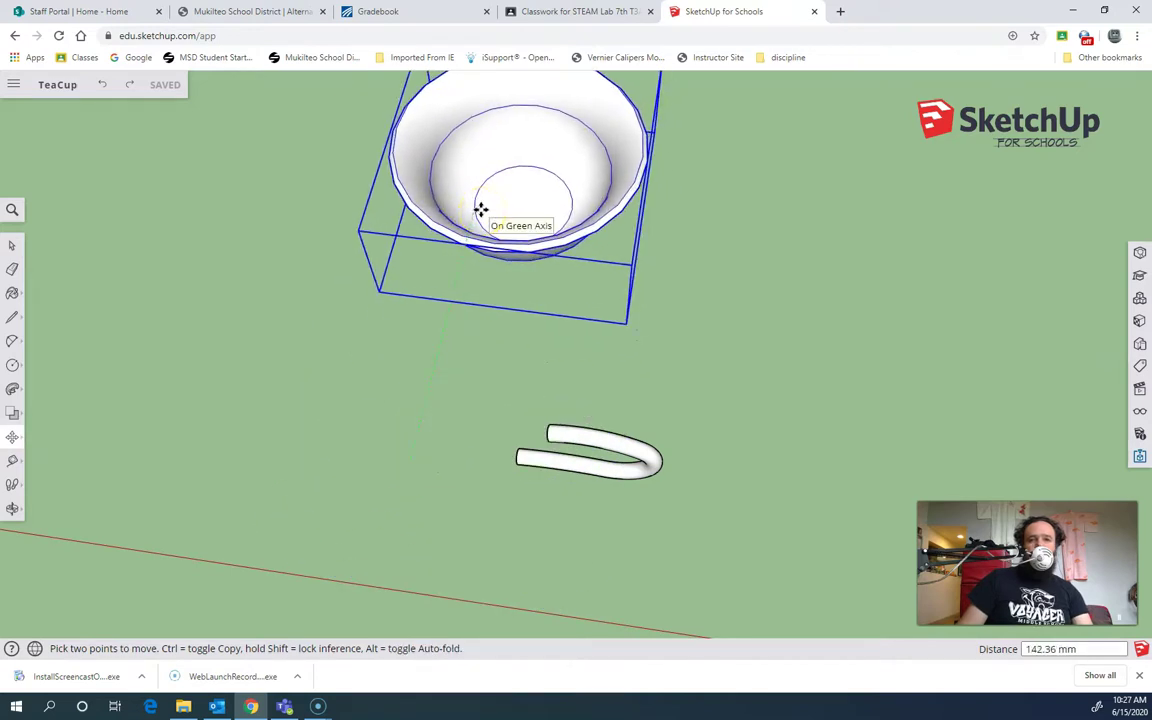
pyautogui.click(482, 181)
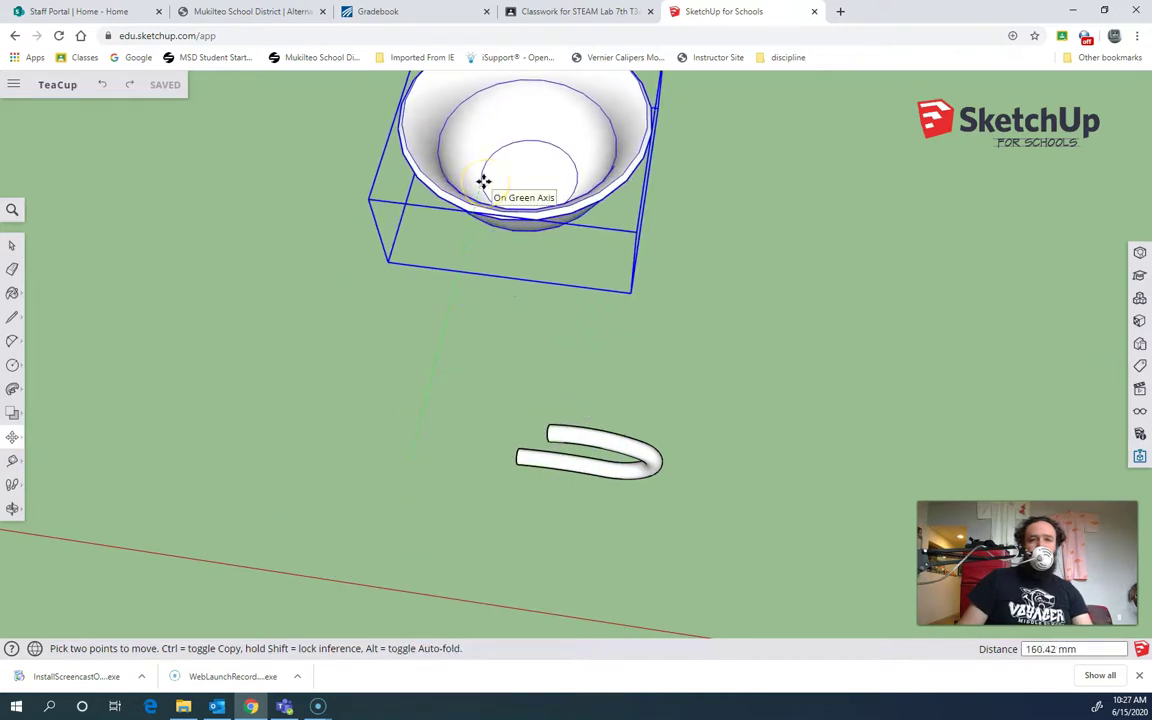
pyautogui.press('ctrl')
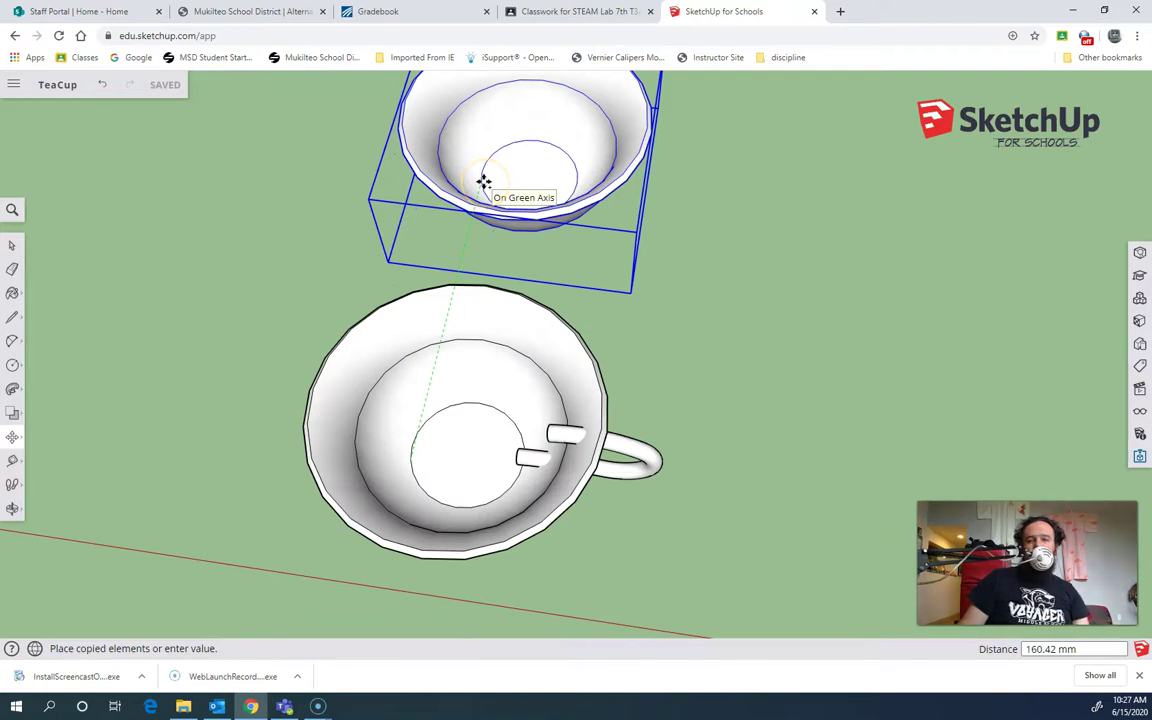
pyautogui.moveTo(482, 181); pyautogui.dragTo(486, 174)
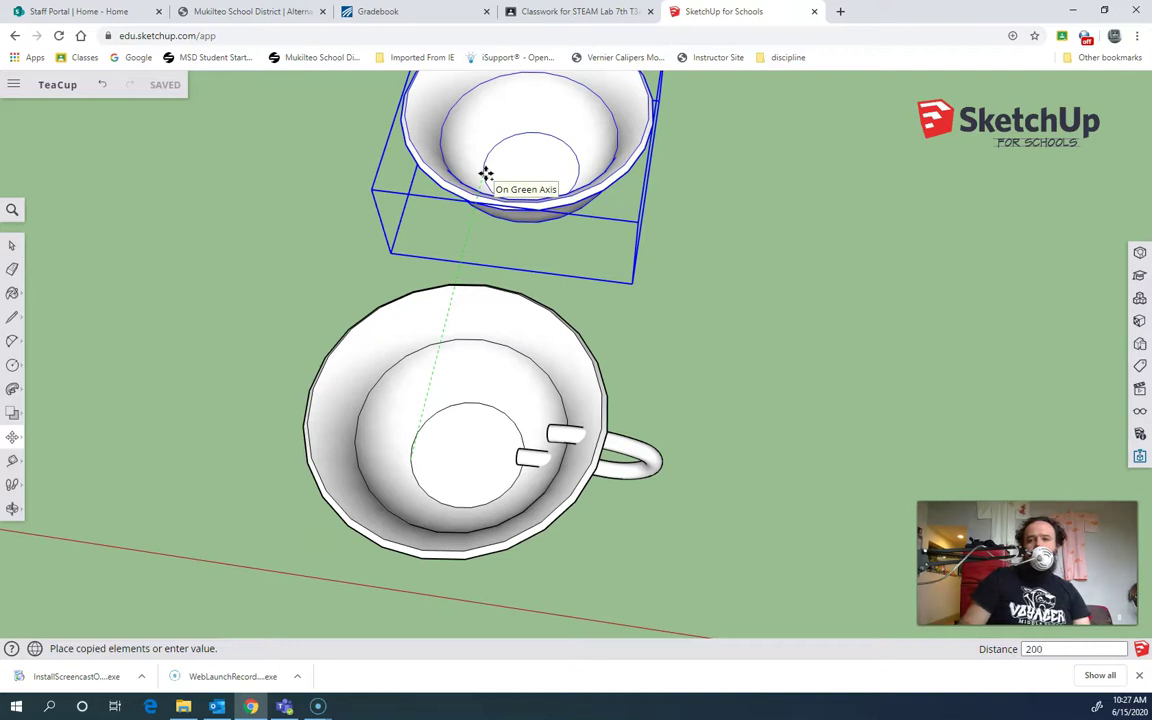
pyautogui.press('Return')
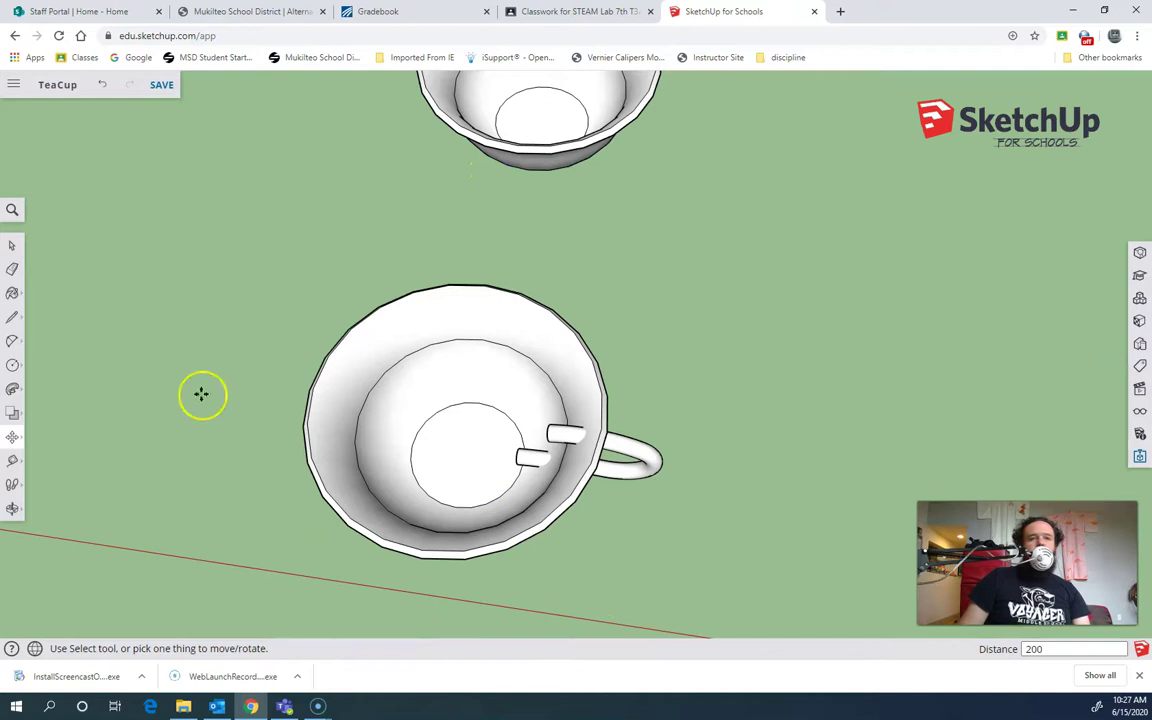
# Step: Subtract the original bowl from the handle group with the Subtract solid tool
pyautogui.click(13, 410)
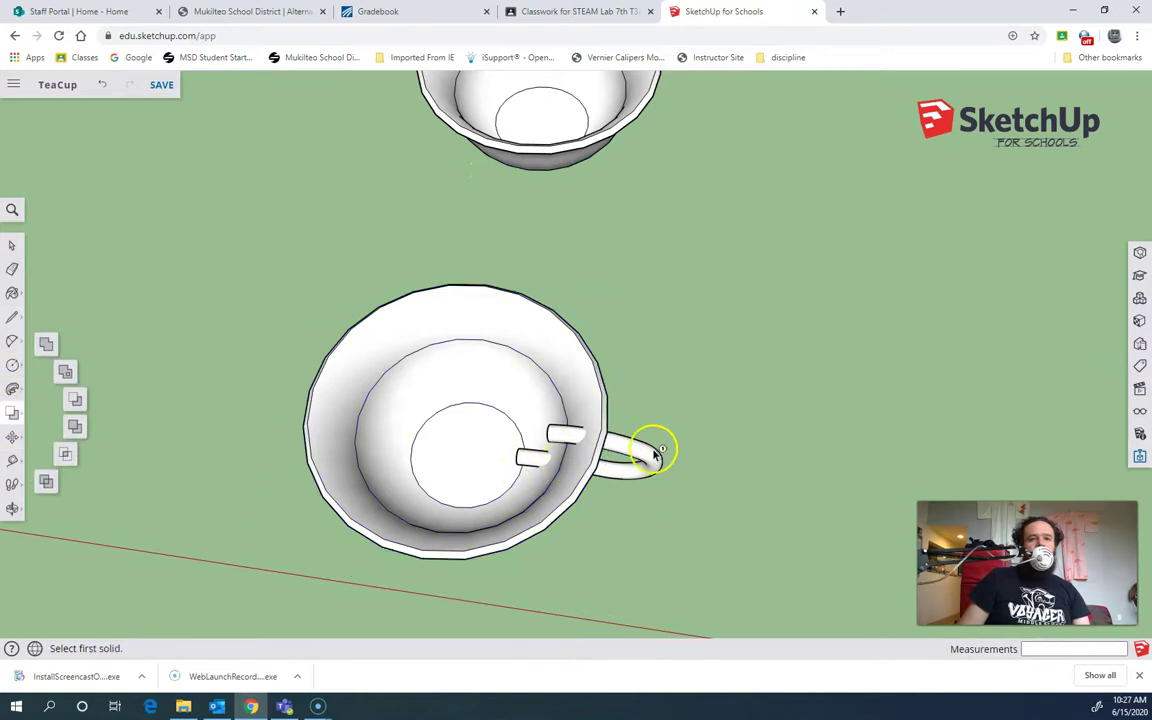
pyautogui.click(553, 480)
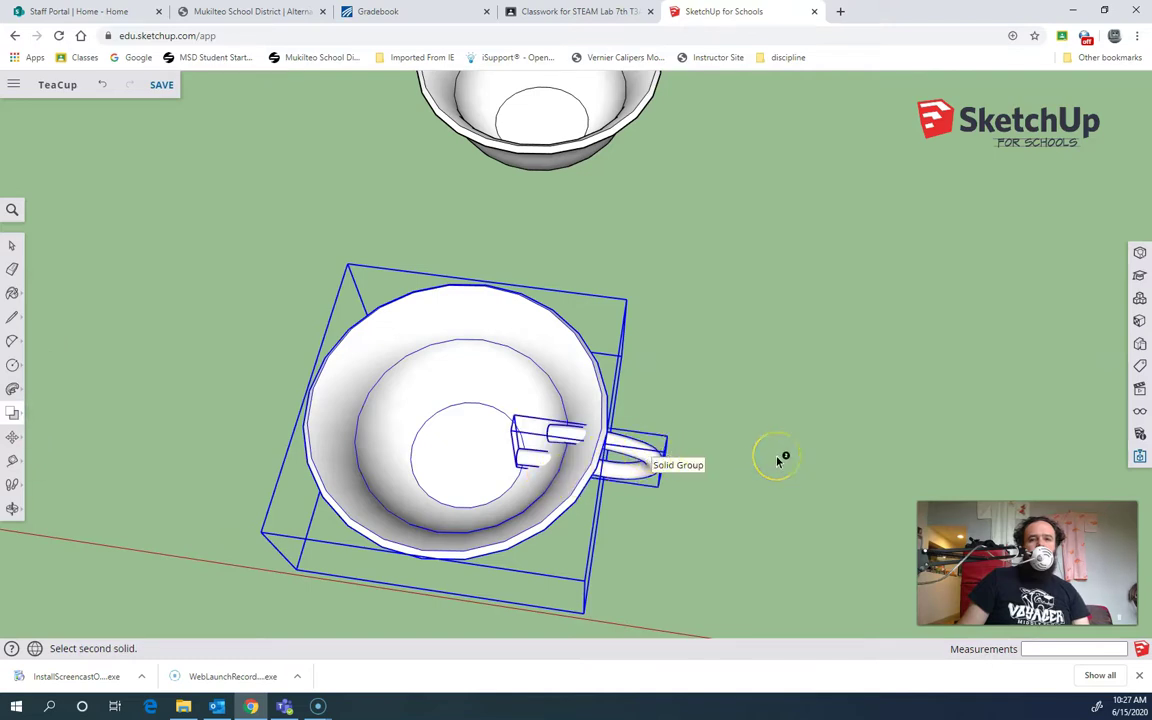
pyautogui.click(736, 461)
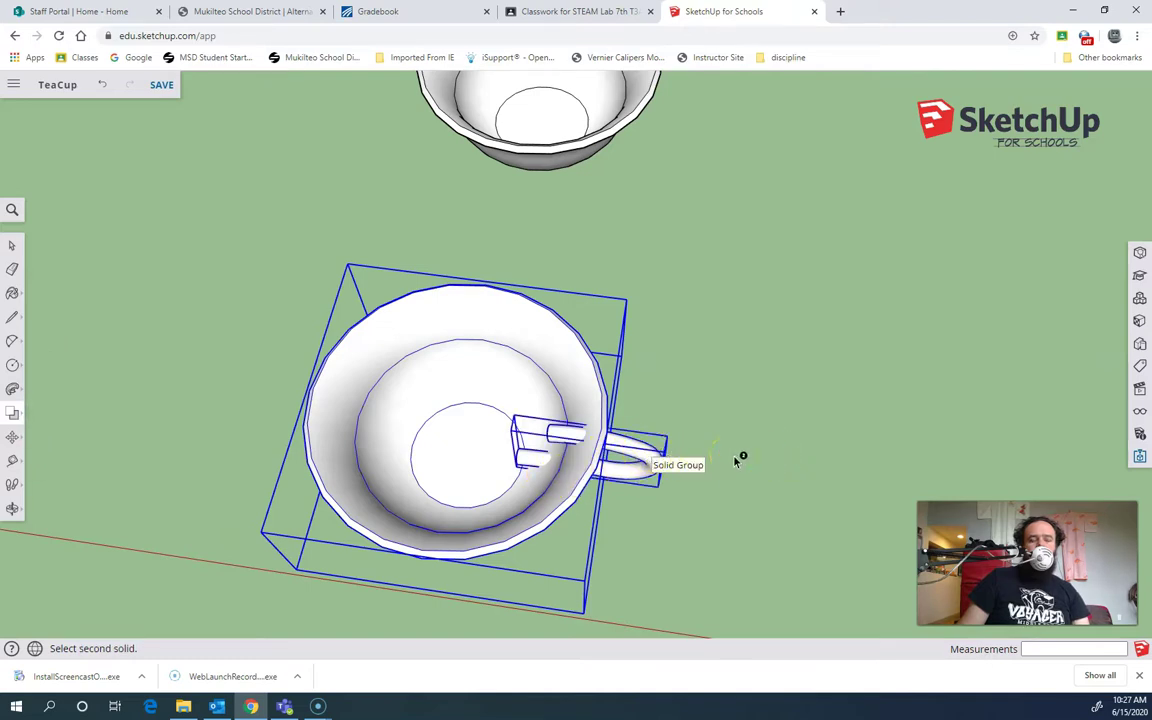
pyautogui.moveTo(736, 458); pyautogui.dragTo(429, 393, button='middle')
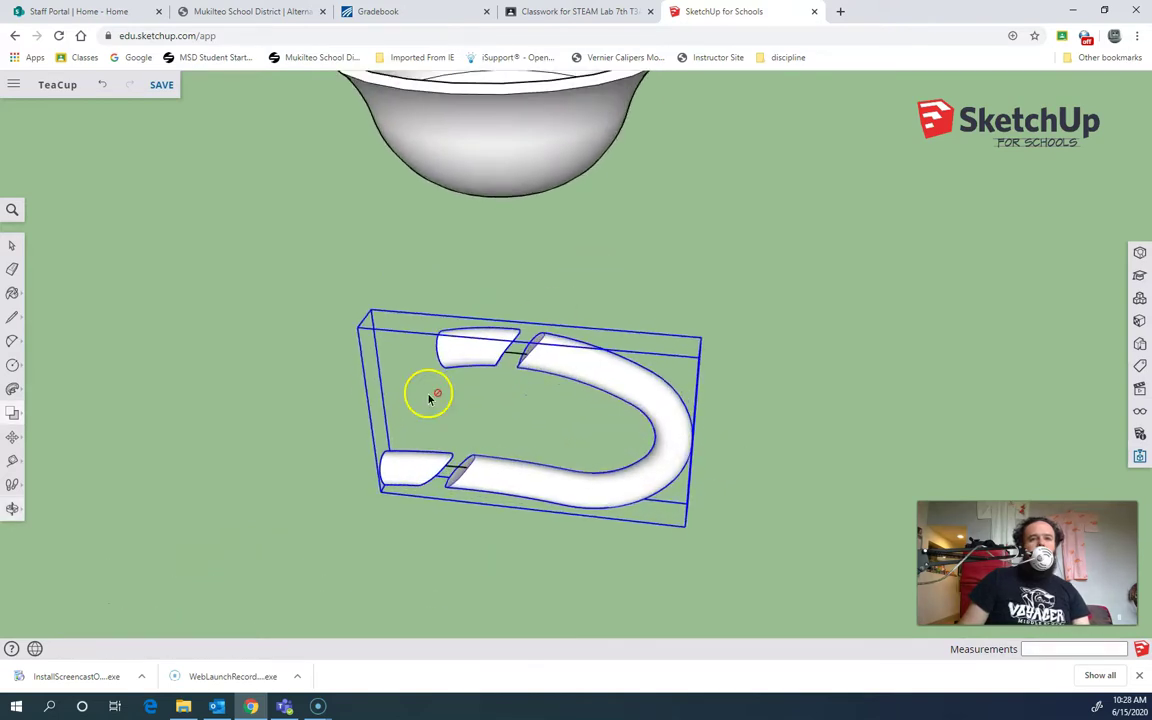
# Step: Erase the leftover edges bridging the gaps between the handle and its cut-off end pieces
pyautogui.click(12, 270)
pyautogui.click(510, 350)
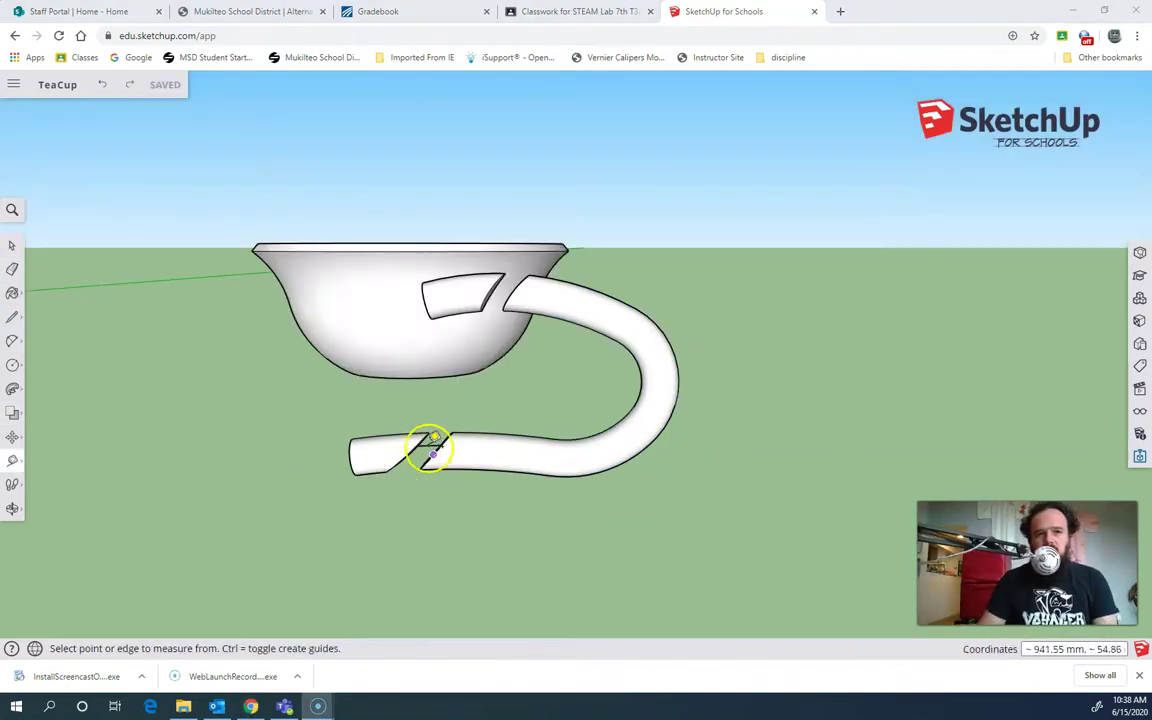
pyautogui.click(12, 272)
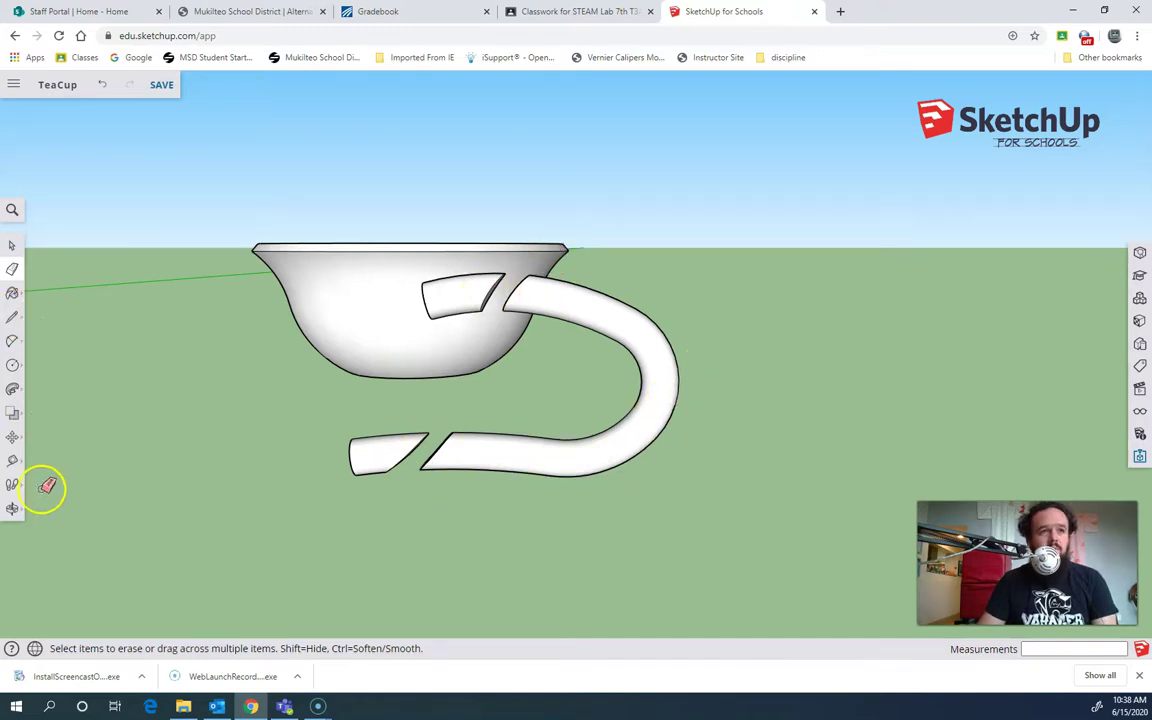
# Step: Place a section plane on the end face of the handle's lower leg
pyautogui.moveTo(303, 468)
pyautogui.mouseDown(button='middle')
pyautogui.moveTo(658, 404)
pyautogui.moveTo(730, 404)
pyautogui.mouseUp(button='middle')
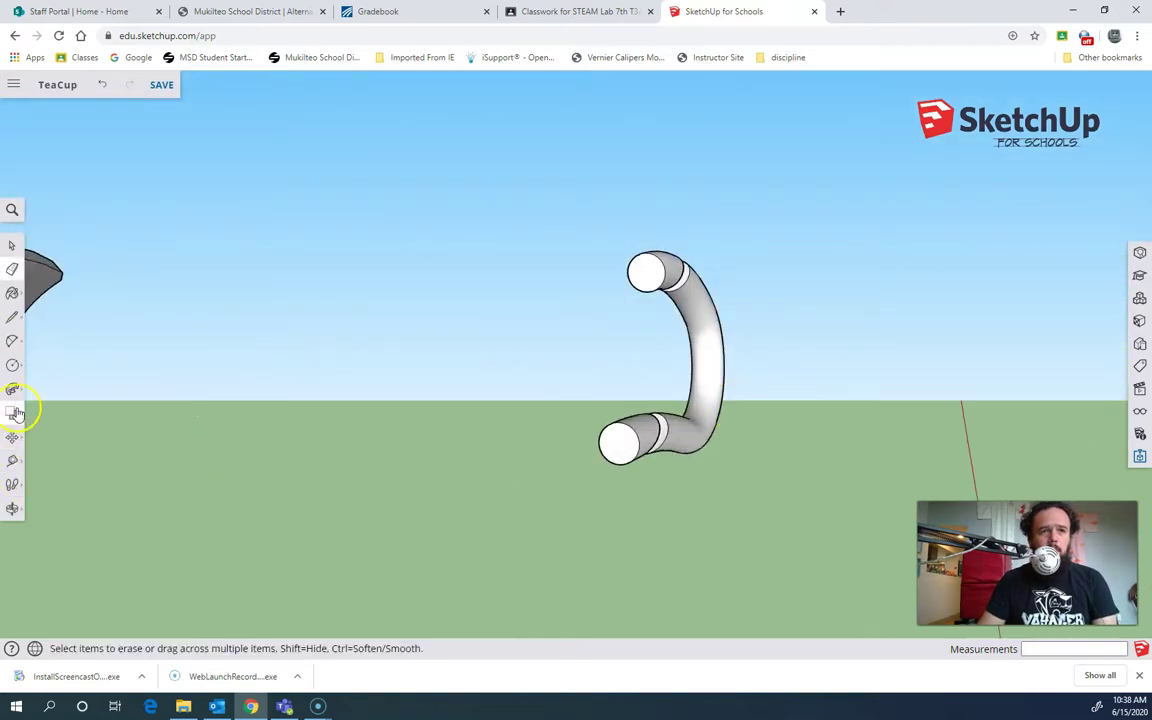
pyautogui.click(16, 445)
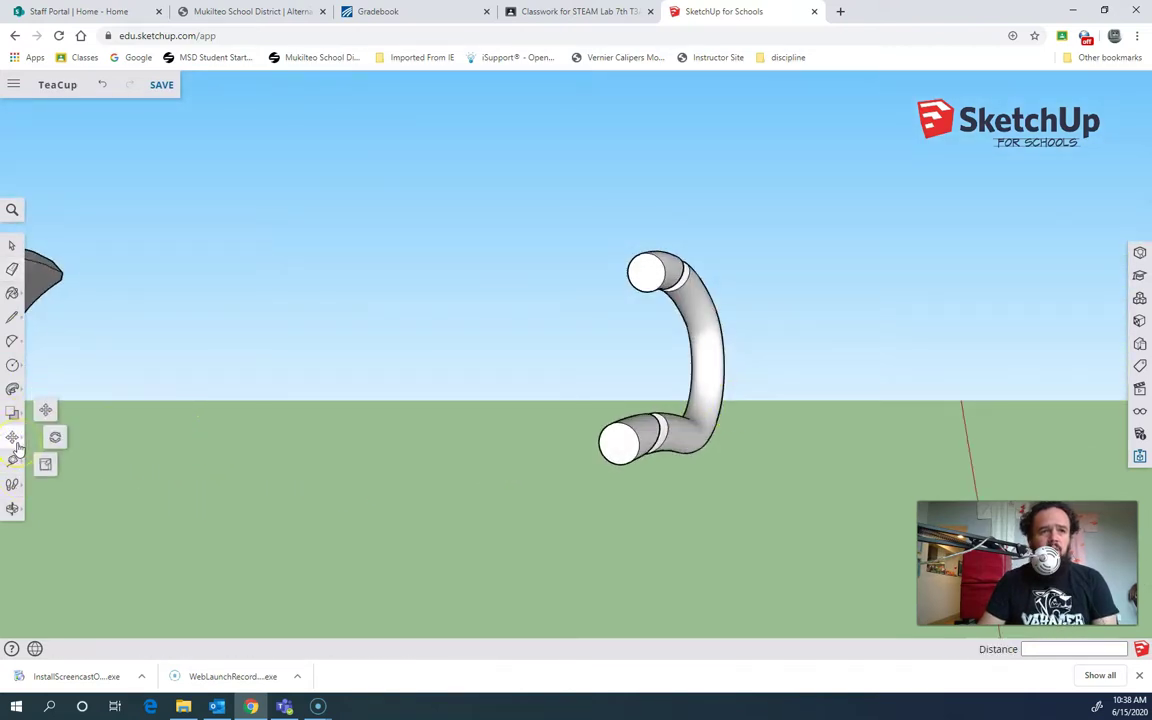
pyautogui.click(14, 464)
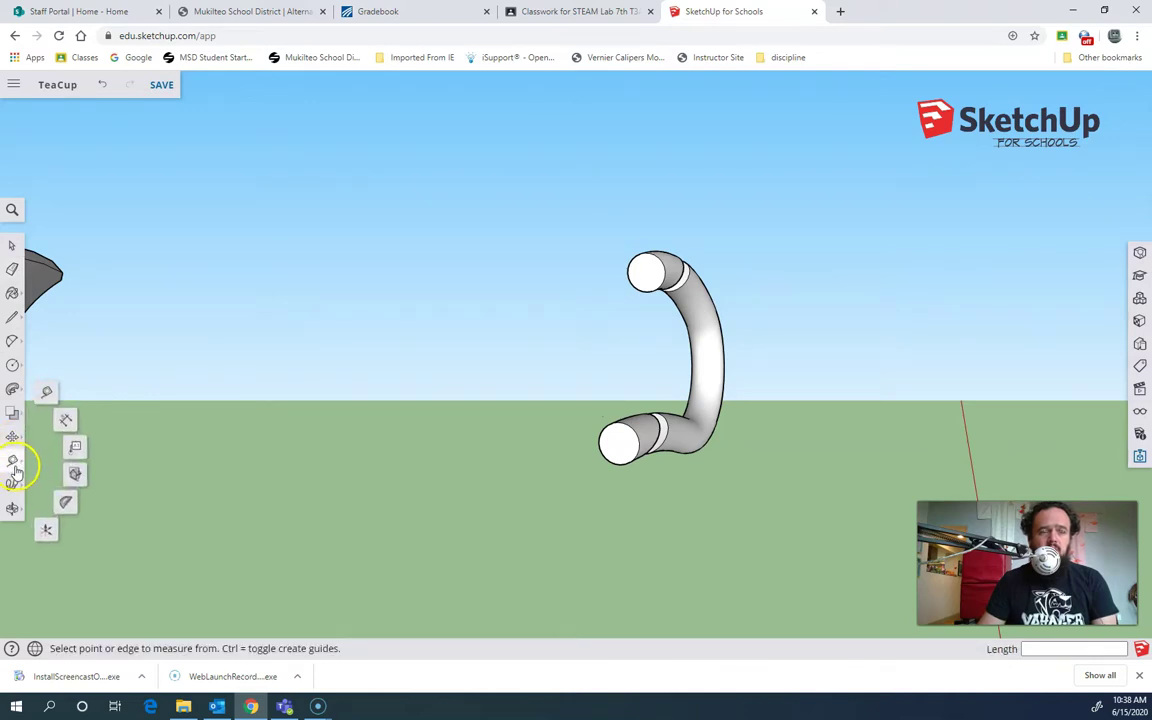
pyautogui.click(77, 475)
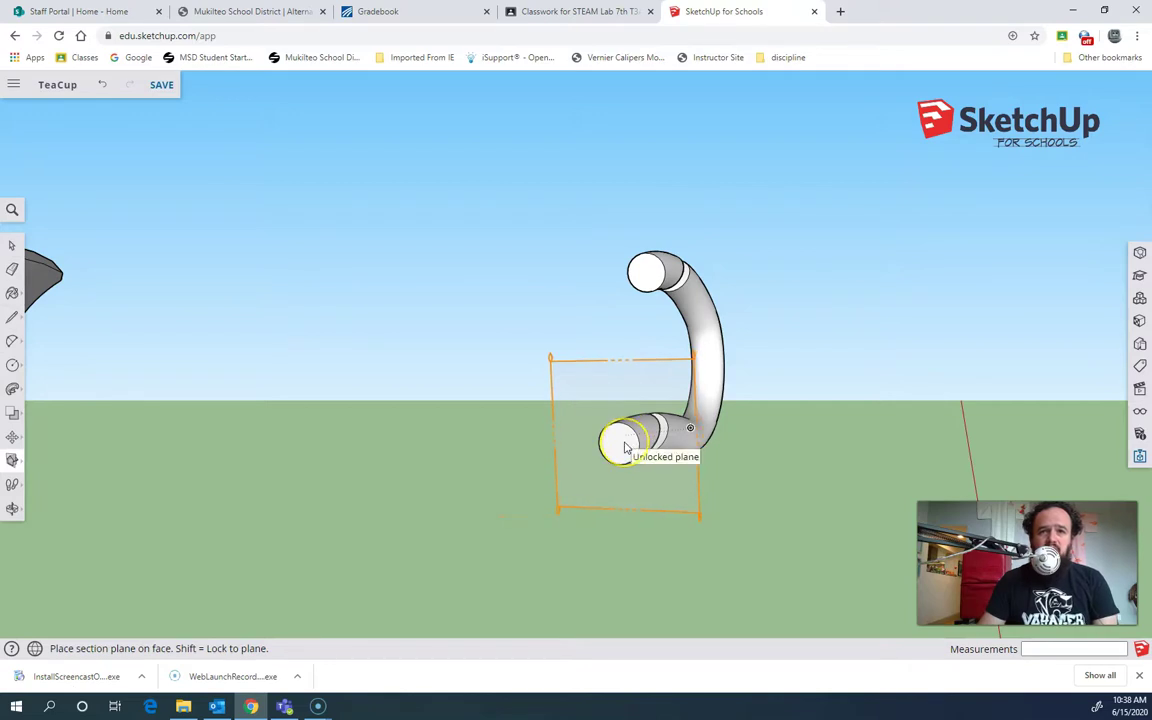
pyautogui.press('t')
pyautogui.moveTo(638, 436); pyautogui.dragTo(491, 411, button='middle')
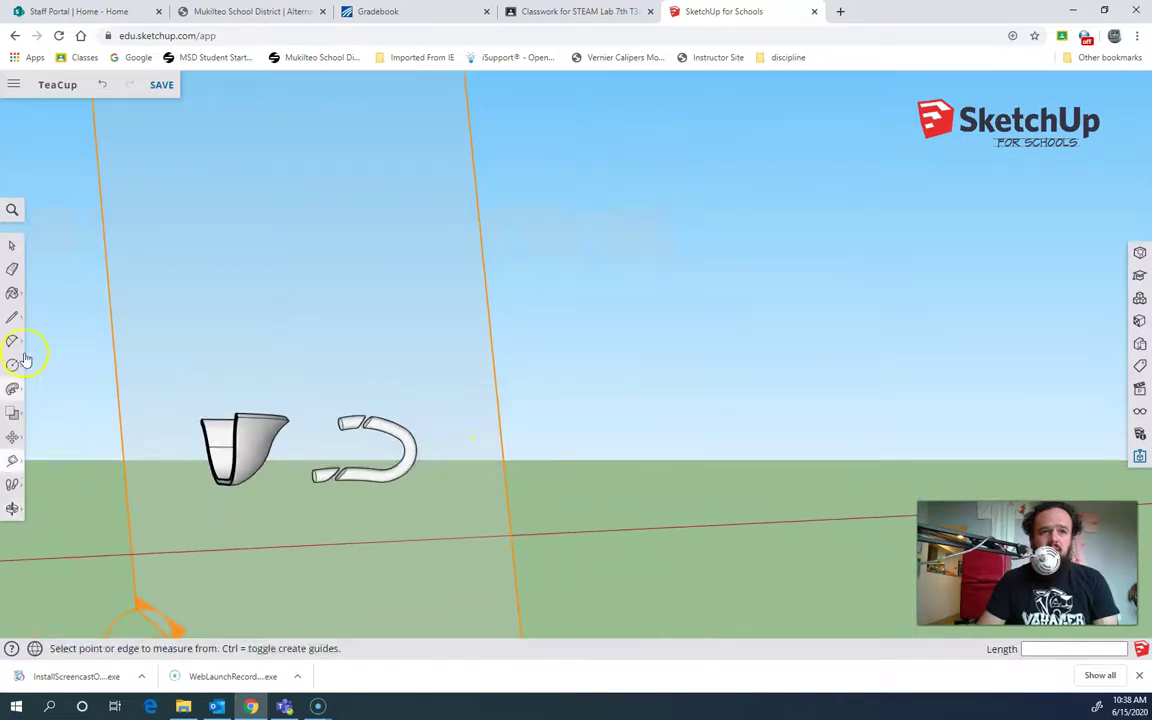
# Step: Move the section plane about 13 mm along the red axis to cut into the handle's lower end piece
pyautogui.click(11, 246)
pyautogui.click(474, 290)
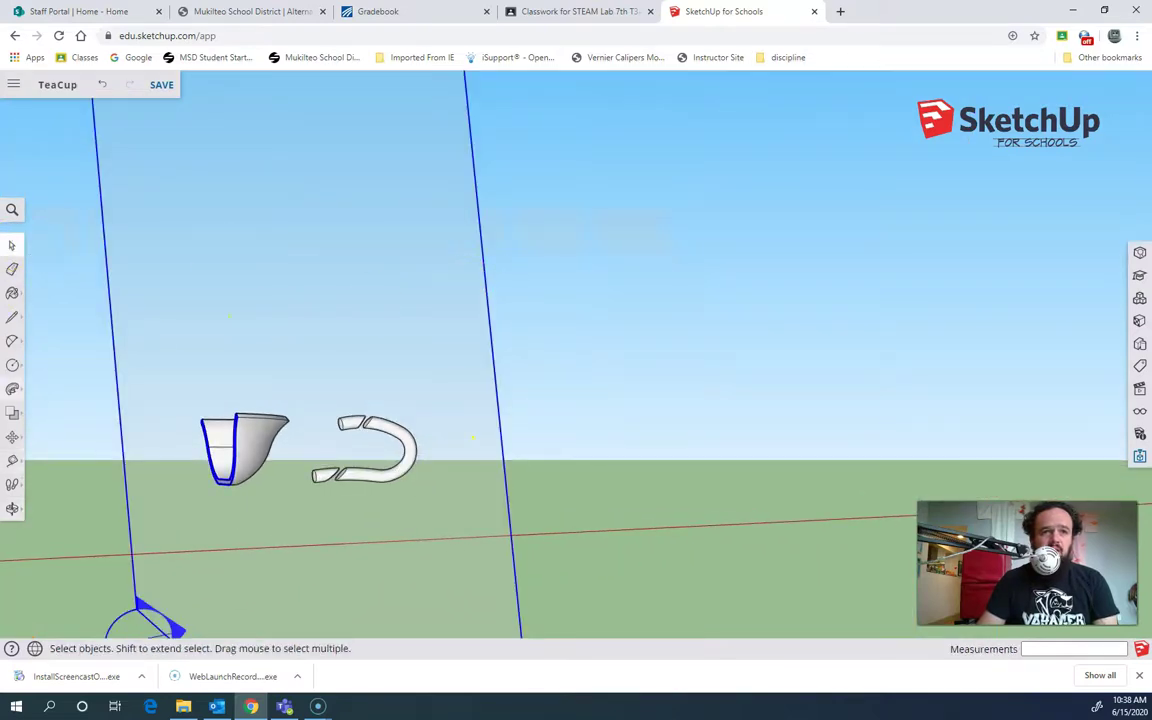
pyautogui.click(14, 440)
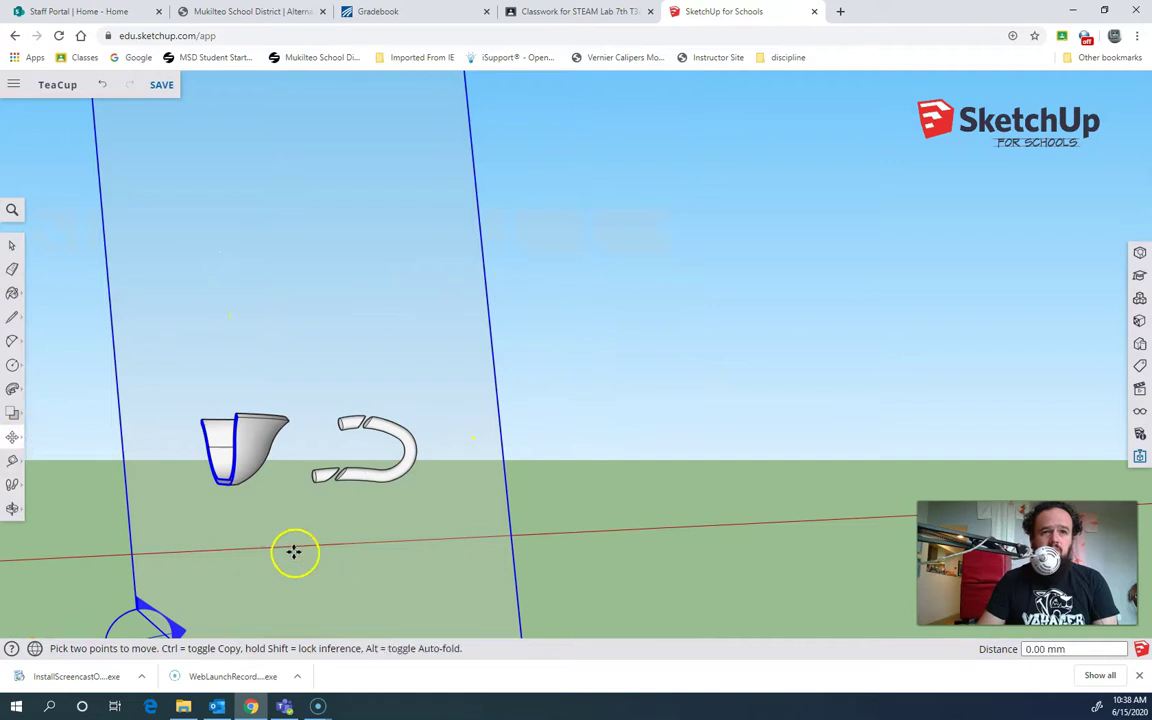
pyautogui.click(334, 539)
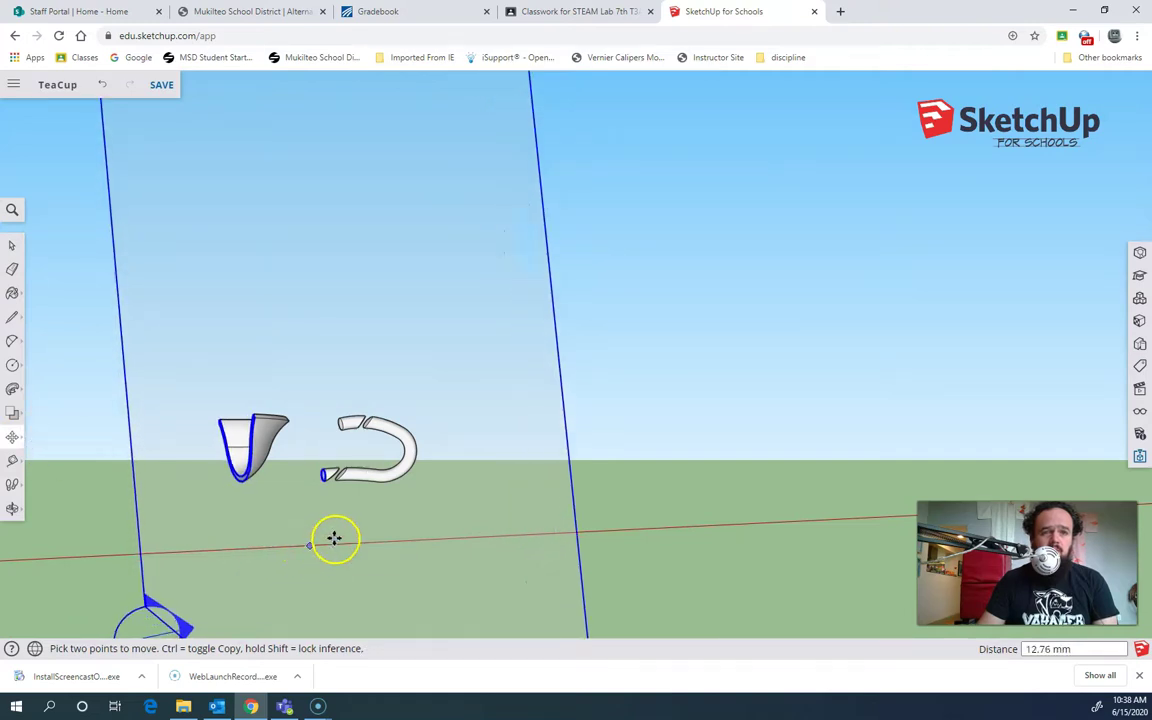
pyautogui.moveTo(334, 539); pyautogui.dragTo(423, 570, button='middle')
pyautogui.moveTo(427, 525); pyautogui.dragTo(758, 519, button='middle')
pyautogui.moveTo(471, 514); pyautogui.dragTo(441, 476, button='middle')
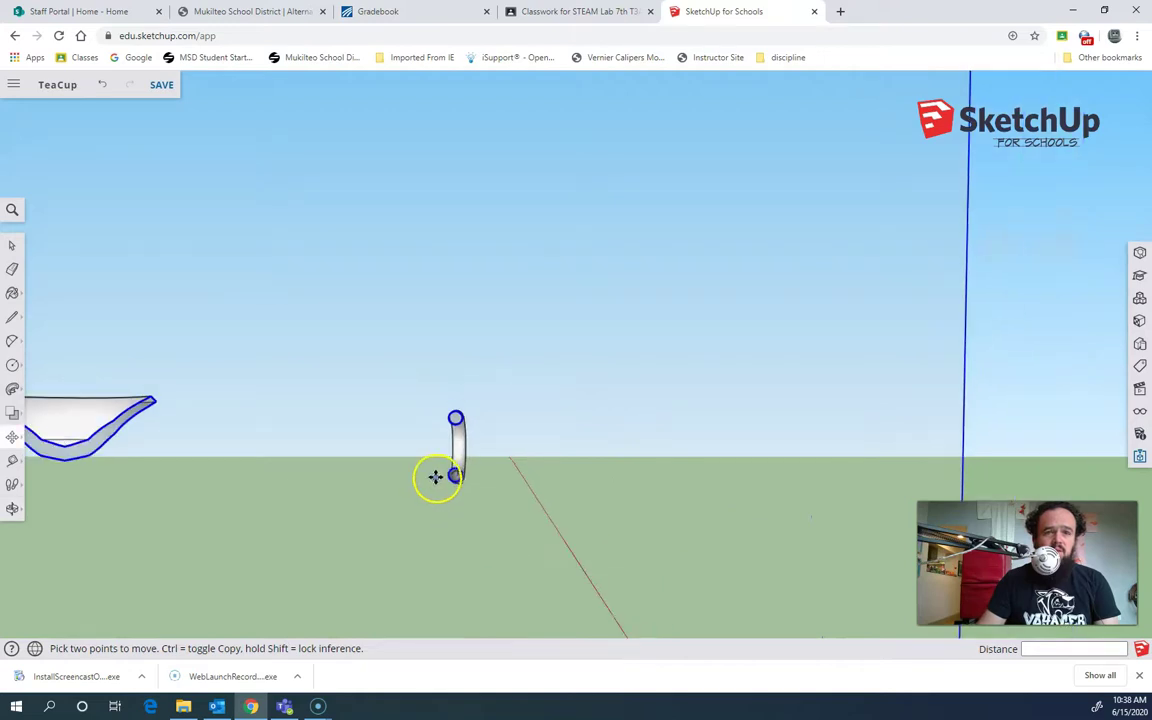
pyautogui.scroll(6, 445, 474)
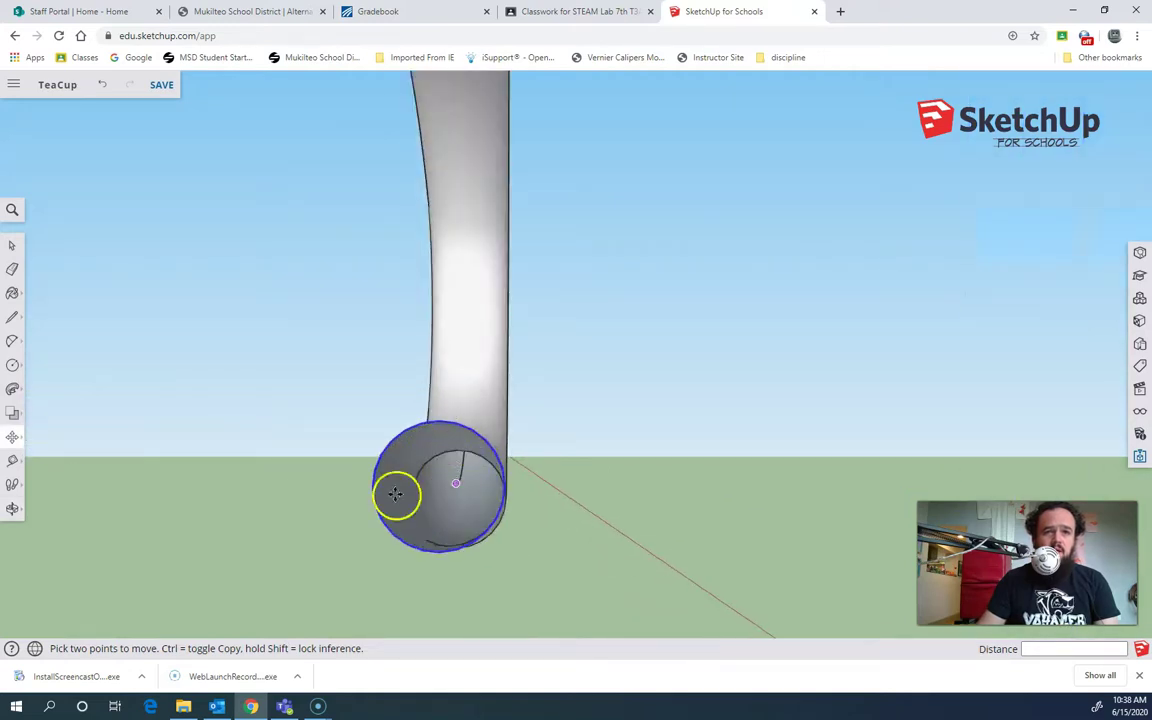
# Step: Delete the small stray edge inside the lower leg of the handle
pyautogui.click(11, 245)
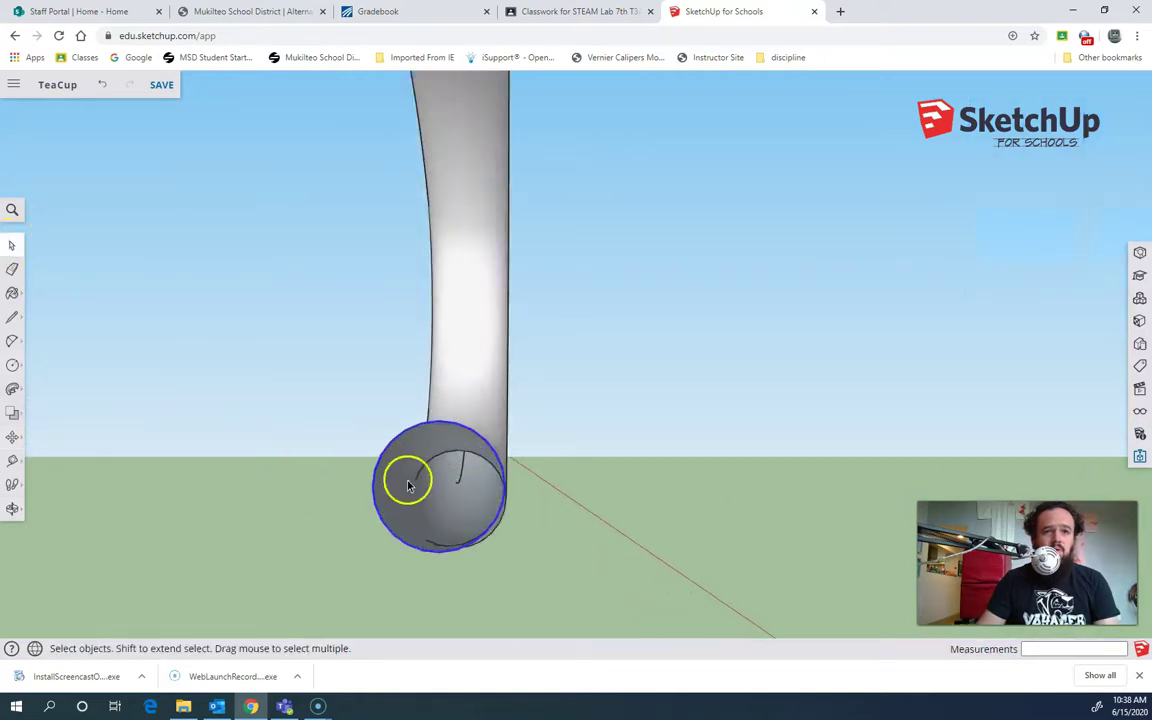
pyautogui.click(460, 485)
pyautogui.scroll(-4, 460, 490)
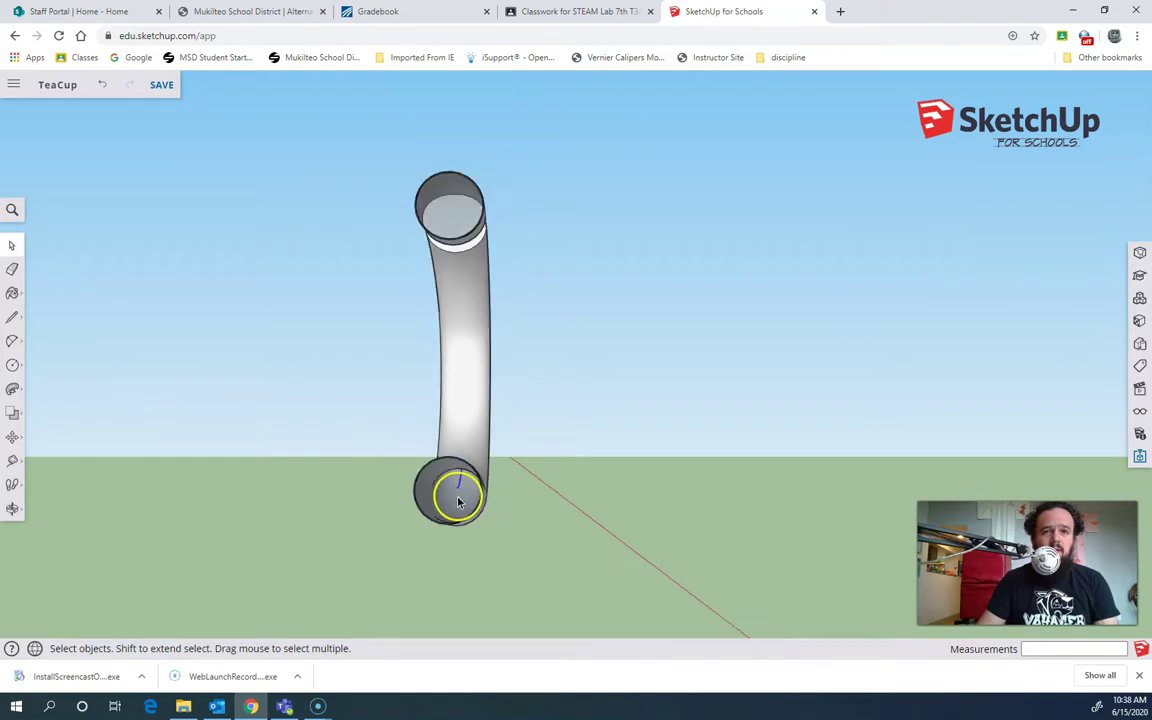
pyautogui.moveTo(458, 488)
pyautogui.mouseDown(button='middle')
pyautogui.moveTo(437, 478)
pyautogui.moveTo(442, 504)
pyautogui.mouseUp(button='middle')
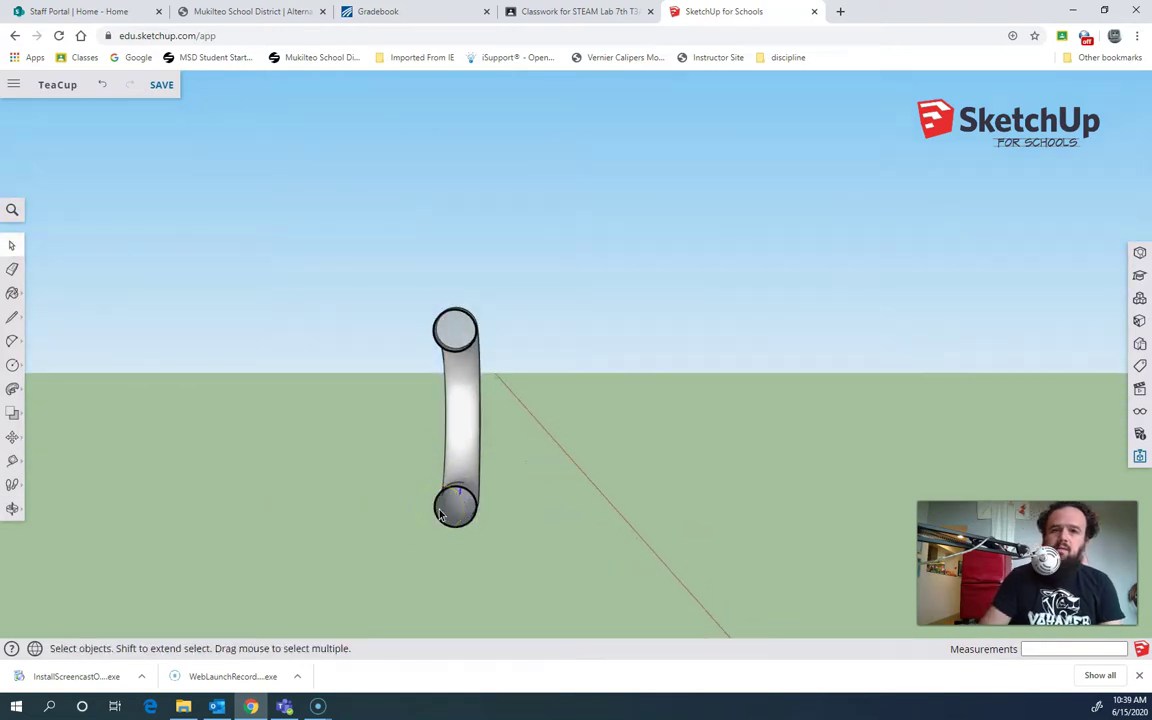
pyautogui.scroll(-3, 699, 496)
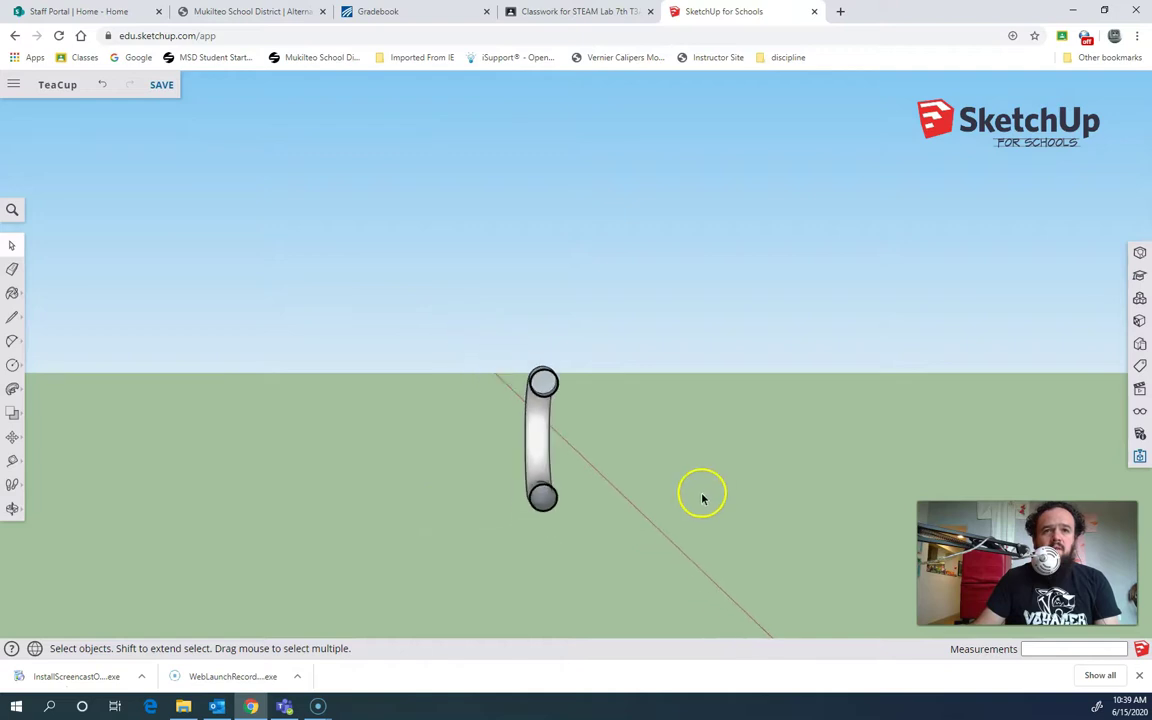
# Step: Delete the section plane cutting through the bowl copy and the handle
pyautogui.moveTo(699, 496); pyautogui.dragTo(751, 474, button='middle')
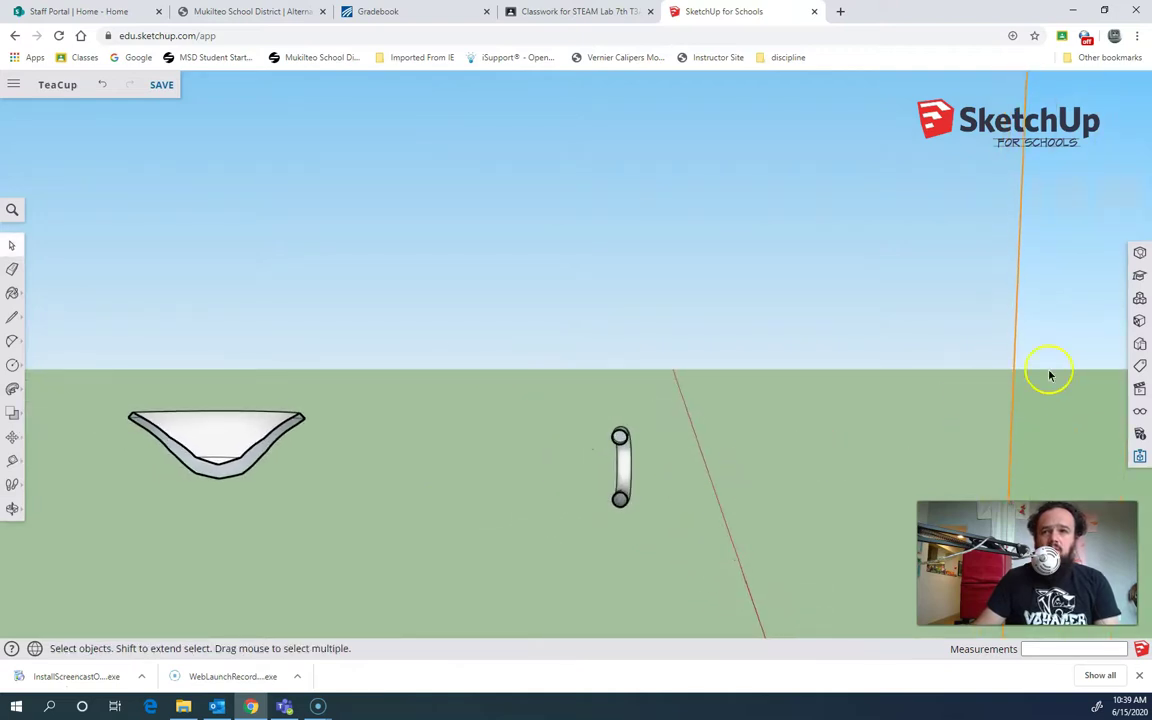
pyautogui.hotkey('ctrl', 'a')
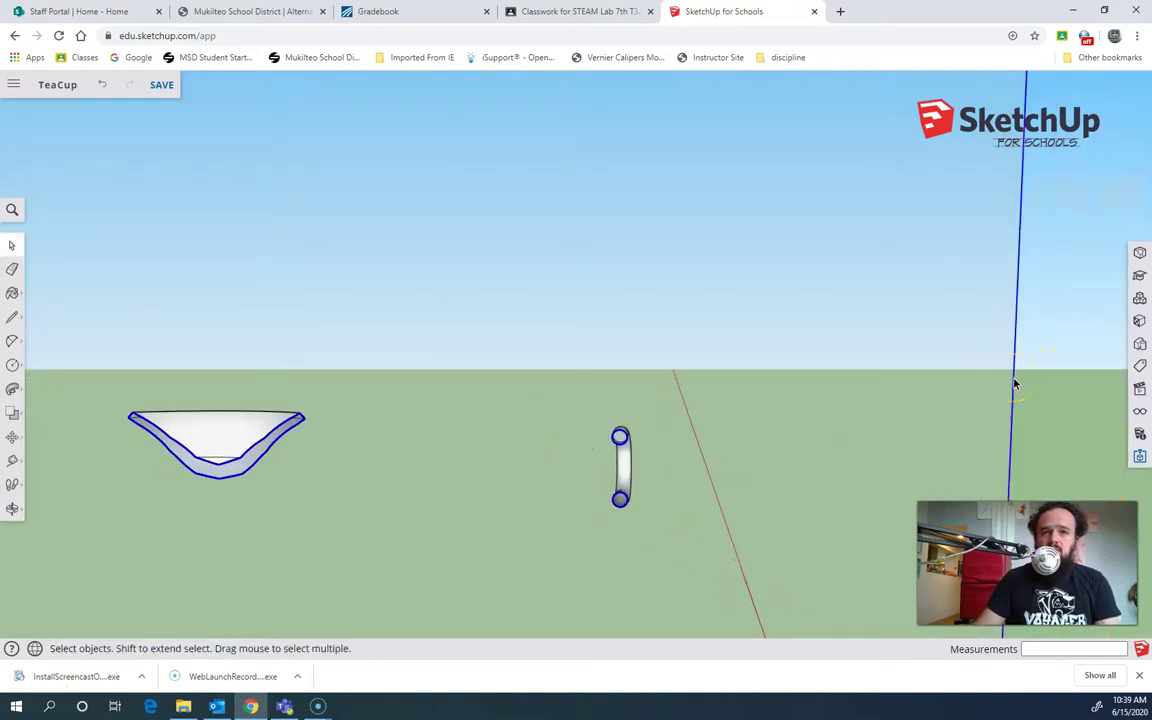
pyautogui.click(1014, 384)
# Step: Explode the handle group into separate geometry and clear the selection
pyautogui.moveTo(605, 398); pyautogui.dragTo(375, 483, button='middle')
pyautogui.scroll(5, 561, 418)
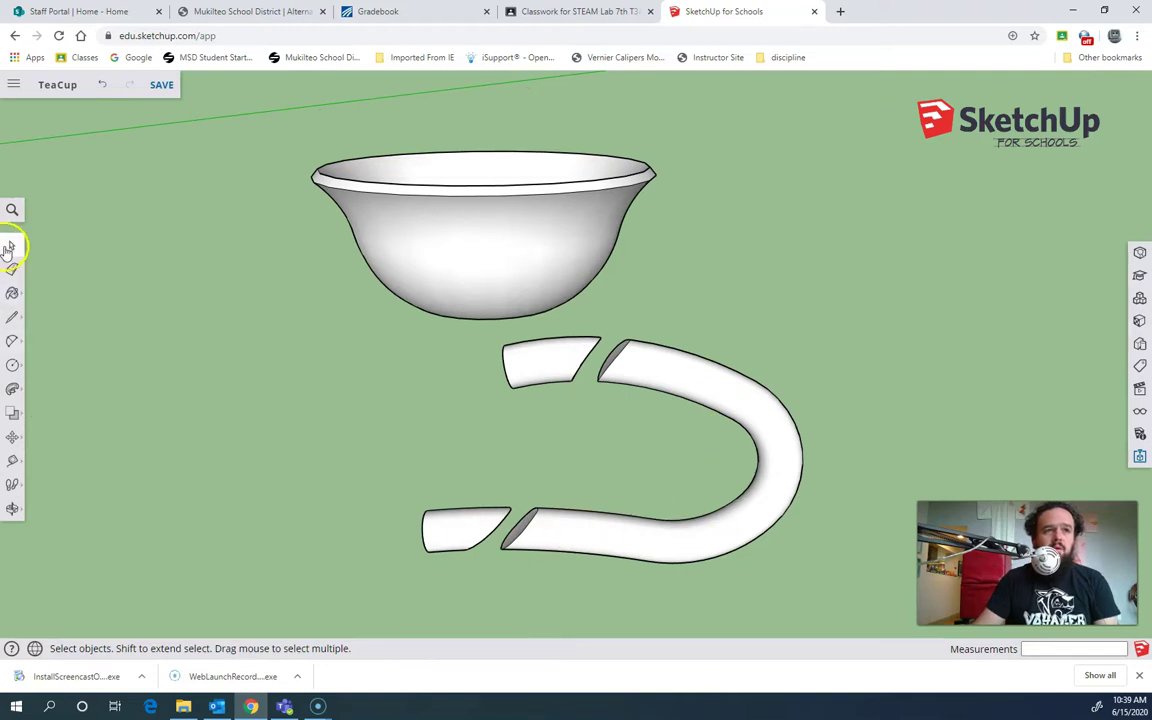
pyautogui.click(686, 362)
pyautogui.rightClick(684, 364)
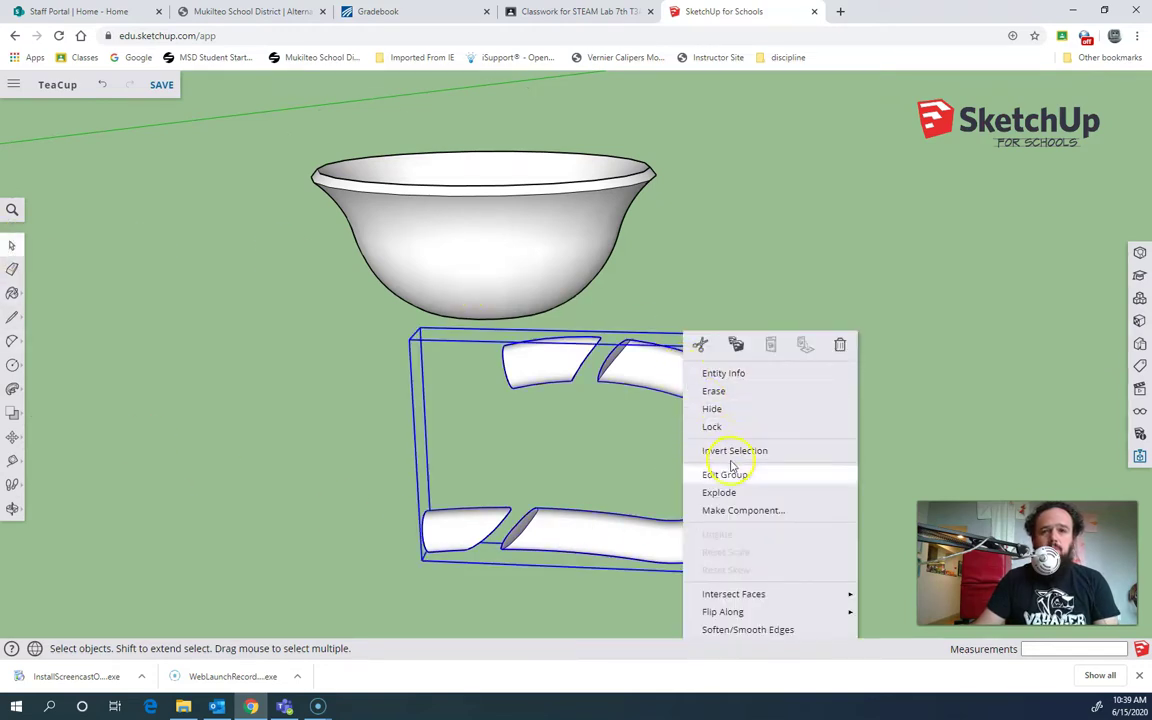
pyautogui.click(737, 494)
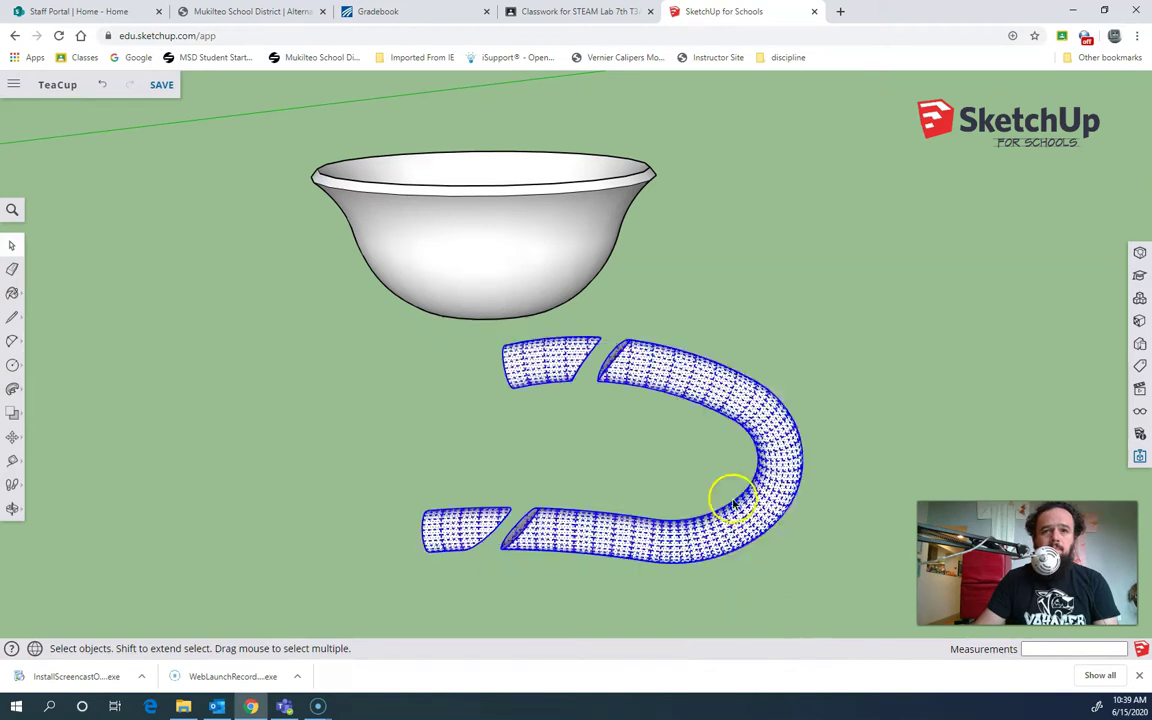
pyautogui.click(640, 495)
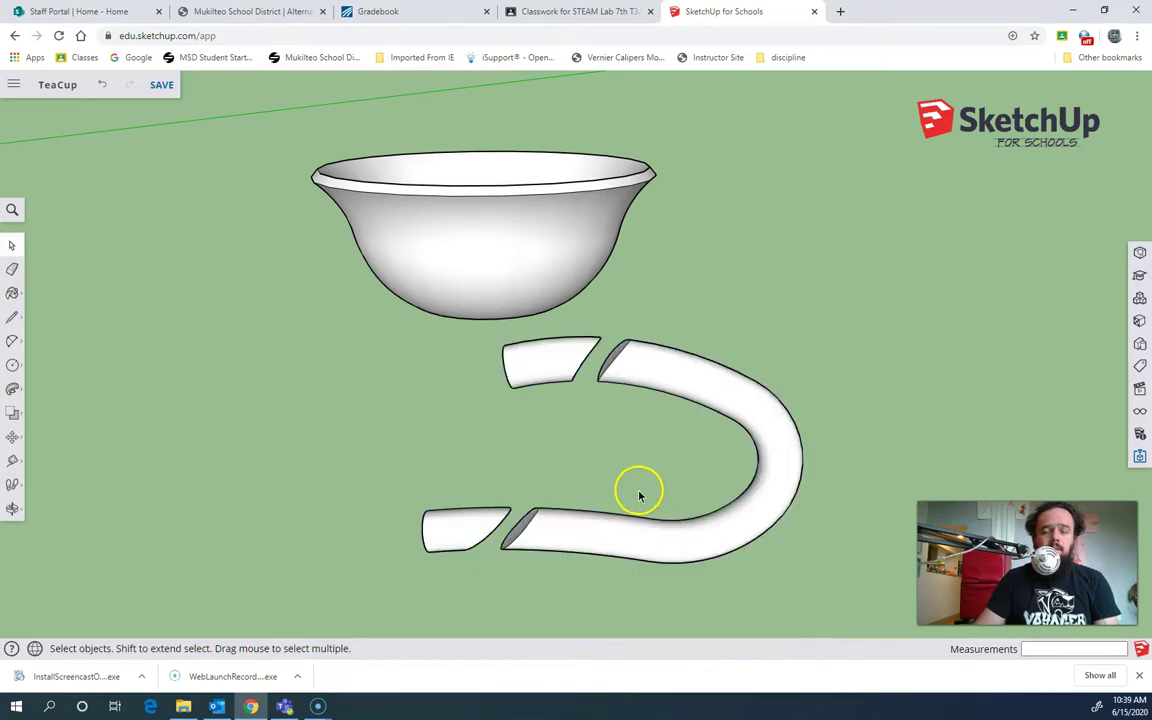
# Step: Delete the two cut-off end pieces of the handle
pyautogui.click(530, 366)
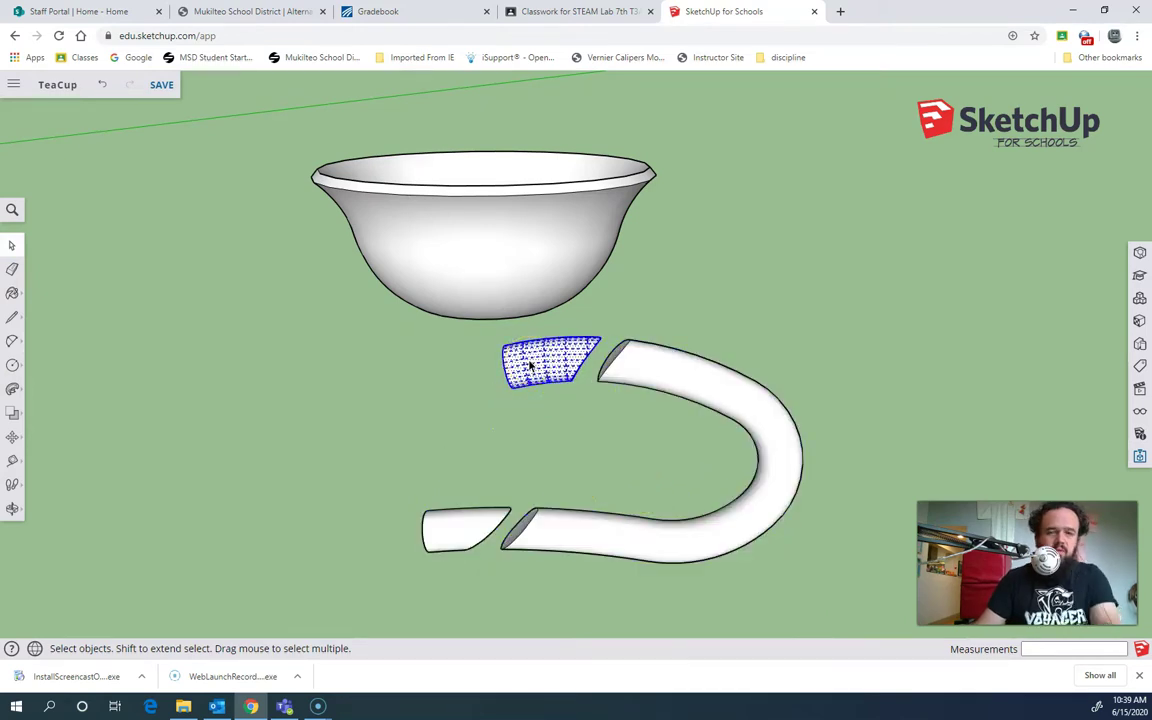
pyautogui.click(479, 521)
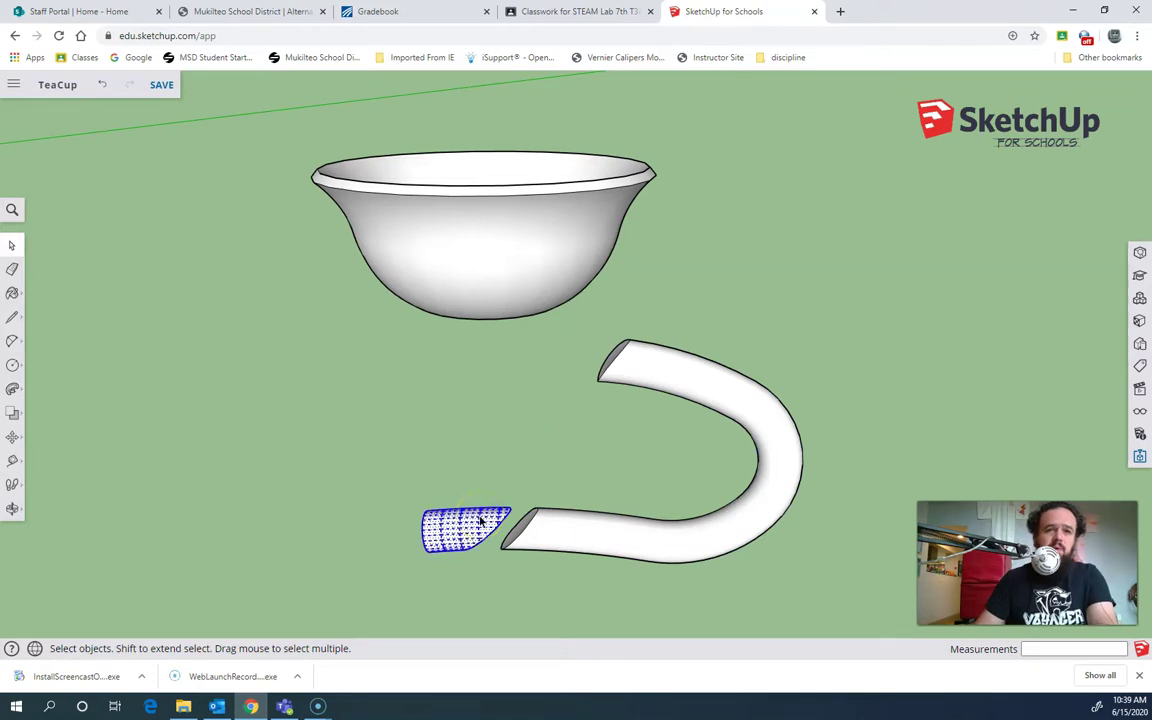
pyautogui.press('Delete')
# Step: Make the remaining curved handle geometry a group
pyautogui.click(637, 538)
pyautogui.rightClick(635, 540)
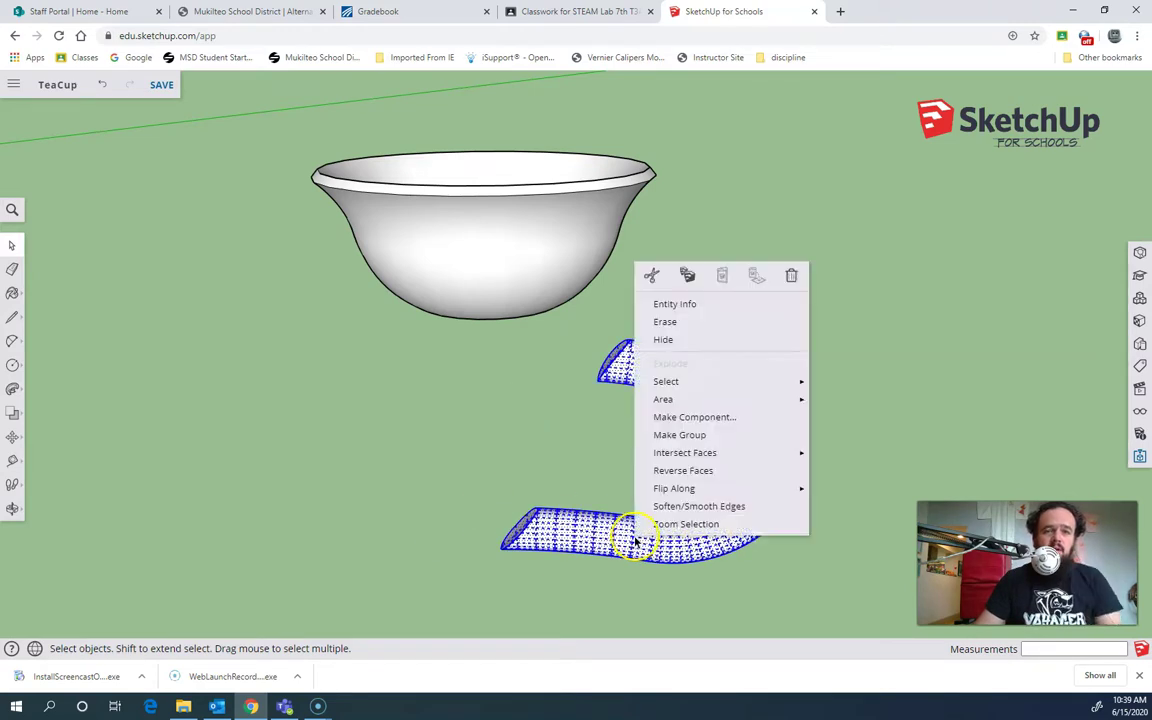
pyautogui.click(720, 435)
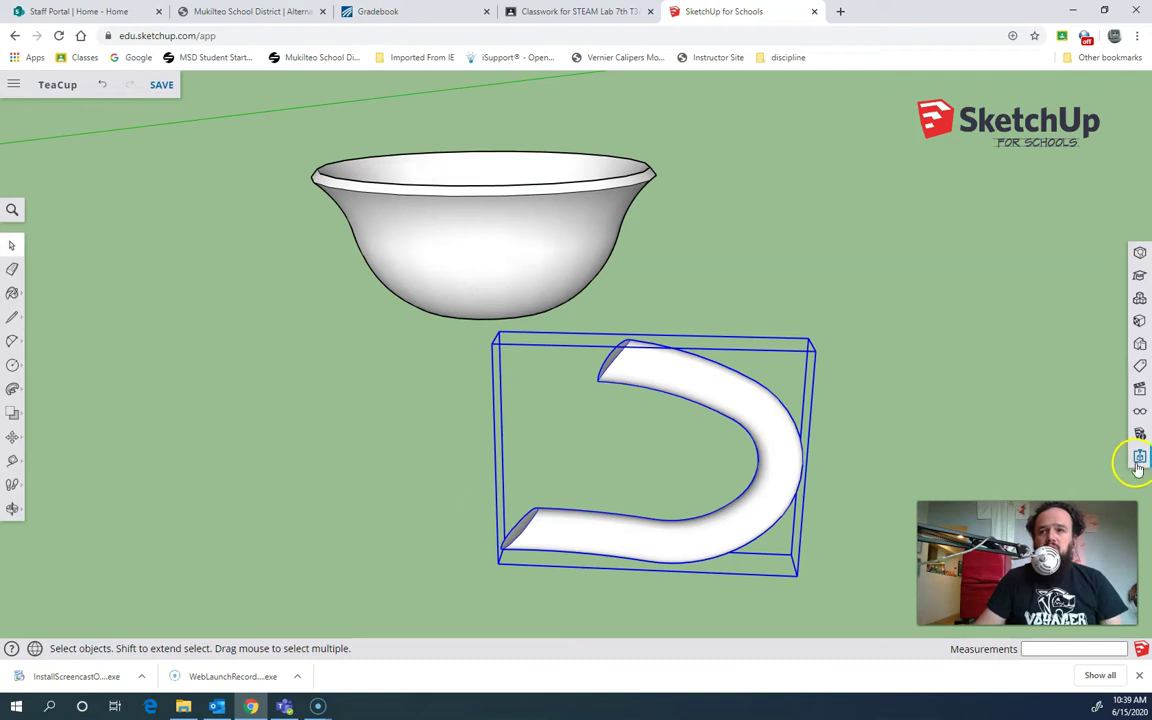
# Step: Inspect the handle group for issues with Solid Inspector, checking it briefly in X-ray display
pyautogui.click(1139, 457)
pyautogui.click(1018, 206)
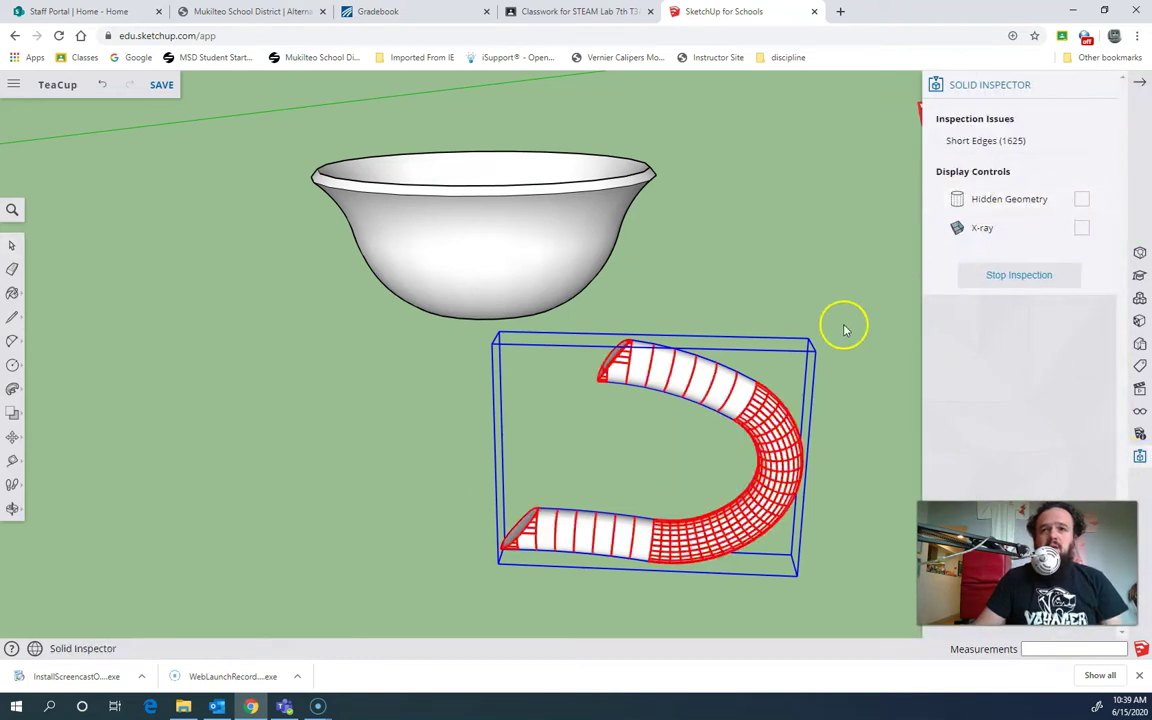
pyautogui.moveTo(735, 329); pyautogui.dragTo(980, 273, button='middle')
pyautogui.moveTo(793, 316); pyautogui.dragTo(540, 293, button='middle')
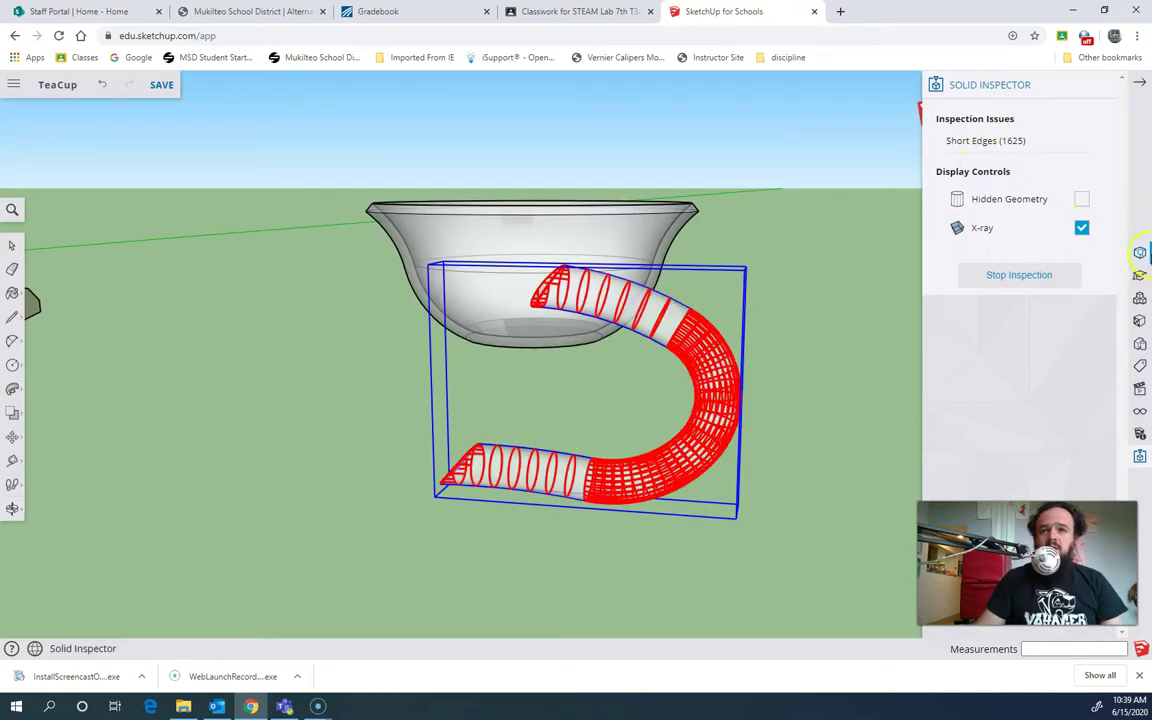
pyautogui.click(1083, 230)
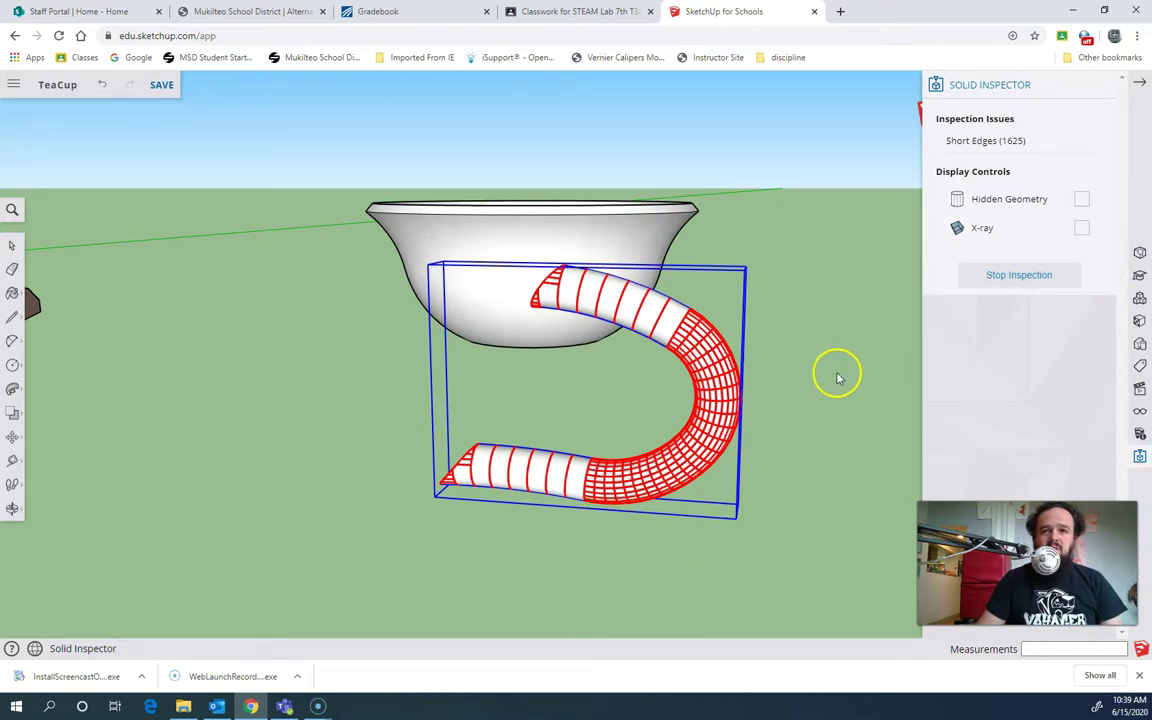
pyautogui.click(808, 398)
pyautogui.moveTo(676, 329); pyautogui.dragTo(625, 483, button='middle')
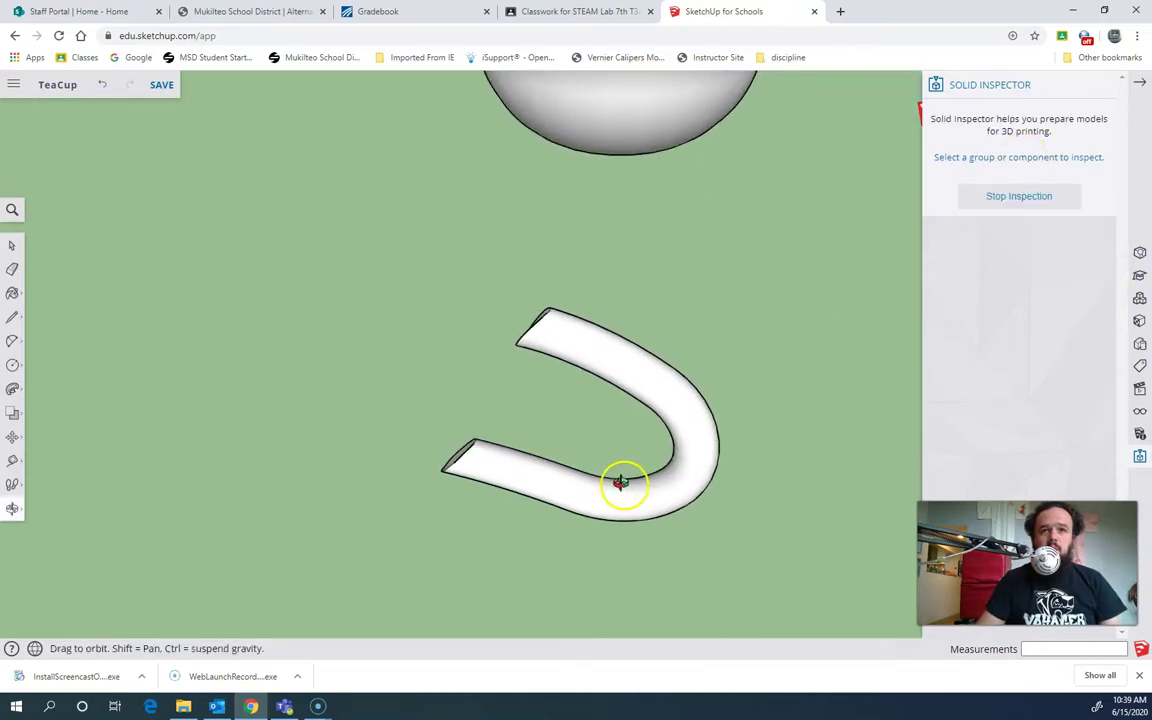
pyautogui.scroll(2, 453, 311)
pyautogui.scroll(-5, 470, 309)
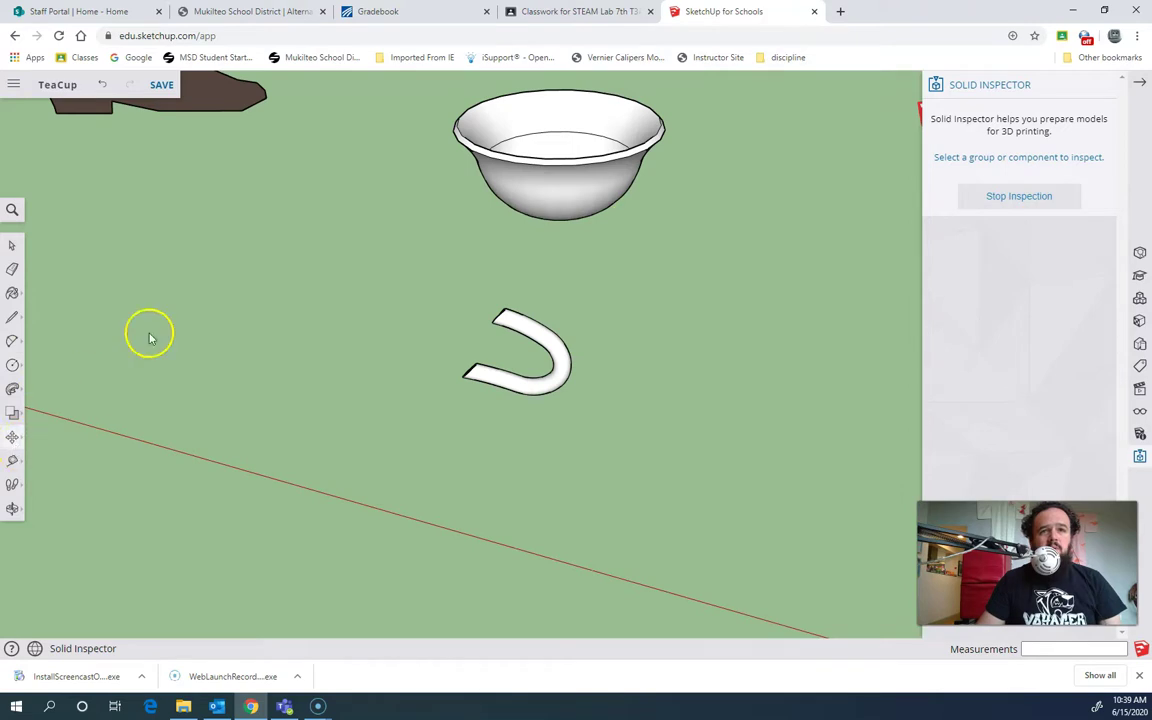
# Step: Move the bowl 200 mm along the green axis so it meets the trimmed ends of the handle
pyautogui.click(527, 192)
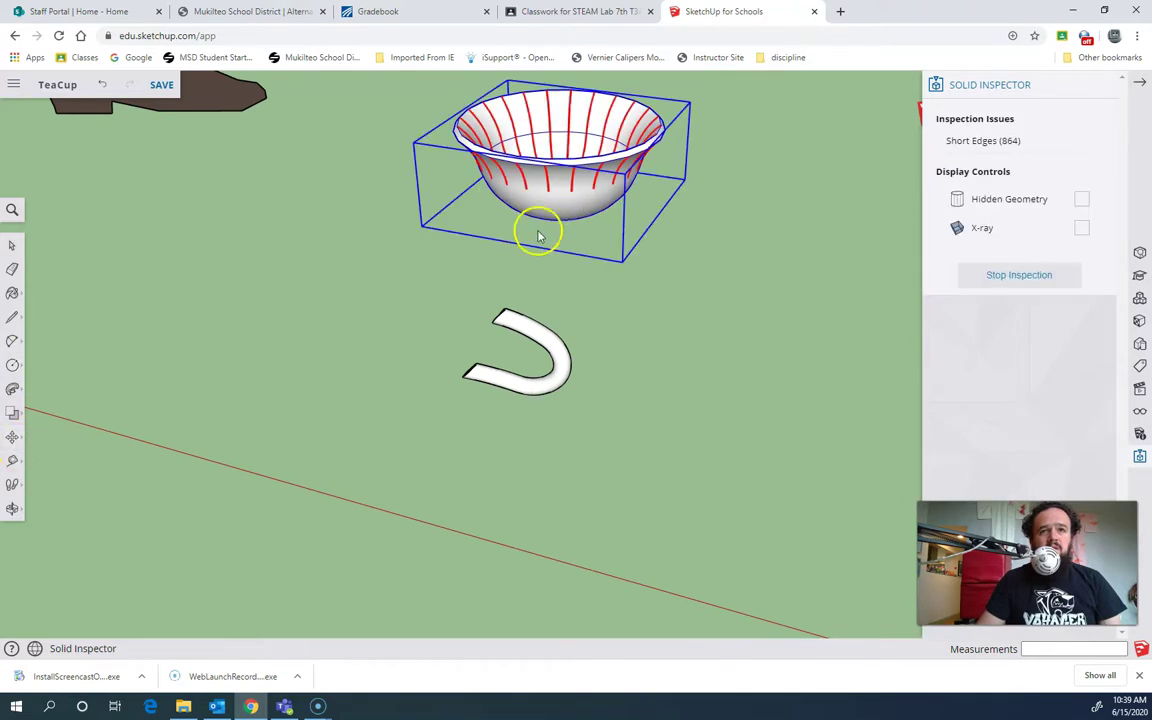
pyautogui.click(8, 437)
pyautogui.click(643, 295)
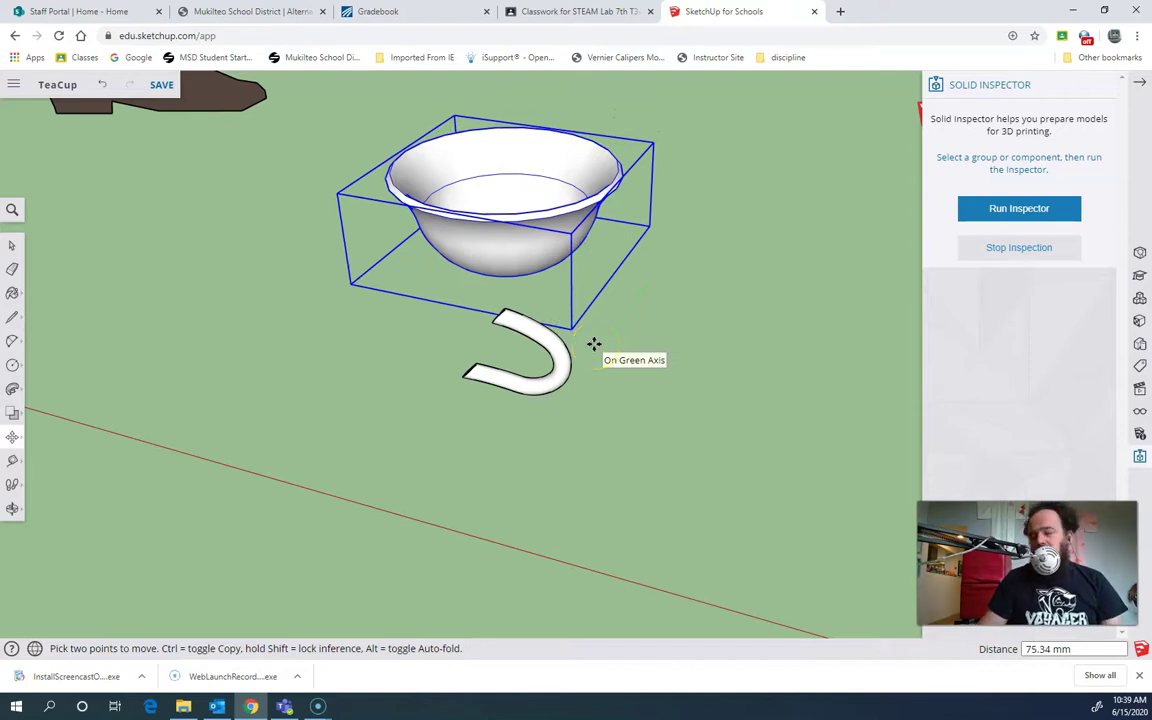
pyautogui.write('200')
pyautogui.press('Return')
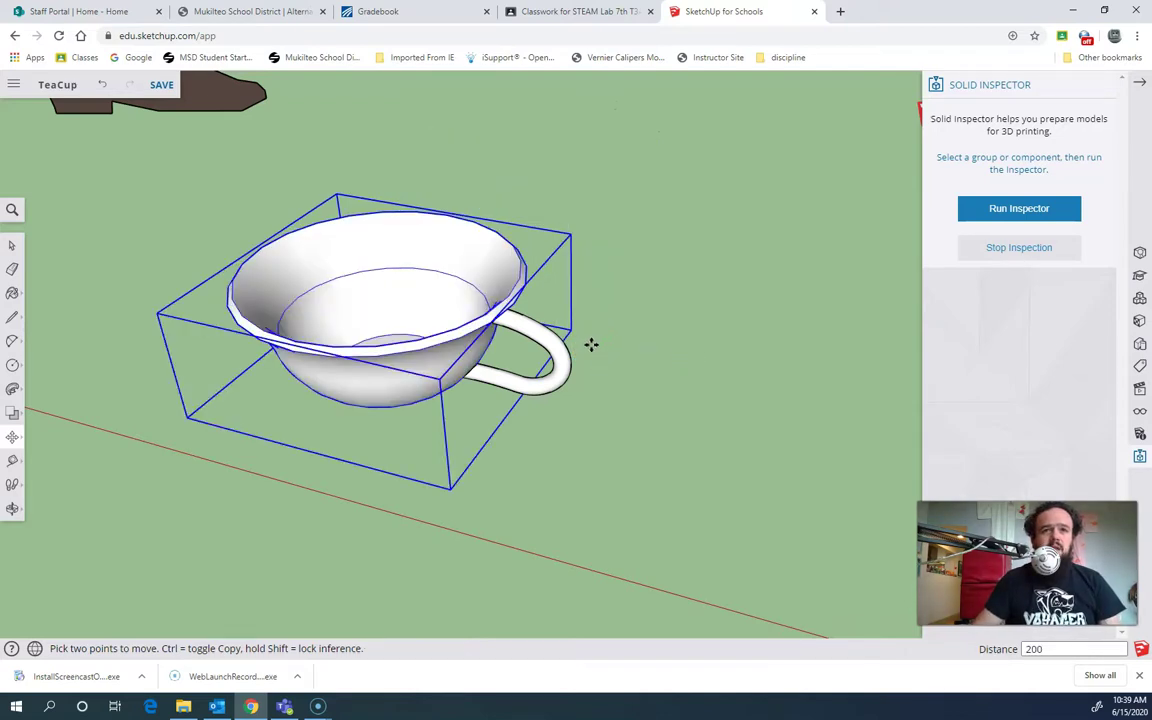
pyautogui.click(691, 407)
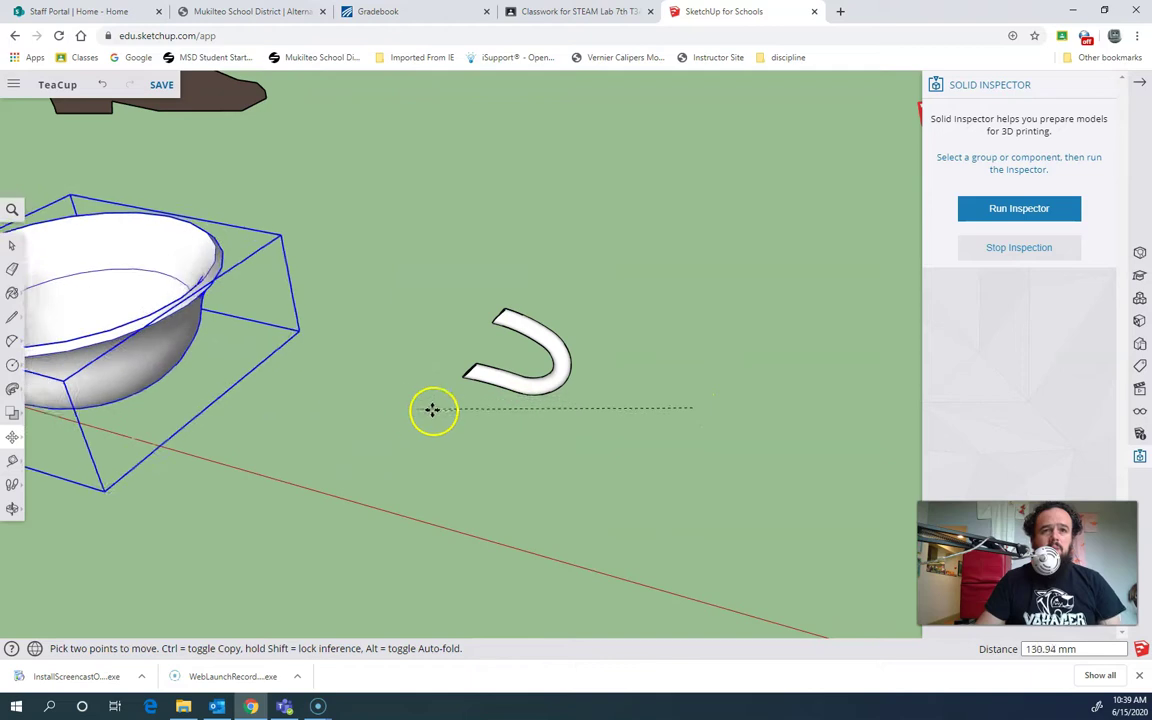
pyautogui.press('Escape')
# Step: Join the bowl and the handle into a single solid with the solid tools
pyautogui.moveTo(733, 496); pyautogui.dragTo(620, 267, button='middle')
pyautogui.scroll(-1, 465, 288)
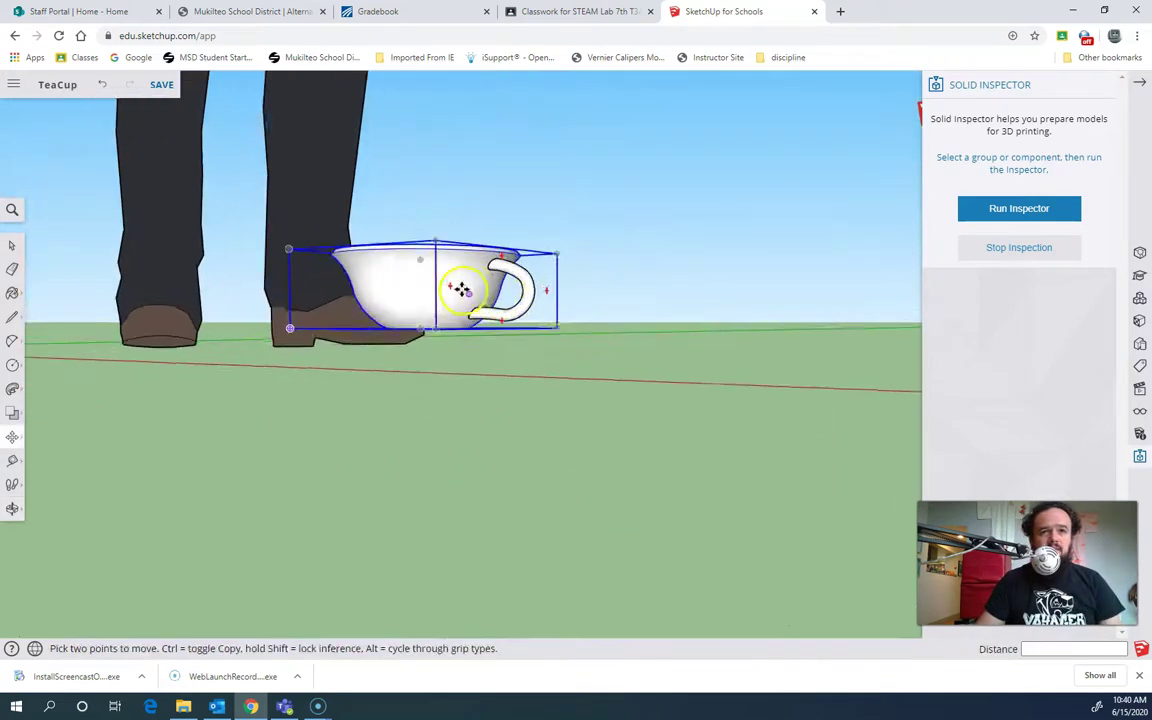
pyautogui.scroll(4, 522, 325)
pyautogui.scroll(3, 527, 330)
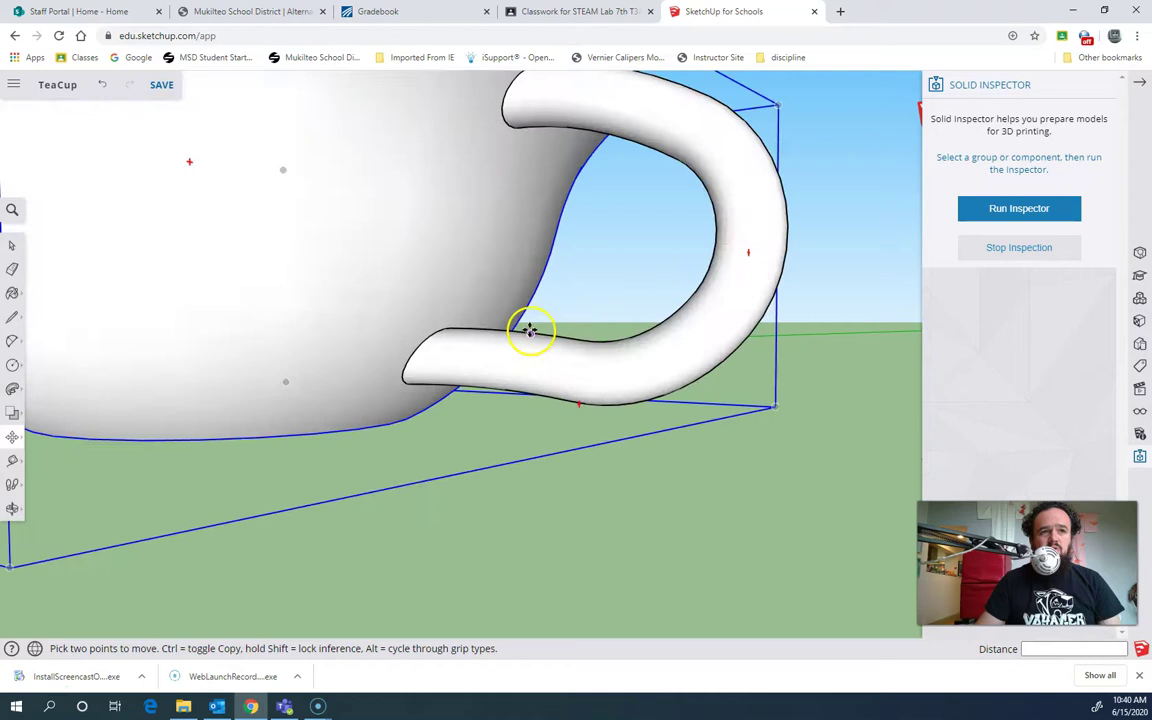
pyautogui.click(15, 418)
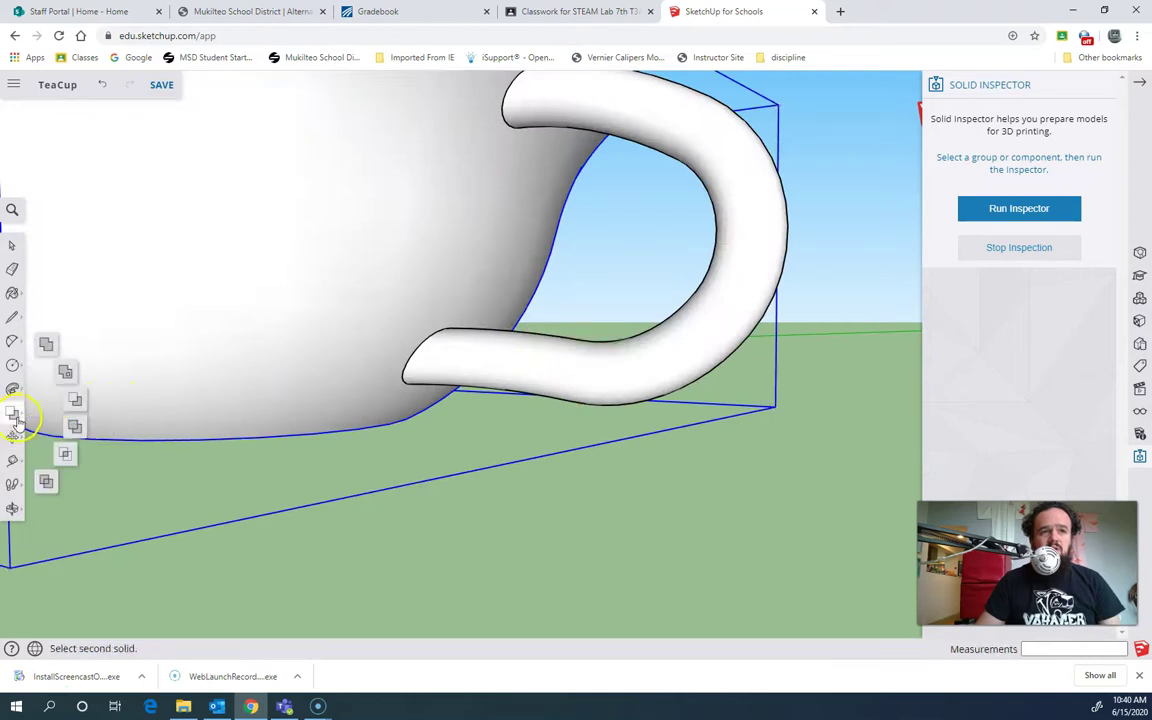
pyautogui.click(47, 344)
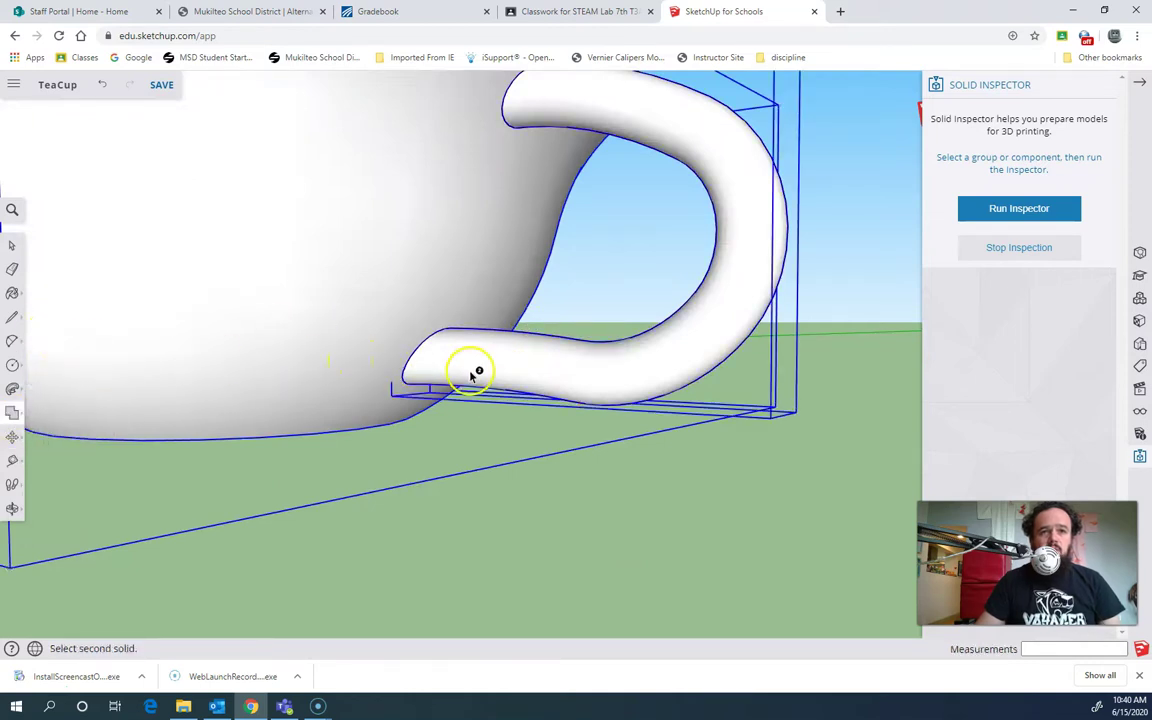
pyautogui.click(415, 370)
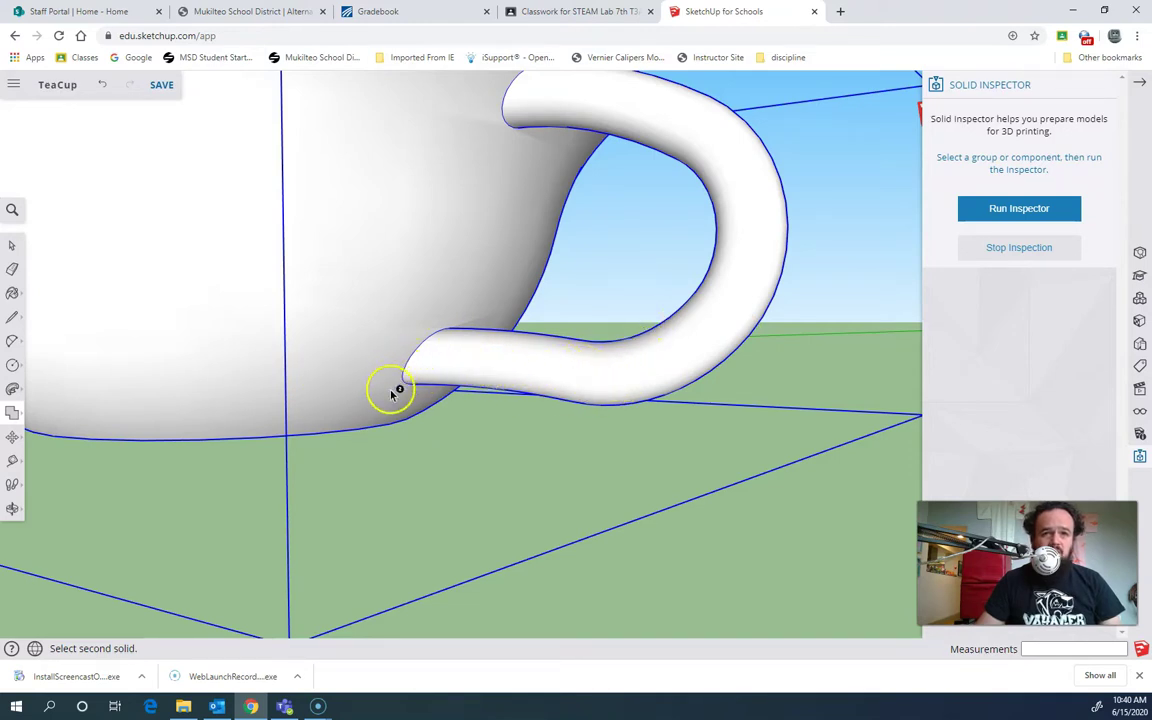
# Step: Run Solid Inspector on the joined teacup to check it for issues, and close the inspector panel
pyautogui.moveTo(257, 381); pyautogui.dragTo(508, 493, button='middle')
pyautogui.click(1050, 212)
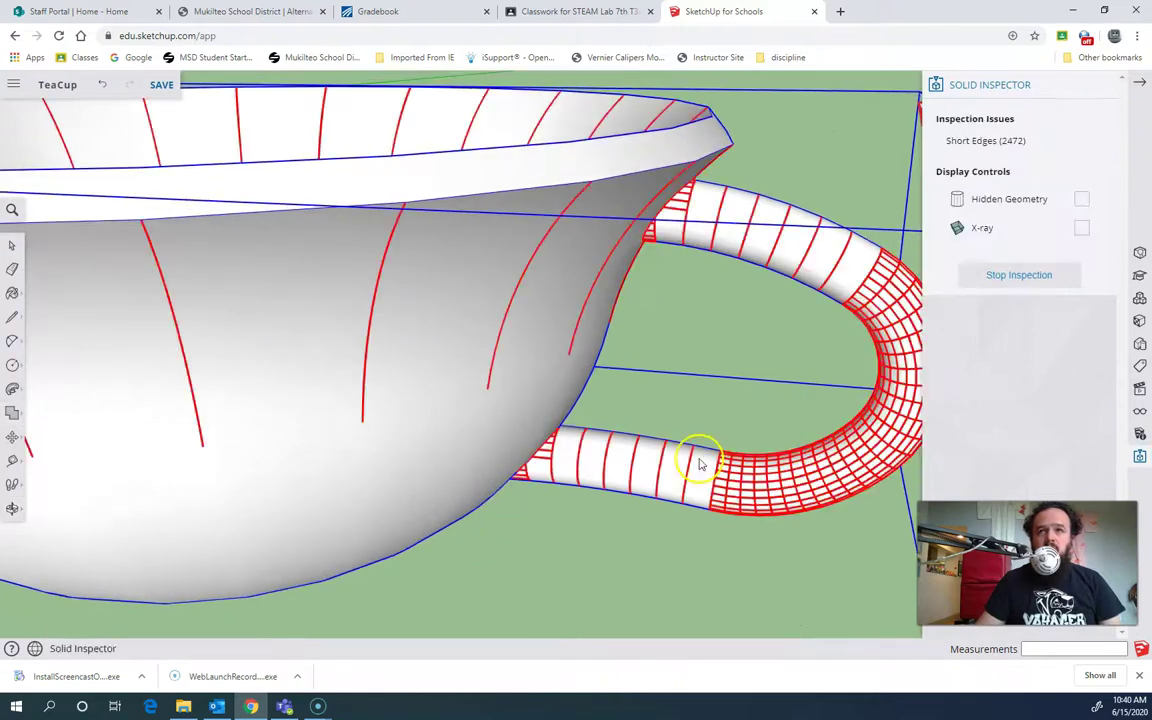
pyautogui.click(1030, 148)
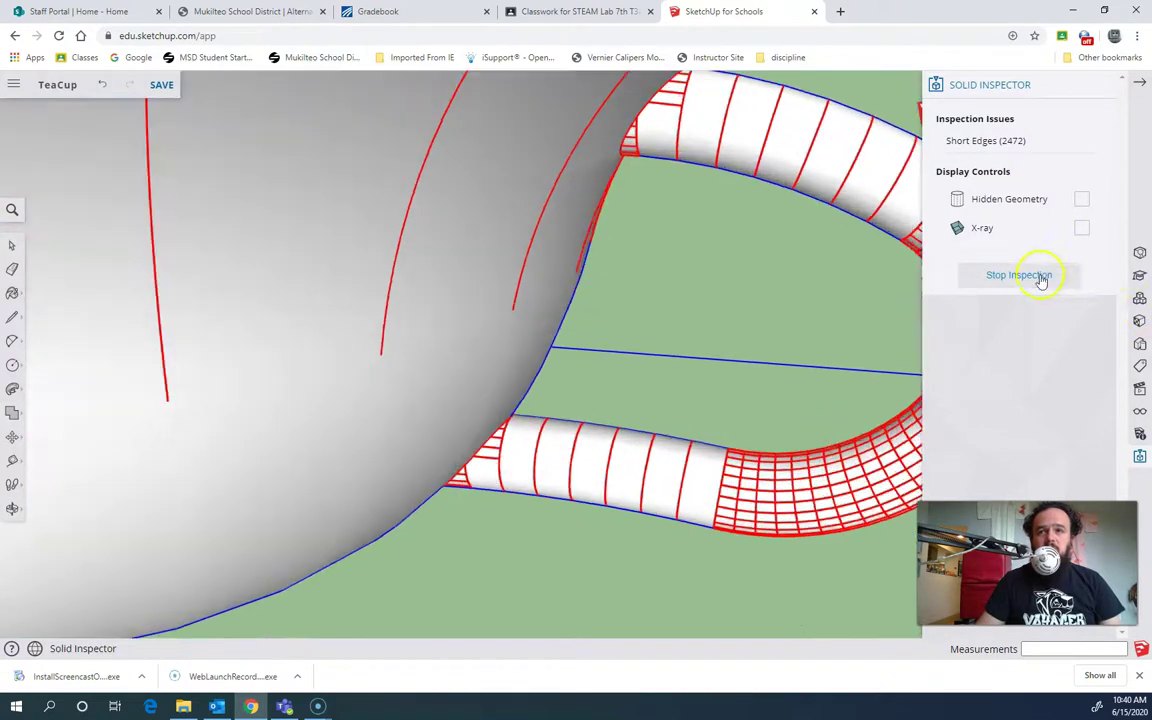
pyautogui.click(1140, 80)
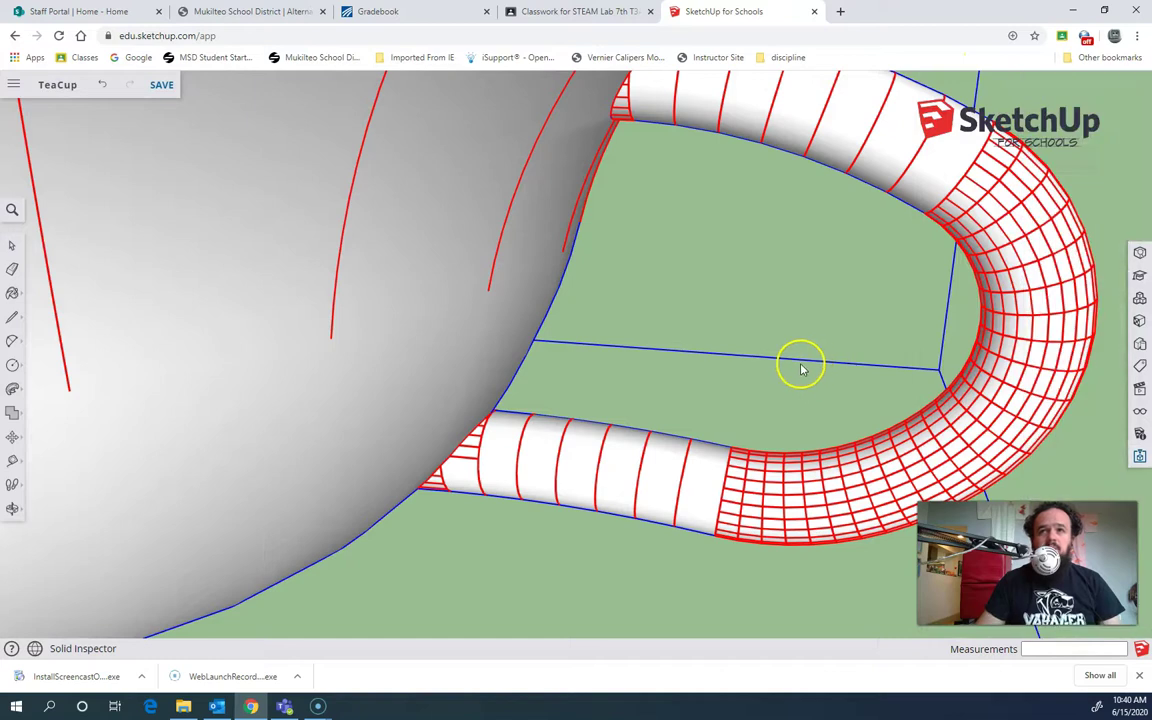
# Step: Examine the finished teacup from several sides, including where the handle meets the bowl, with nothing selected
pyautogui.scroll(-4, 372, 378)
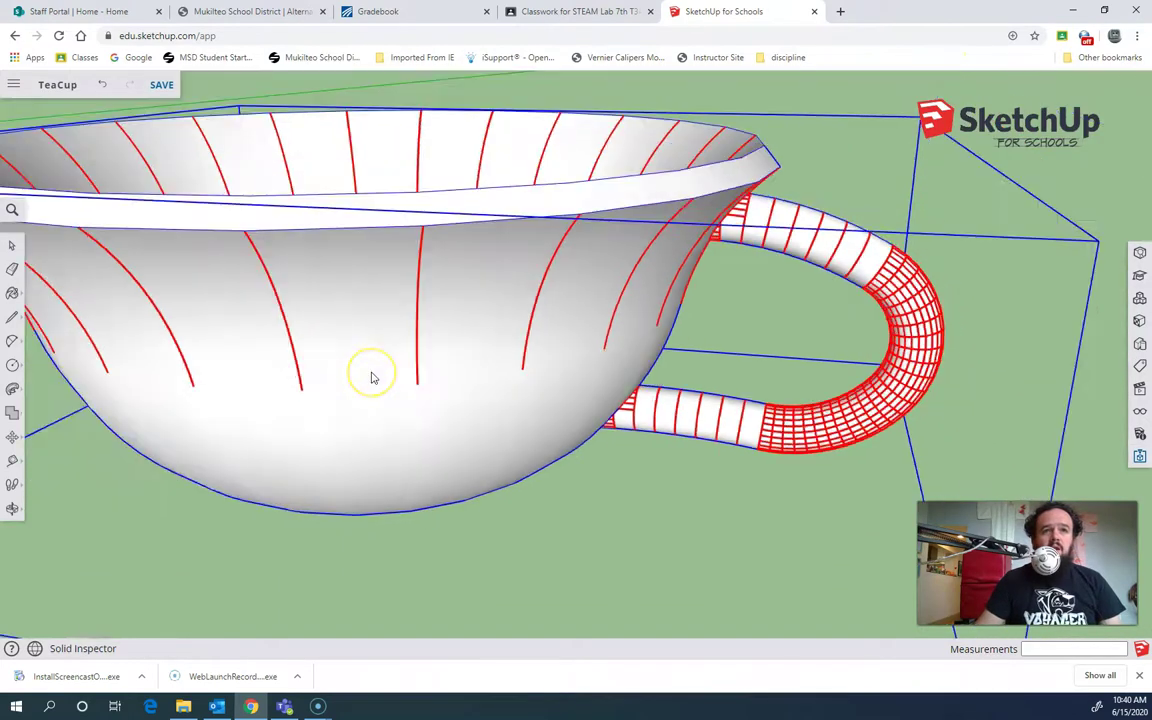
pyautogui.scroll(-1, 371, 378)
pyautogui.scroll(-1, 371, 378)
pyautogui.click(1016, 370)
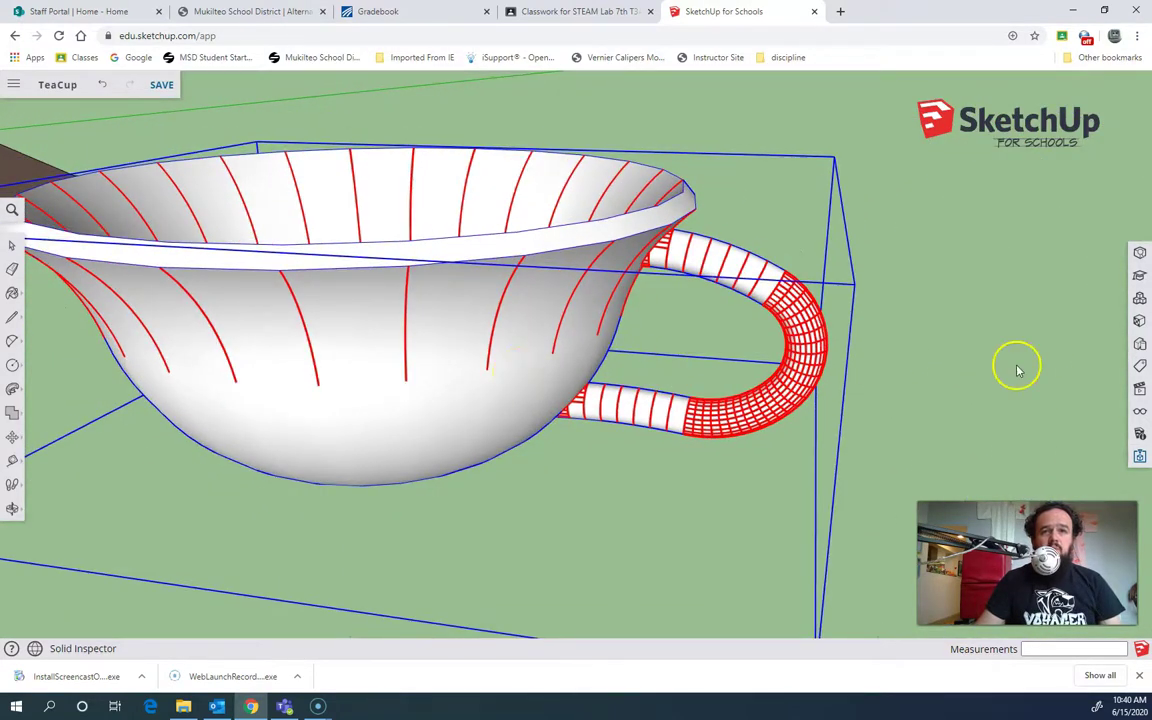
pyautogui.moveTo(985, 368); pyautogui.dragTo(884, 418, button='middle')
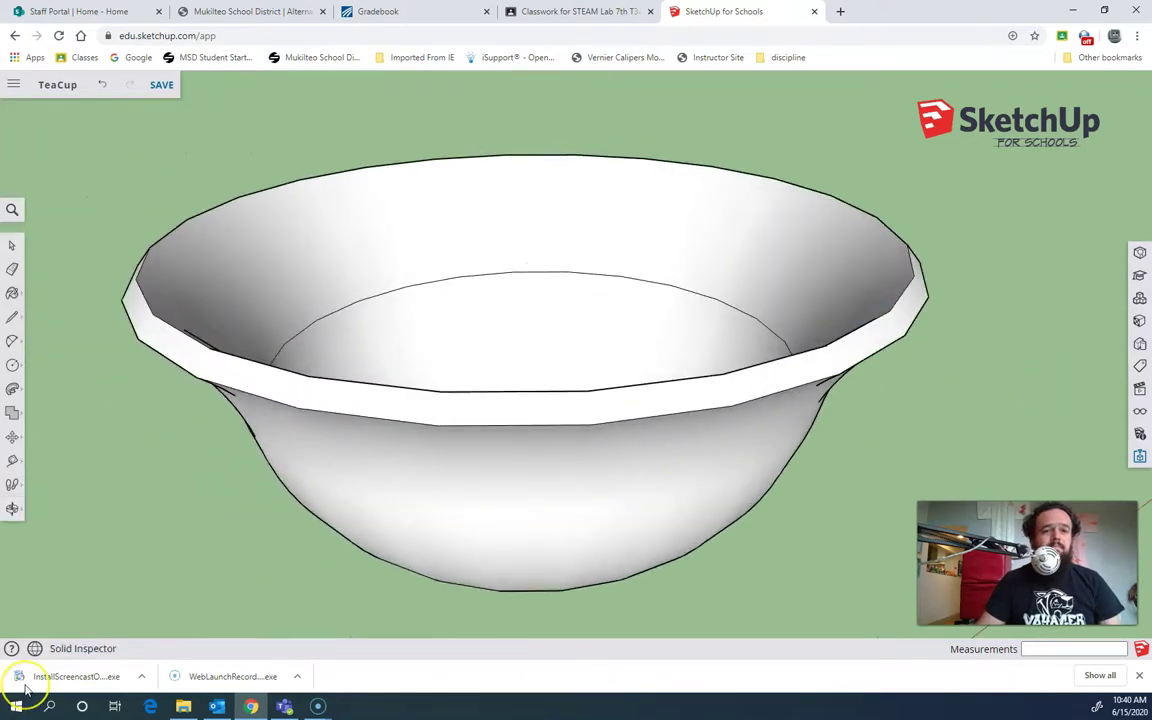
pyautogui.moveTo(780, 460); pyautogui.dragTo(334, 129, button='middle')
pyautogui.scroll(-5, 797, 339)
pyautogui.moveTo(838, 369); pyautogui.dragTo(535, 634, button='middle')
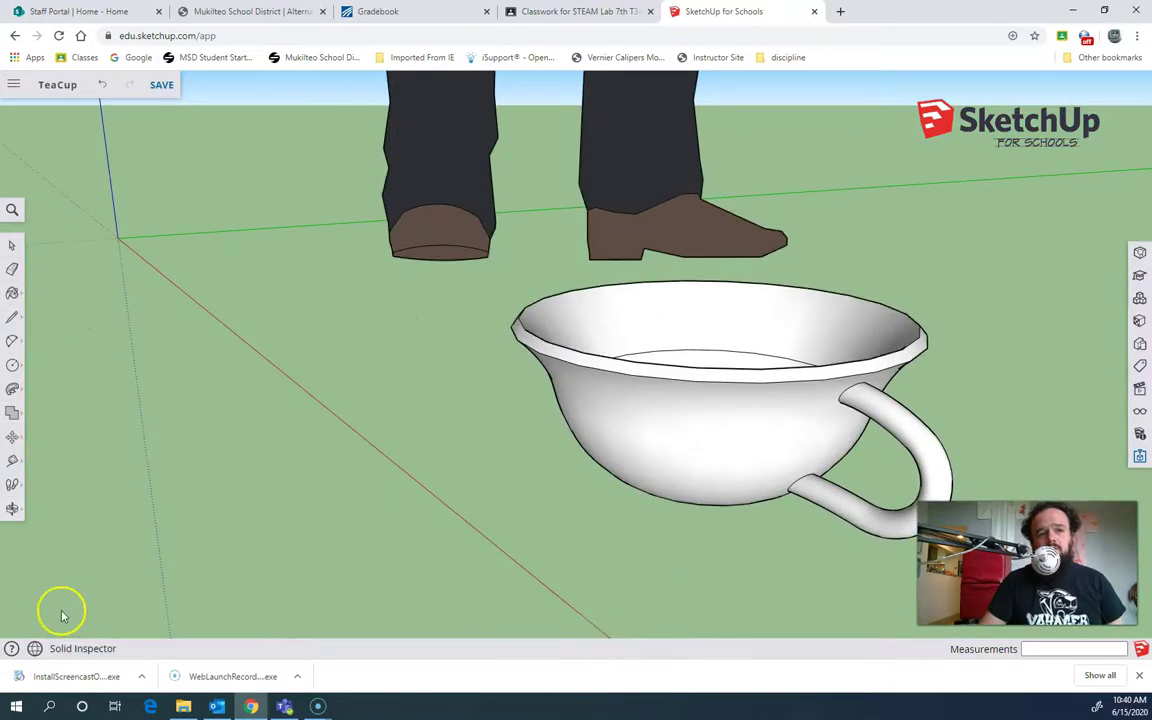